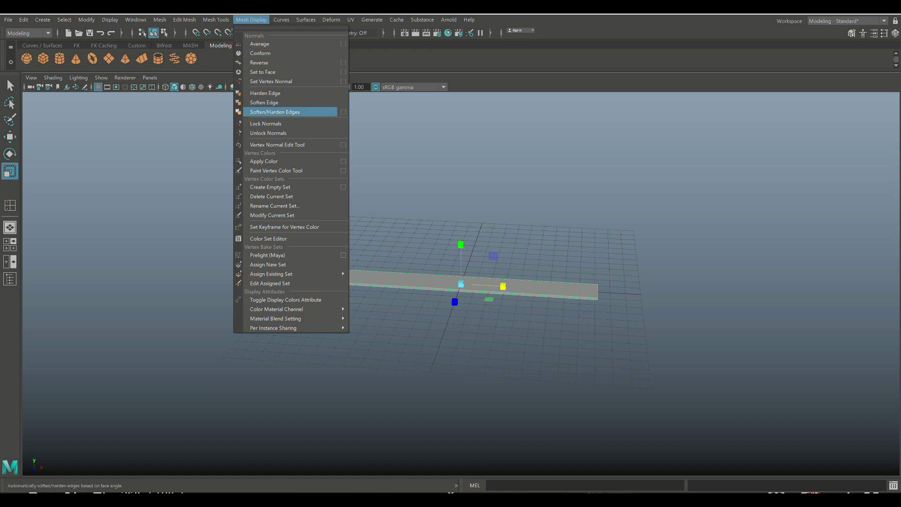
Step: Insert eight evenly spaced edge loops across the flat plank, dividing it along its length
mouse_move(216, 20)
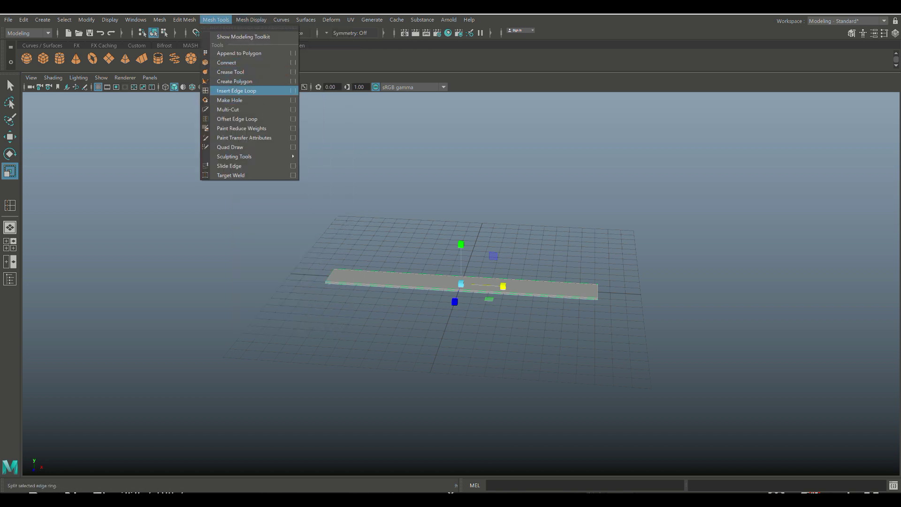
click(293, 90)
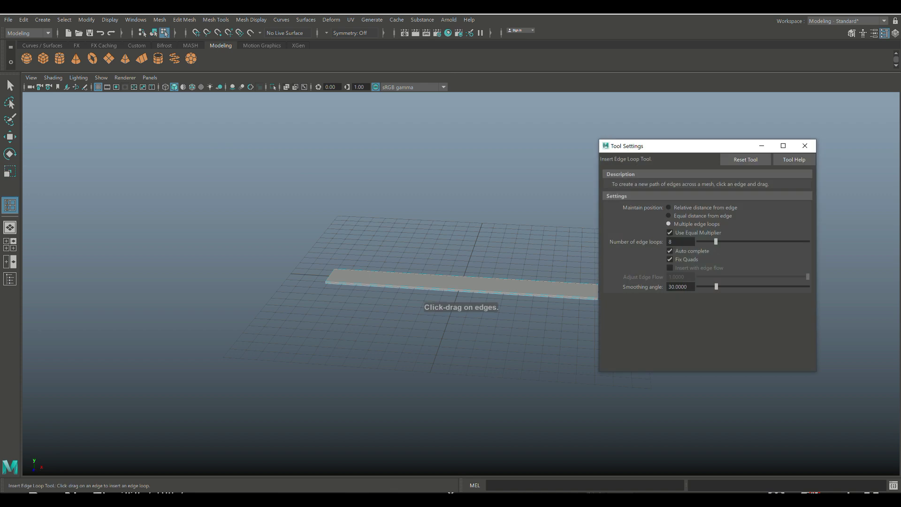
click(462, 291)
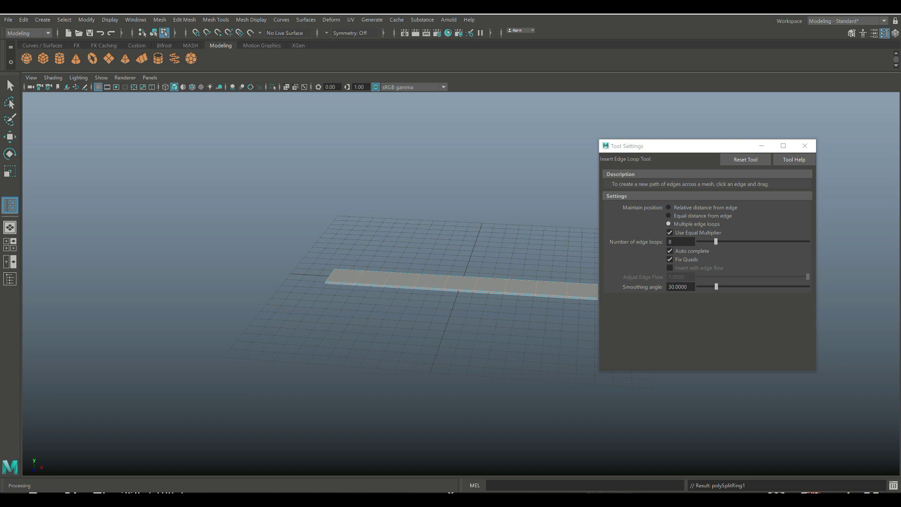
alt+middle_drag(462, 290, 357, 290)
scroll(356, 290, up, 2)
alt+drag(356, 291, 353, 297)
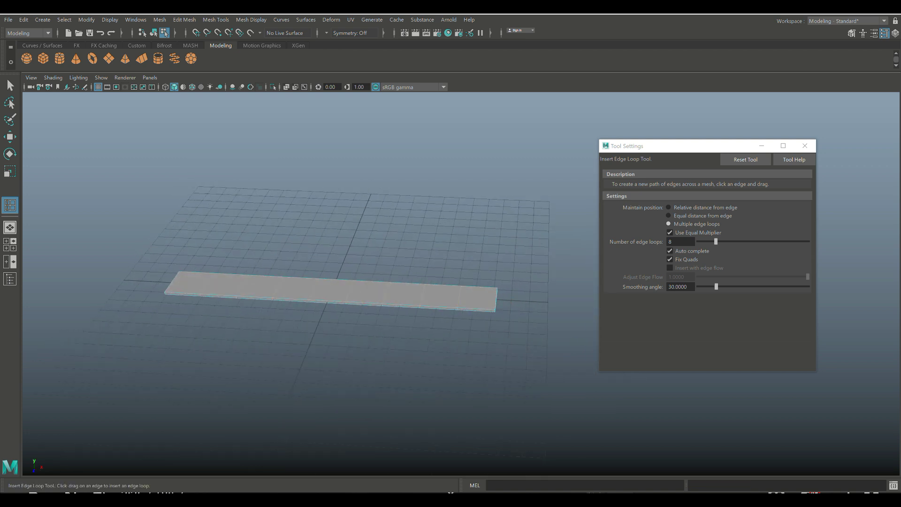
Step: Set the Insert Edge Loop tool to multiple edge loops with a count of 1 and close its settings
double_click(674, 241)
click(668, 216)
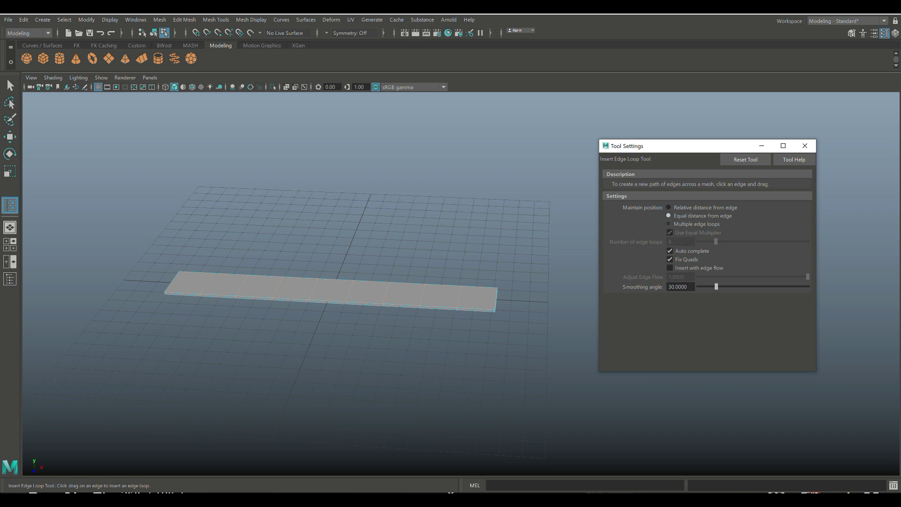
click(669, 224)
double_click(674, 242)
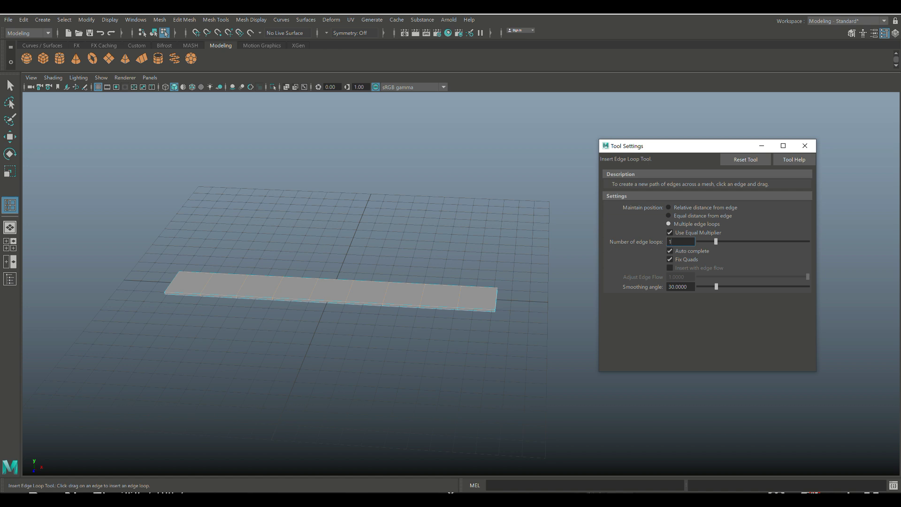
click(805, 146)
Step: Insert single edge loops between the existing ones across one half of the plank, plus loops running along its length
scroll(805, 146, up, 1)
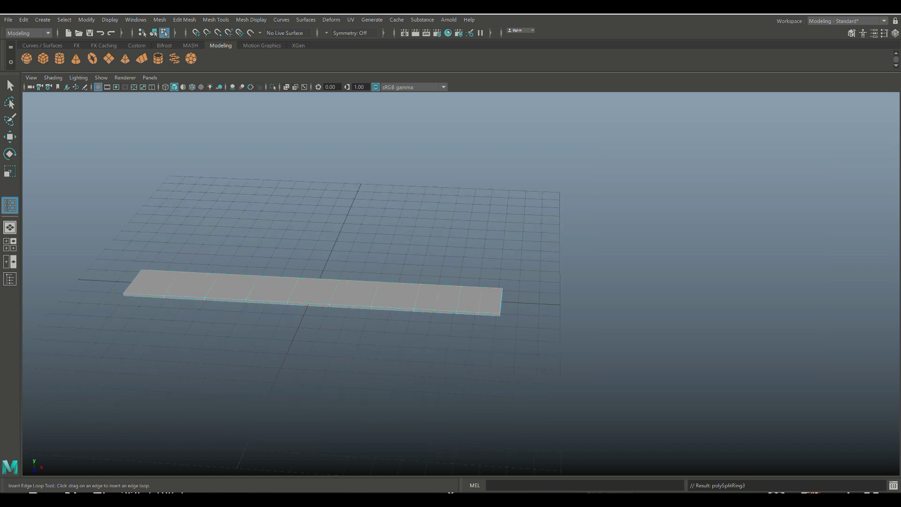
click(393, 308)
click(447, 310)
click(425, 310)
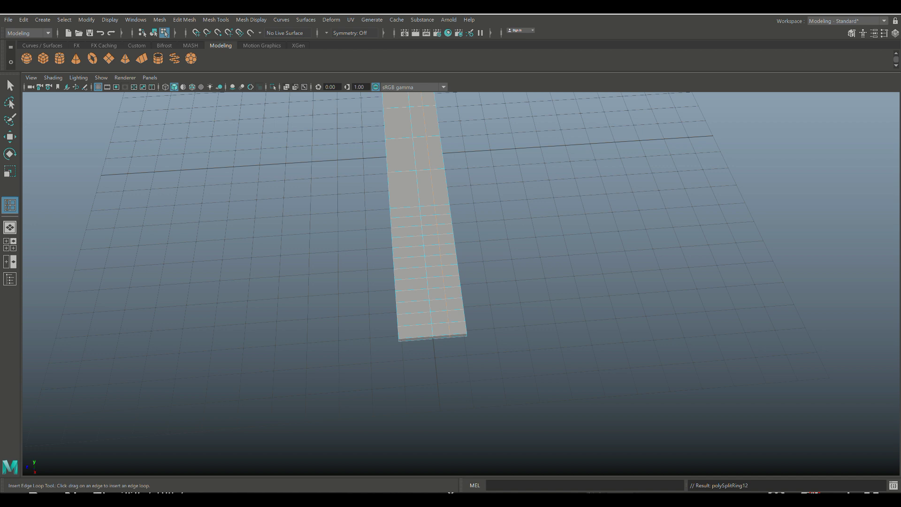
scroll(422, 225, down, 5)
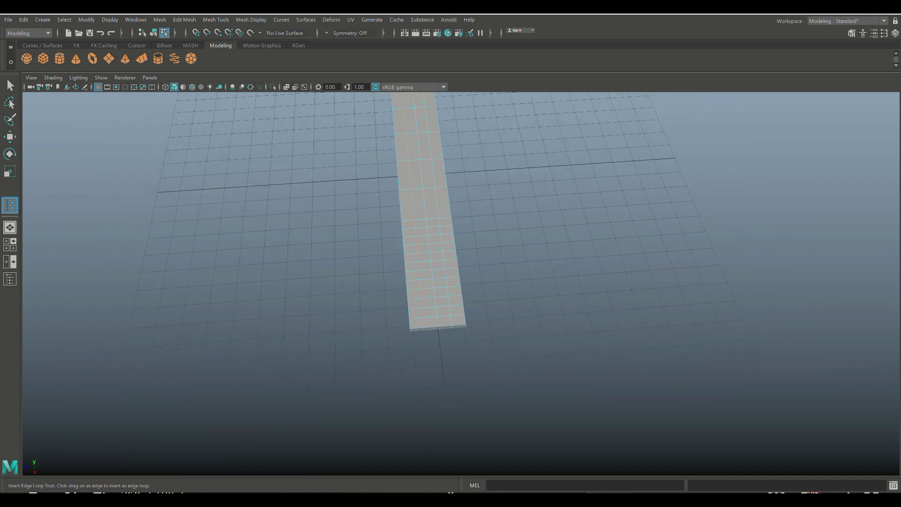
alt+drag(422, 234, 523, 240)
scroll(461, 284, down, 1)
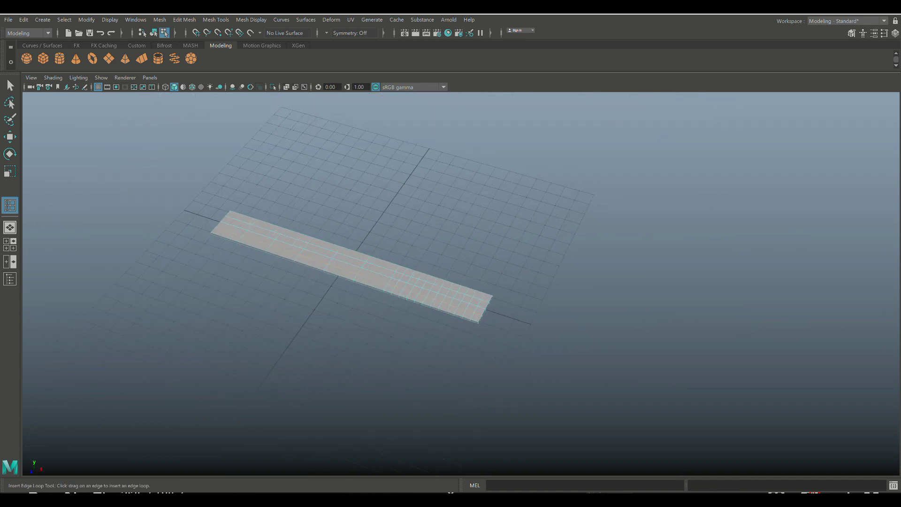
key(q)
Step: Apply a nonlinear Bend deformer to the whole plank and rotate its handle 90 degrees about Z
right_drag(451, 298, 501, 235)
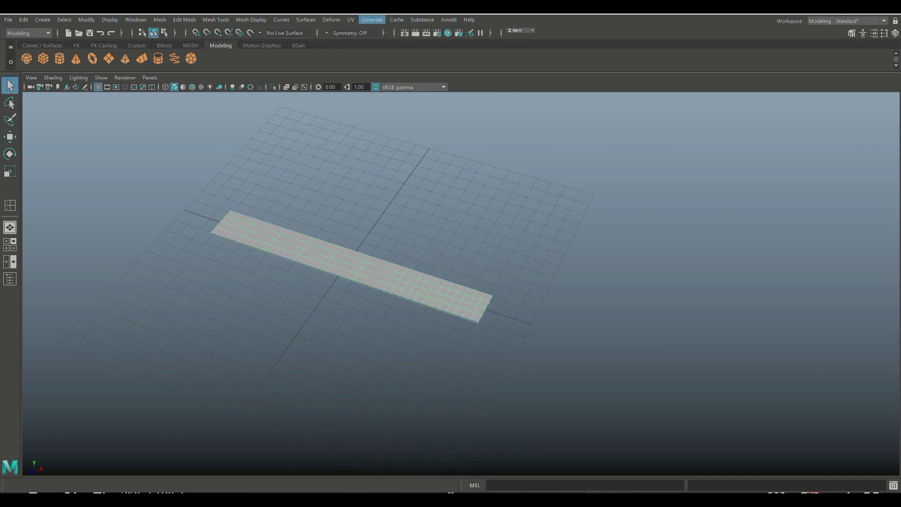
click(331, 19)
mouse_move(366, 161)
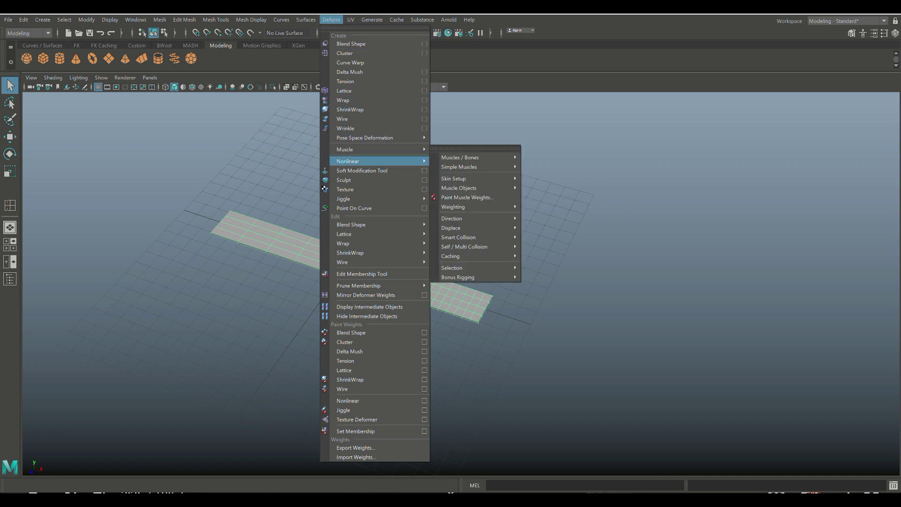
click(447, 169)
alt+drag(447, 211, 471, 176)
key(e)
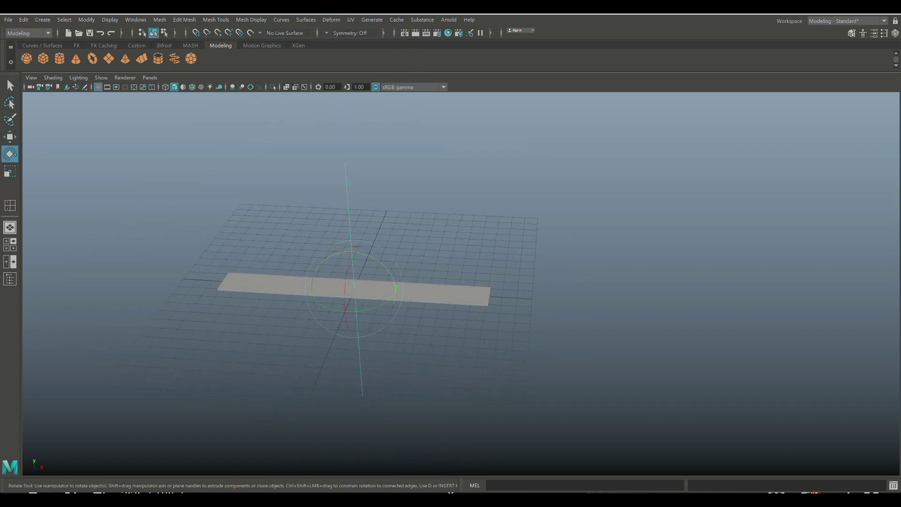
drag(358, 254, 393, 284)
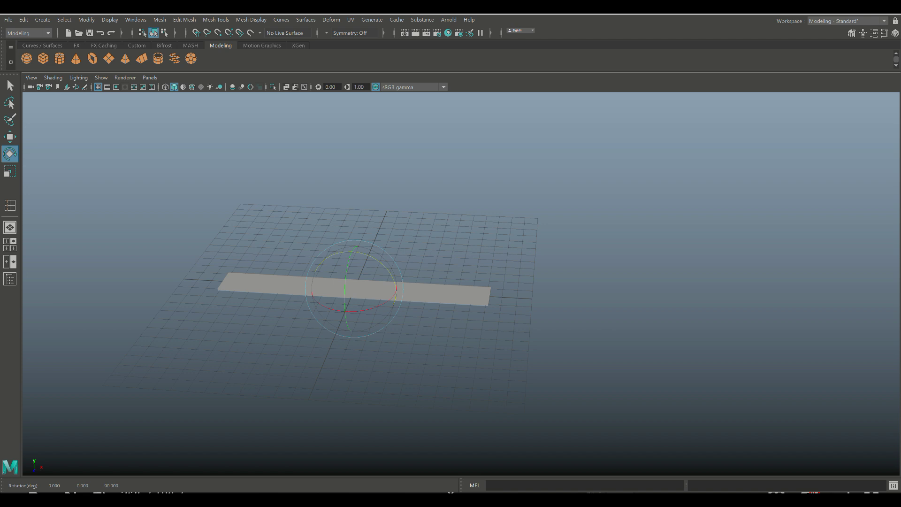
Step: Set the bend's curvature to about -67.2, low bound to 0 and high bound to about 1.46
key(ctrl+a)
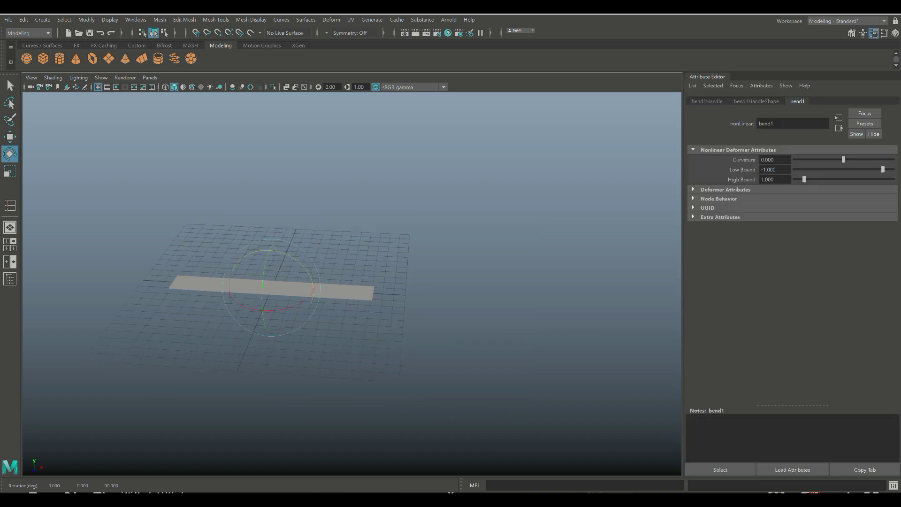
drag(843, 160, 825, 160)
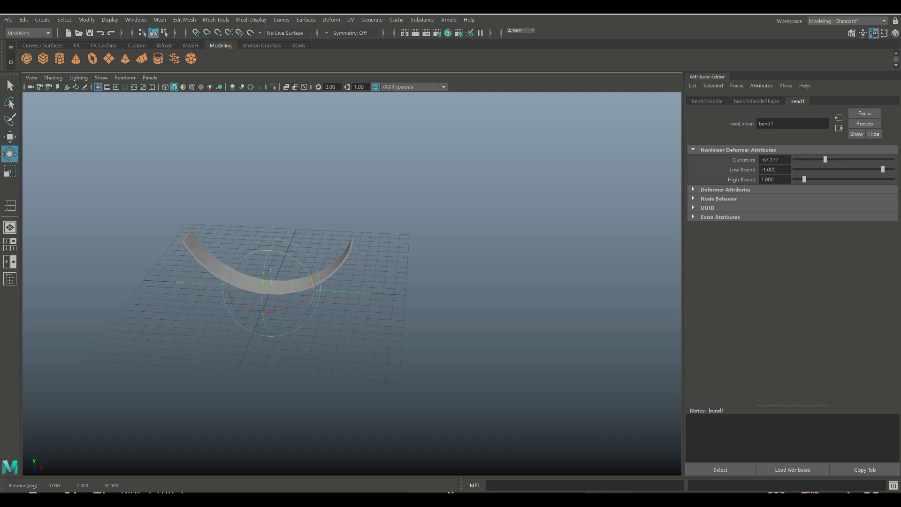
drag(882, 169, 892, 170)
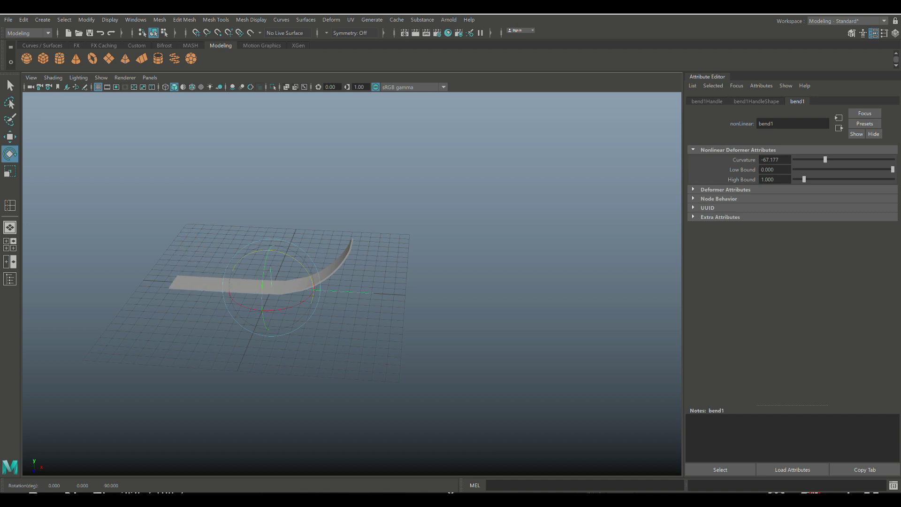
drag(804, 179, 808, 180)
Step: Deselect the bend handle and switch the plank to vertex component mode near its flat end
scroll(353, 284, down, 3)
mouse_move(352, 283)
alt+mouse_down()
mouse_move(399, 230)
mouse_move(357, 277)
alt+mouse_up()
alt+middle_drag(357, 277, 464, 232)
scroll(465, 233, up, 5)
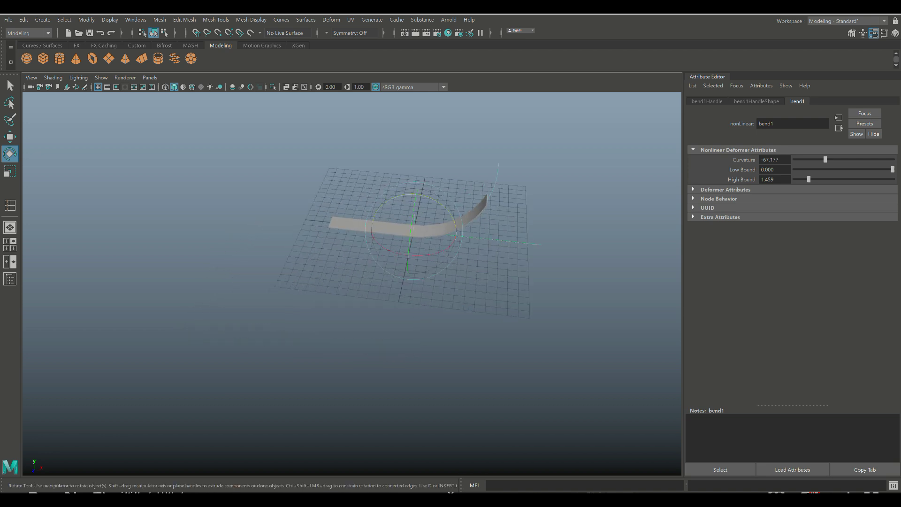
alt+drag(352, 244, 390, 239)
click(399, 200)
scroll(352, 235, up, 6)
alt+middle_drag(352, 234, 379, 319)
scroll(352, 284, up, 2)
scroll(352, 283, down, 3)
right_drag(312, 184, 275, 182)
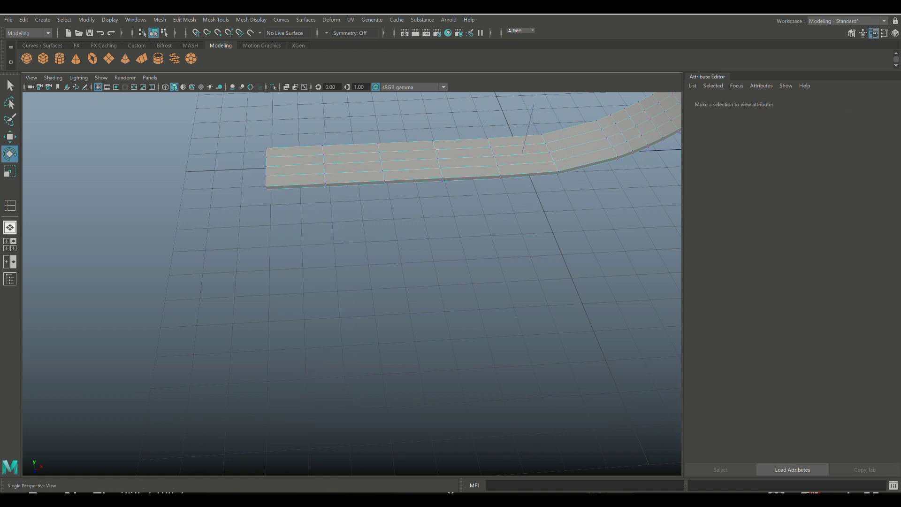
Step: Select the flat end's vertices in the top view and move them outward along X with grid snapping to lengthen the plank
click(10, 245)
key(space)
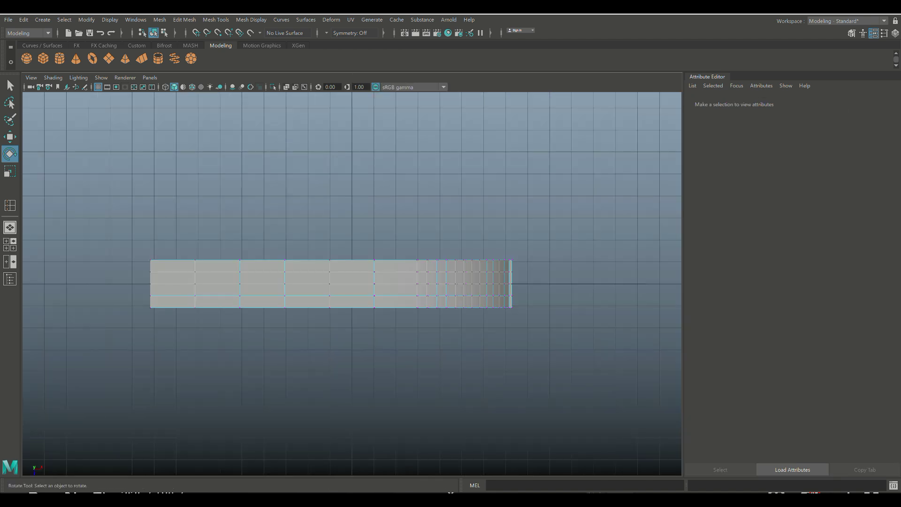
drag(115, 228, 173, 360)
scroll(352, 283, down, 5)
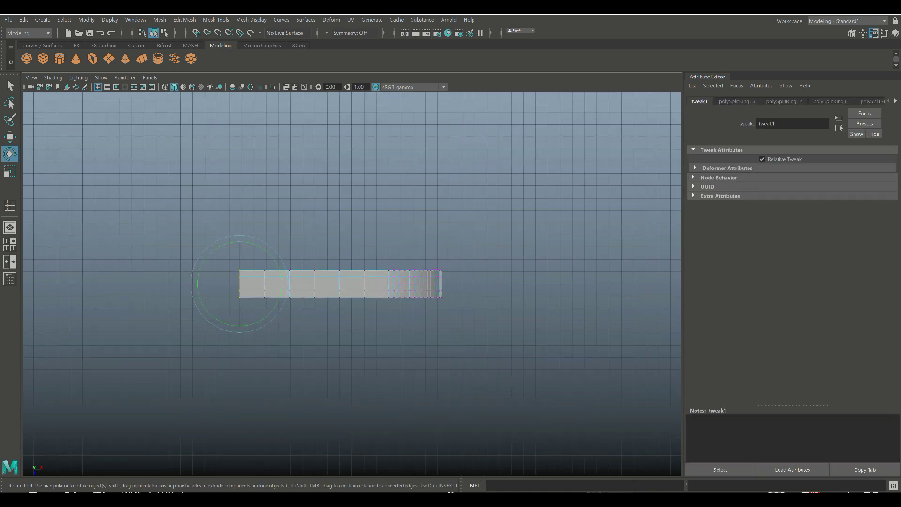
key(w)
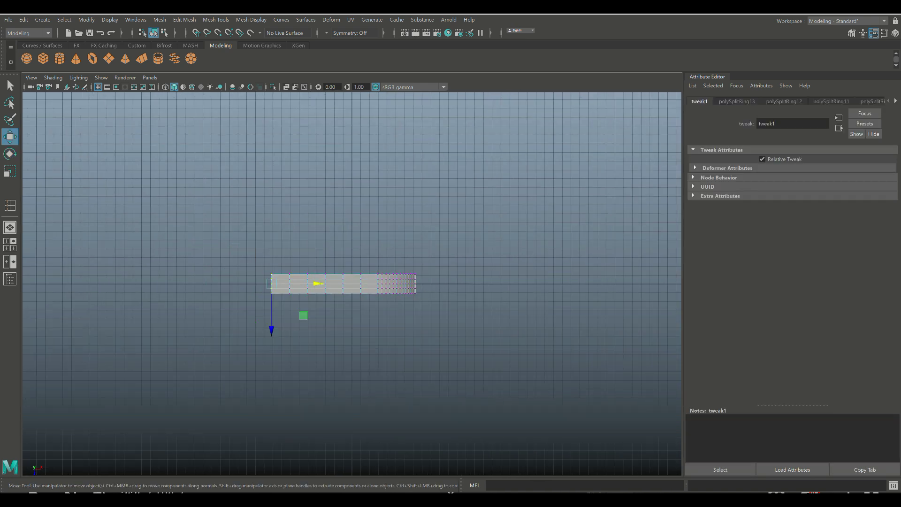
key(x)
drag(317, 283, 144, 283)
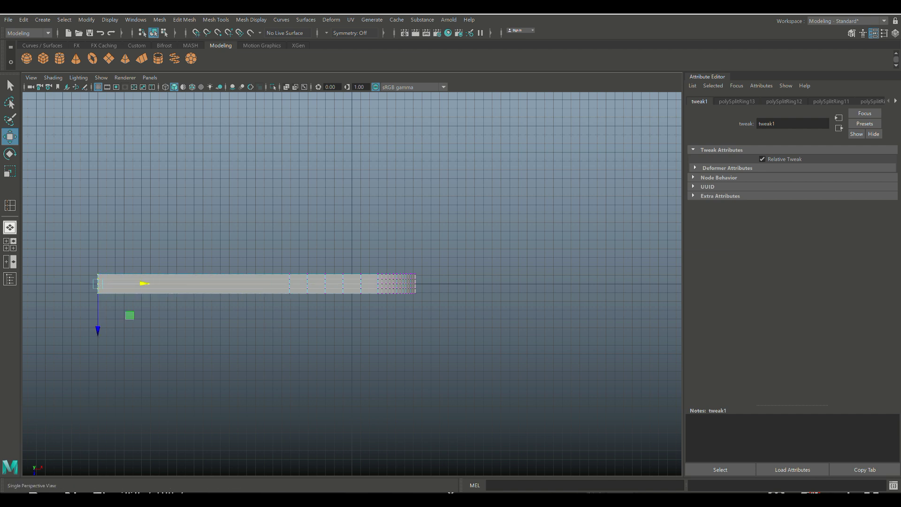
Step: Return to the perspective view and pull the flat end's vertices partway back along X to shorten the plank
click(9, 244)
key(space)
scroll(352, 284, down, 8)
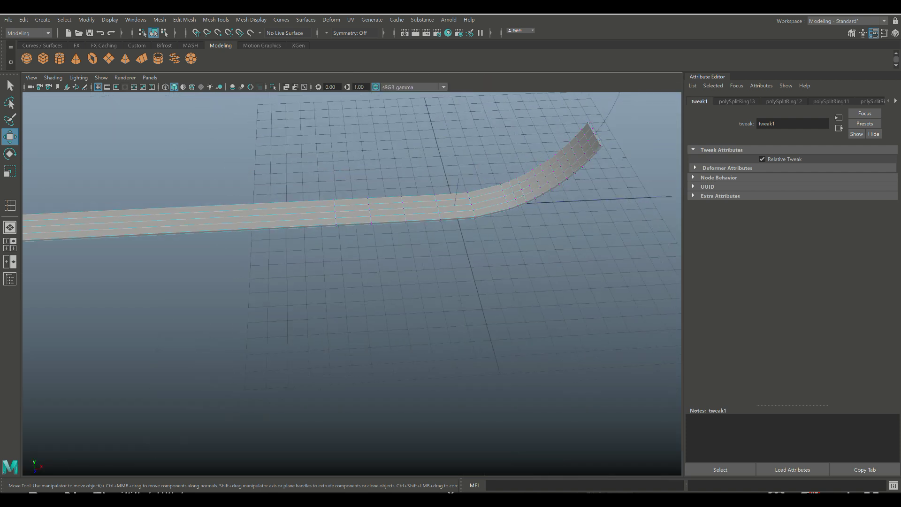
alt+drag(352, 284, 352, 258)
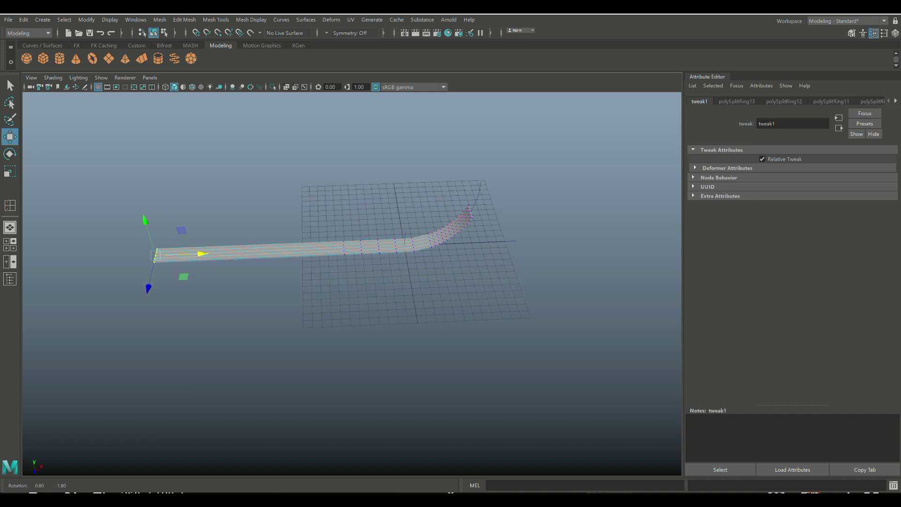
drag(202, 254, 239, 203)
mouse_move(202, 256)
mouse_down()
mouse_move(215, 256)
mouse_move(197, 255)
mouse_up()
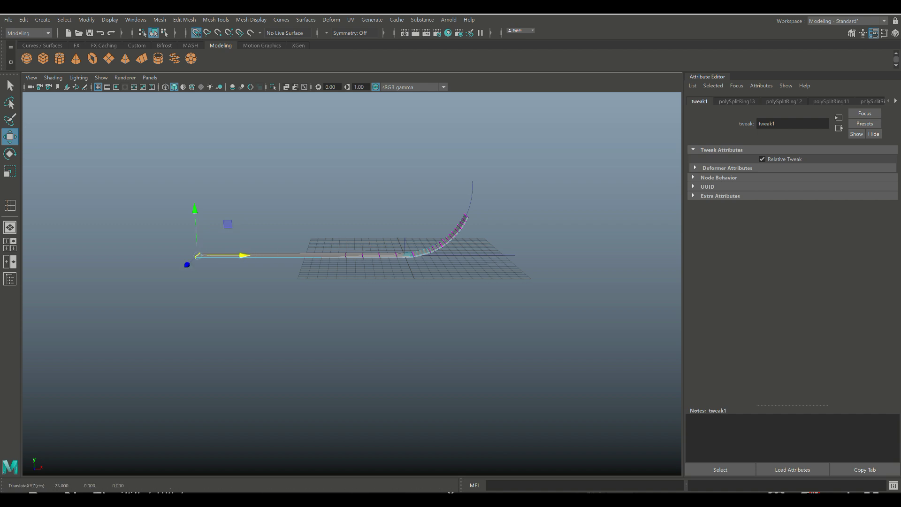
Step: Return the plank to object mode, delete all history to bake in the bend, and check the Outliner
click(263, 300)
scroll(263, 301, down, 3)
alt+drag(263, 300, 357, 324)
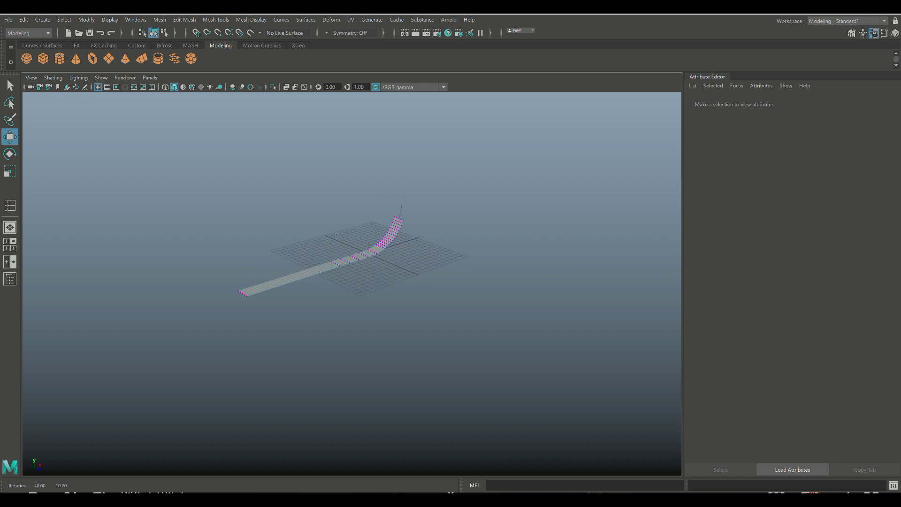
right_drag(397, 235, 441, 220)
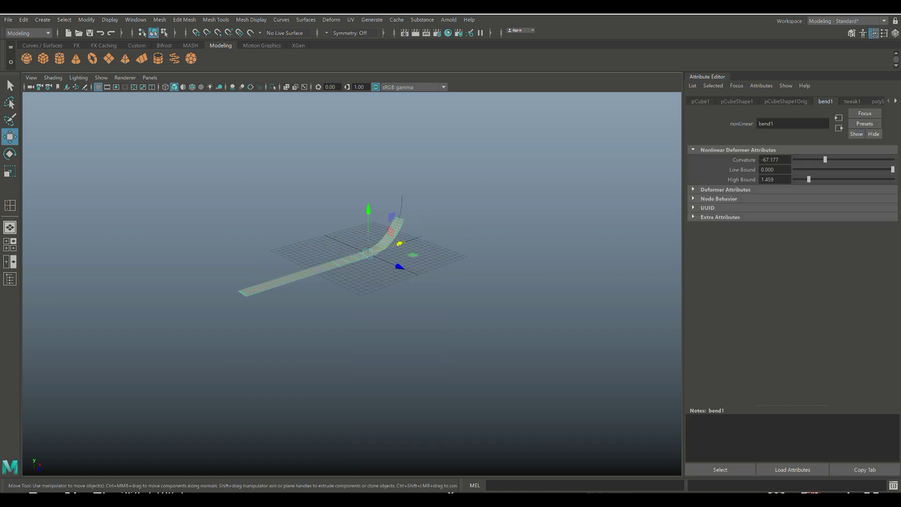
alt+drag(376, 272, 472, 305)
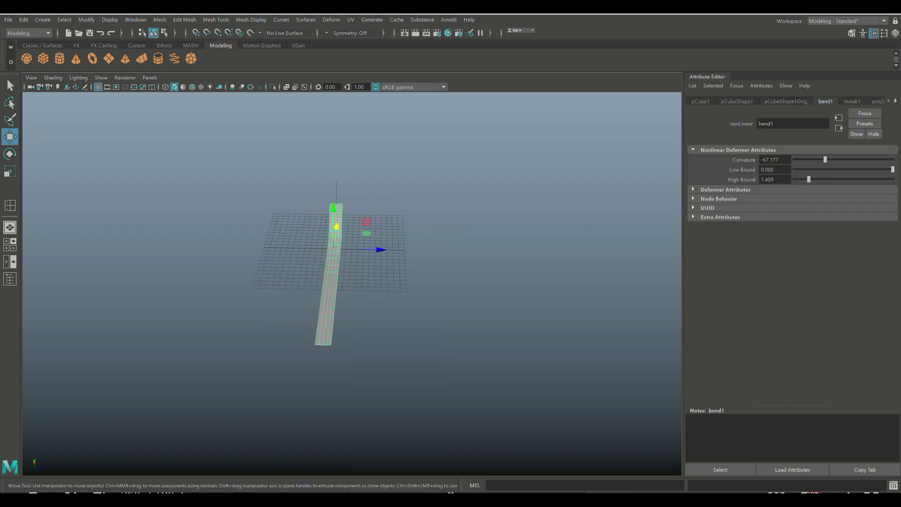
click(23, 19)
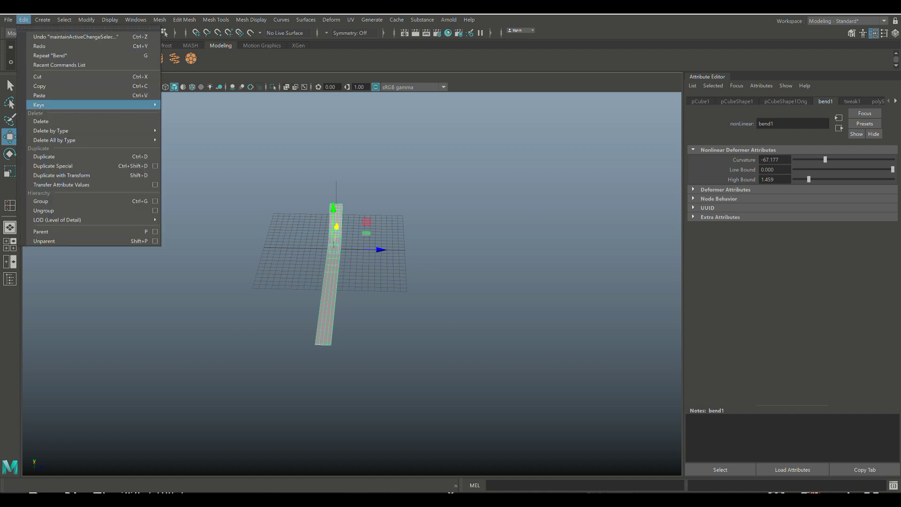
mouse_move(75, 140)
click(180, 148)
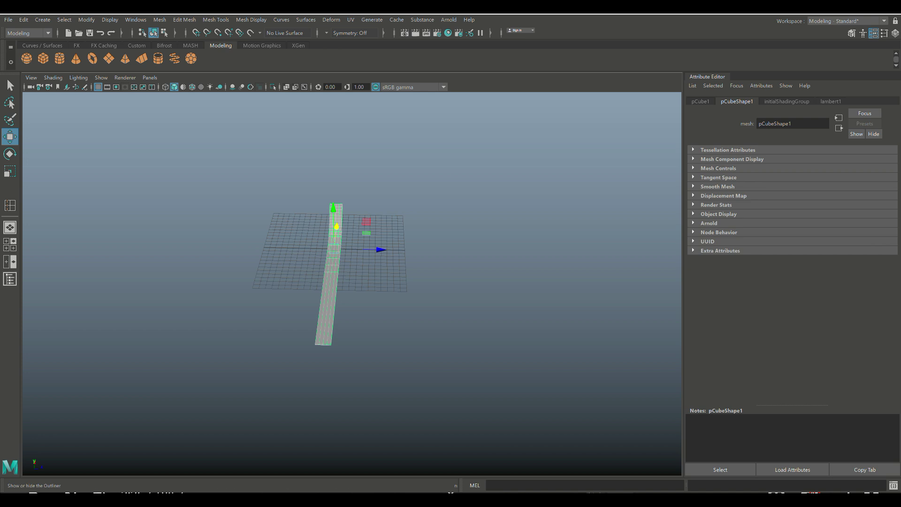
click(9, 279)
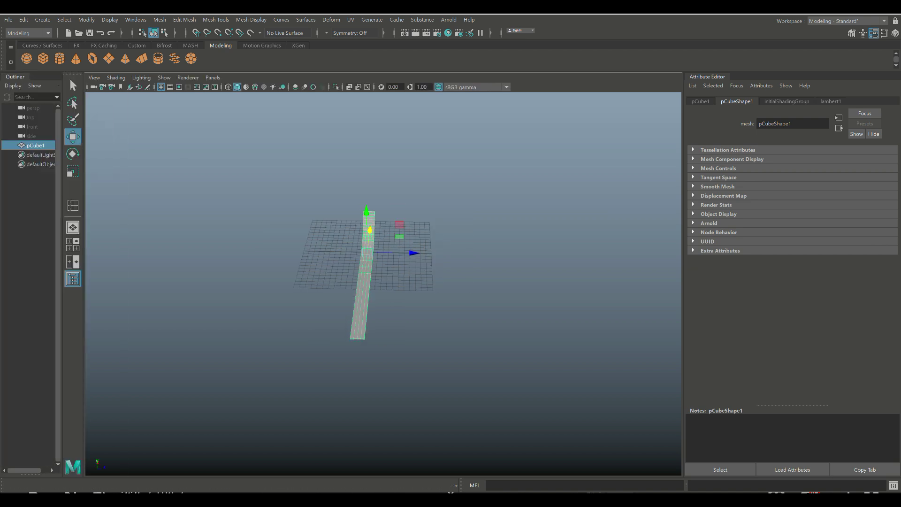
click(73, 279)
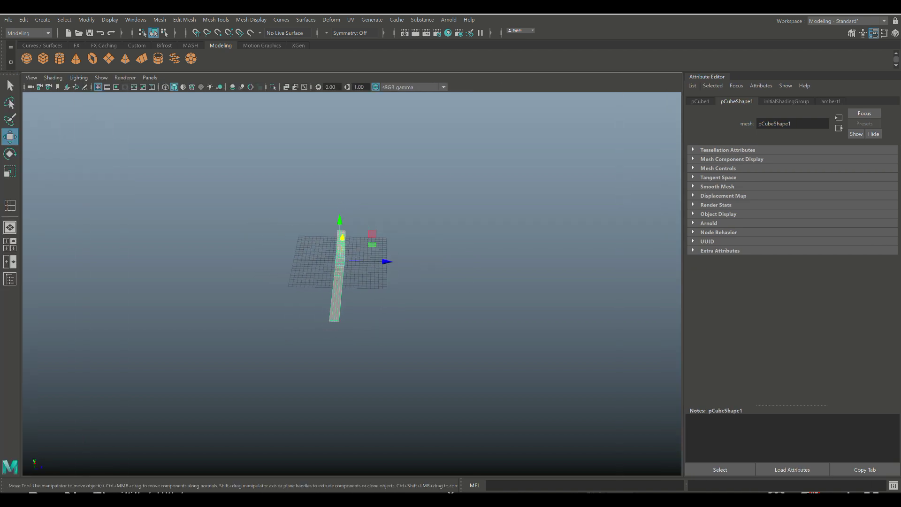
Step: Duplicate the bent plank and move the copy about 12 cm sideways along Z
mouse_move(352, 272)
alt+mouse_down()
mouse_move(286, 249)
mouse_move(358, 276)
alt+mouse_up()
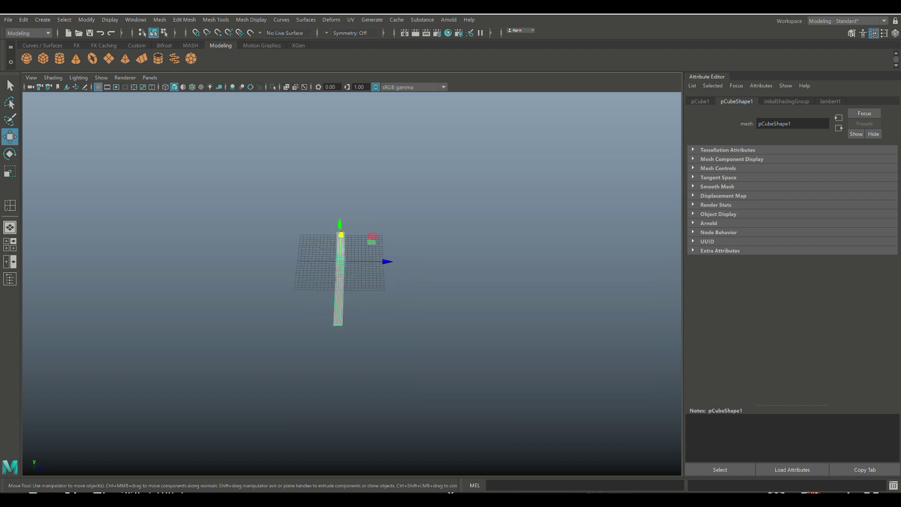
key(ctrl+d)
drag(387, 261, 435, 261)
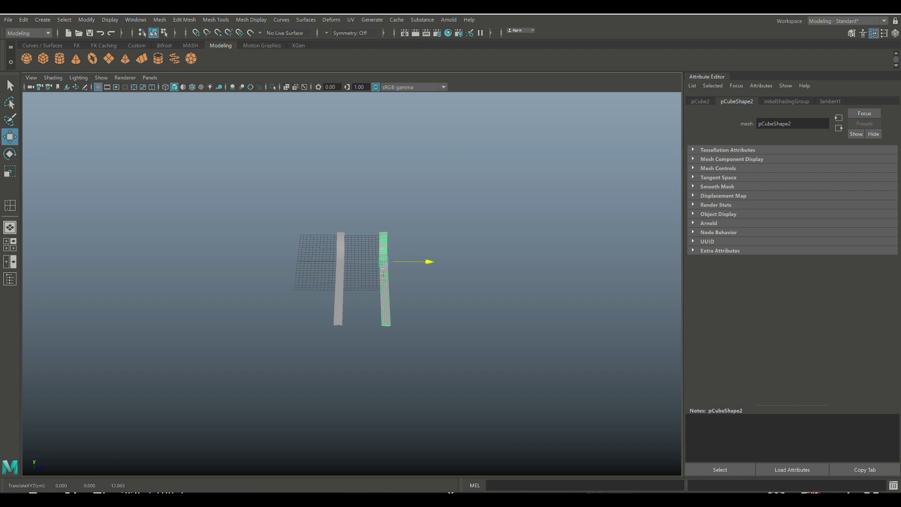
Step: Group the two planks and center the group's pivot between them
drag(435, 261, 436, 261)
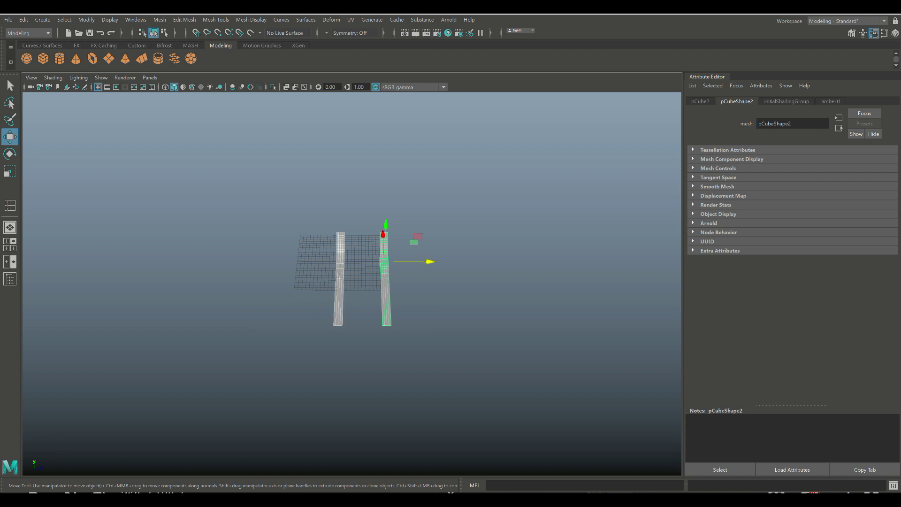
key(ctrl+g)
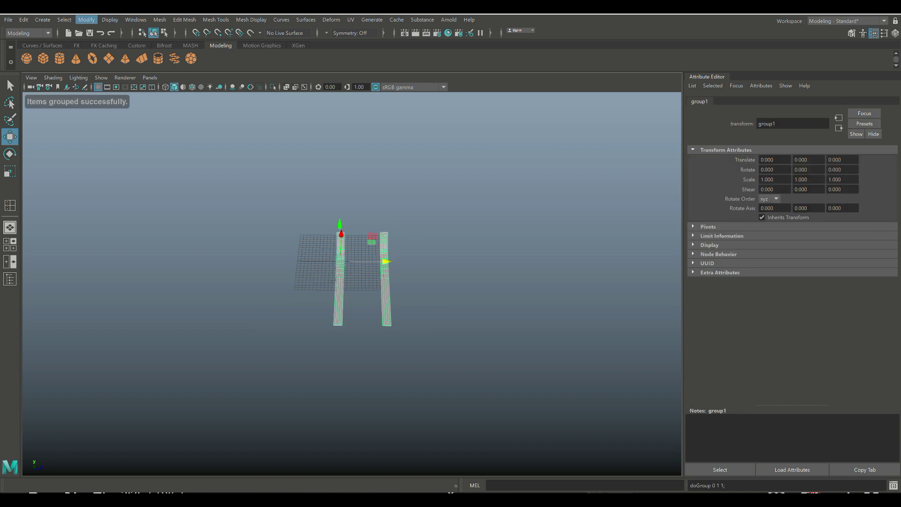
click(86, 19)
click(107, 88)
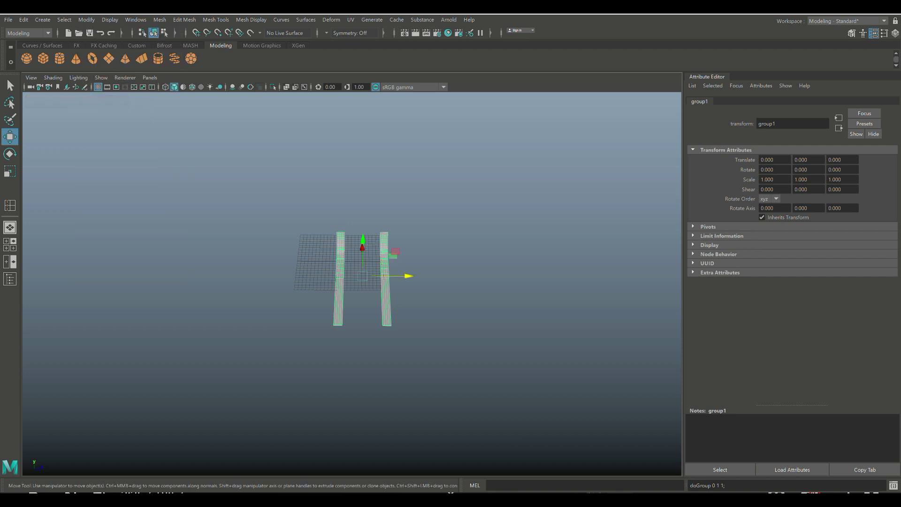
Step: Move the plank group in the top view to about 8.859 in X and -6.13 in Z, centering it on the origin
click(10, 244)
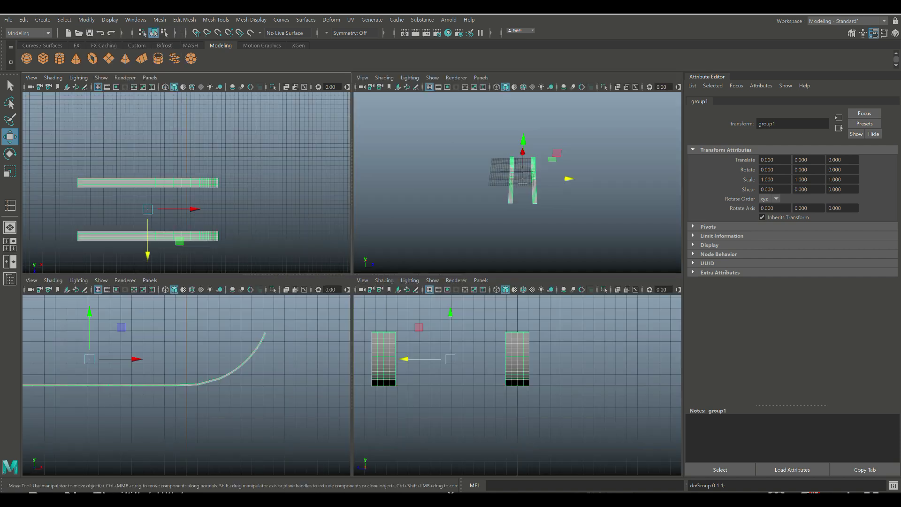
key(space)
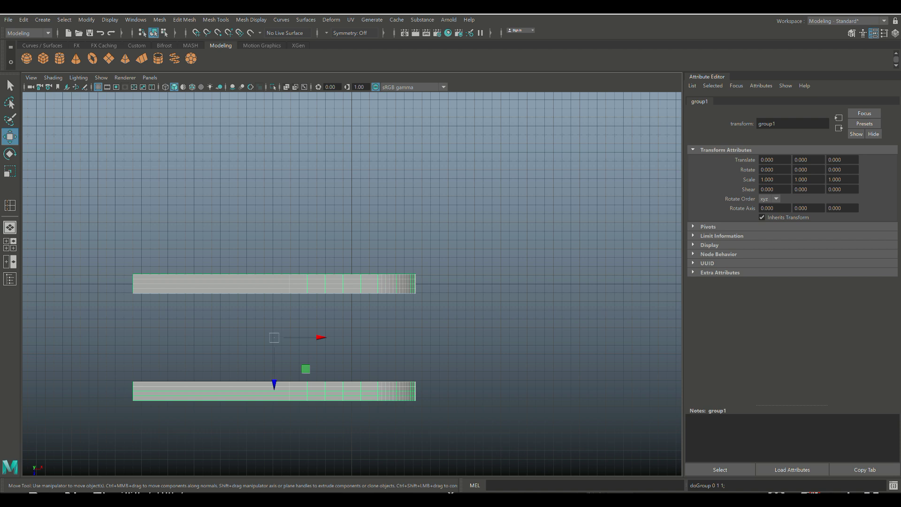
drag(274, 338, 352, 284)
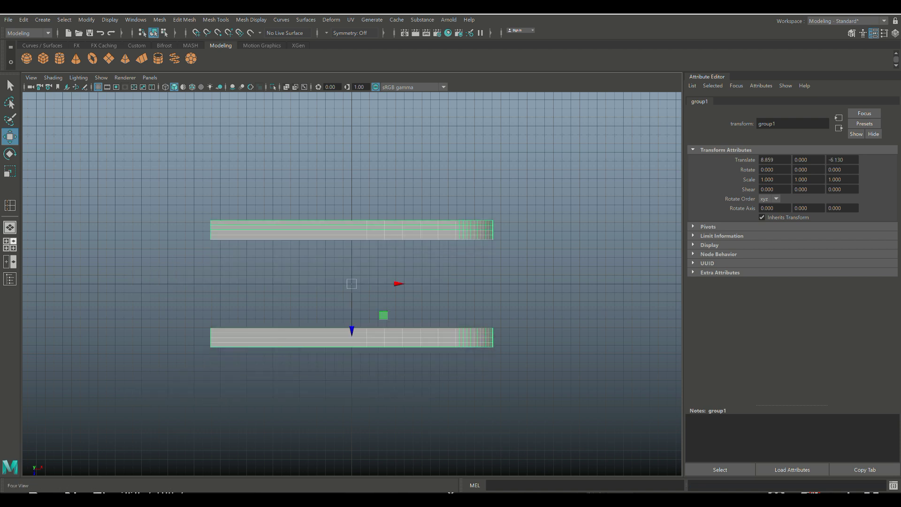
key(space)
key(space)
key(alt+d)
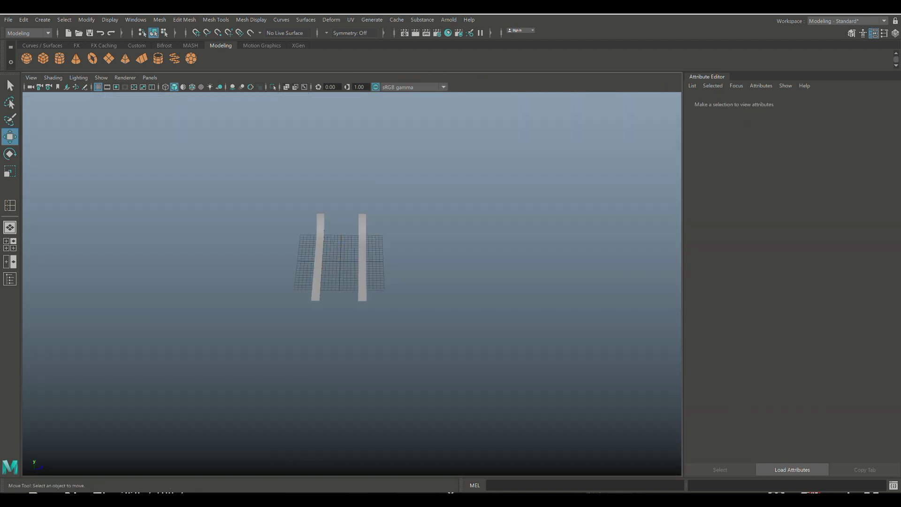
Step: Create a polygon cube at the origin and scale it to about 1.677 in X and 12.8 in Z to span both planks
scroll(352, 283, down, 3)
alt+drag(352, 284, 225, 267)
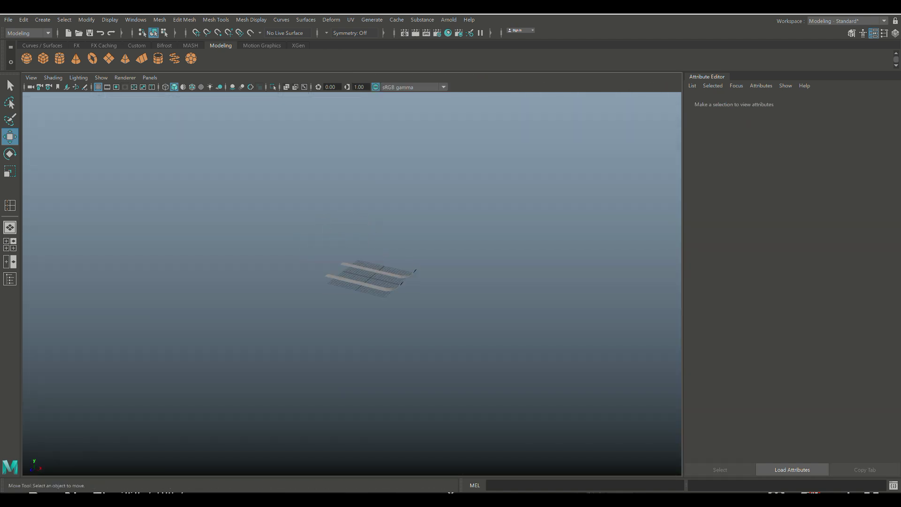
scroll(352, 283, up, 8)
scroll(352, 284, down, 5)
scroll(352, 283, up, 1)
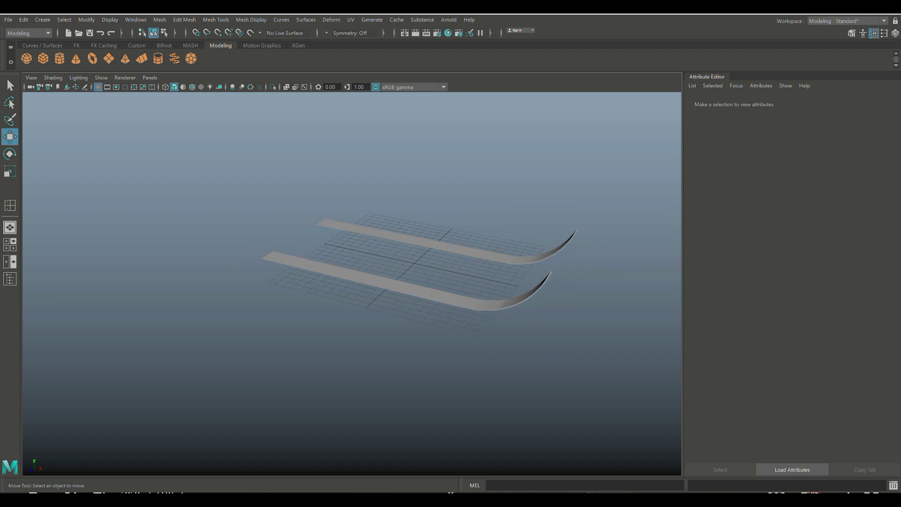
alt+drag(352, 283, 390, 282)
alt+drag(319, 251, 296, 240)
click(43, 58)
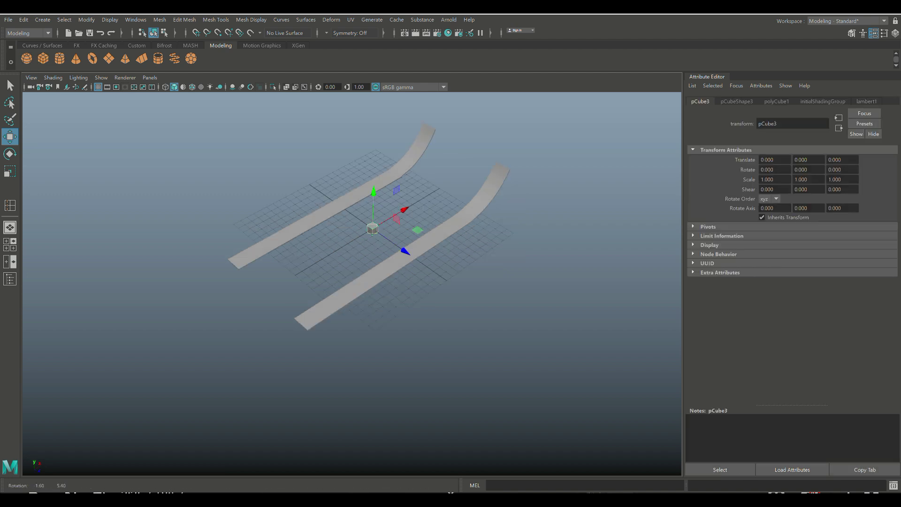
alt+drag(399, 268, 390, 301)
key(r)
drag(358, 222, 563, 200)
drag(358, 222, 262, 145)
drag(447, 252, 540, 243)
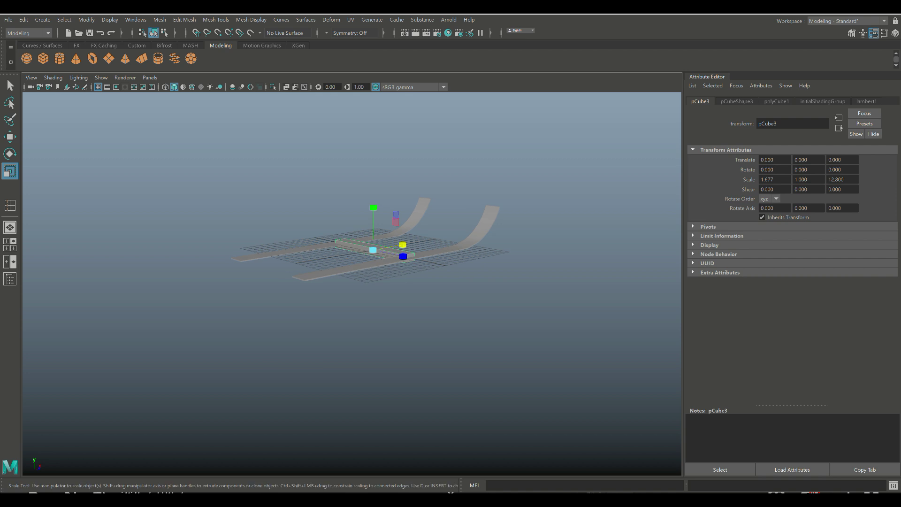
Step: Raise the crosswise block to about 0.566 in Y so its base rests on the planks, aligning it in the side view
key(w)
drag(372, 203, 373, 193)
click(10, 244)
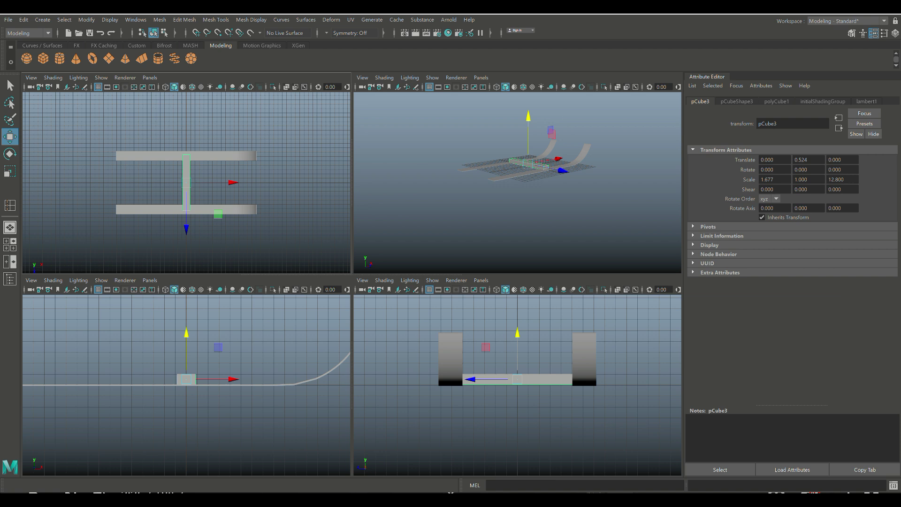
key(space)
drag(352, 227, 351, 227)
Step: Select the block's top vertices and raise them along Y with grid snapping to a height of 5 cm
right_drag(369, 250, 322, 250)
drag(400, 267, 400, 267)
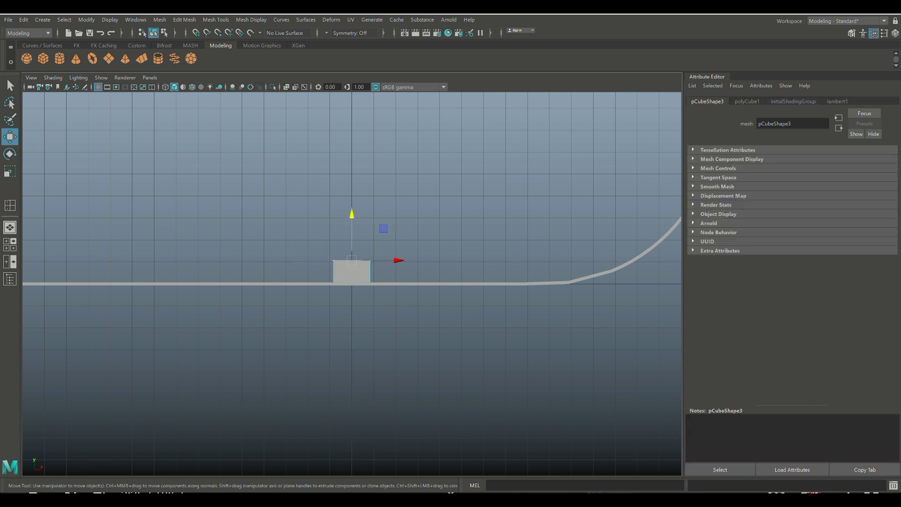
drag(351, 214, 351, 200)
key(x)
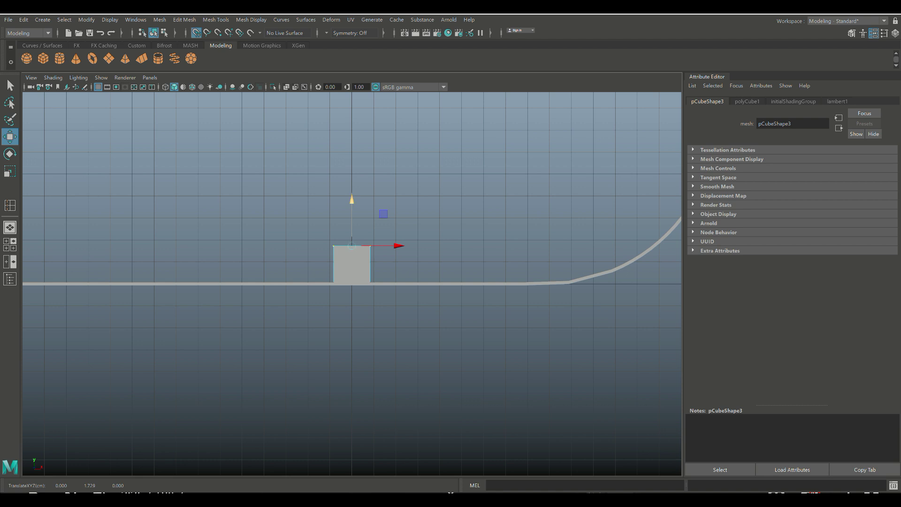
key(x)
drag(352, 200, 352, 129)
scroll(352, 283, down, 1)
scroll(352, 282, down, 1)
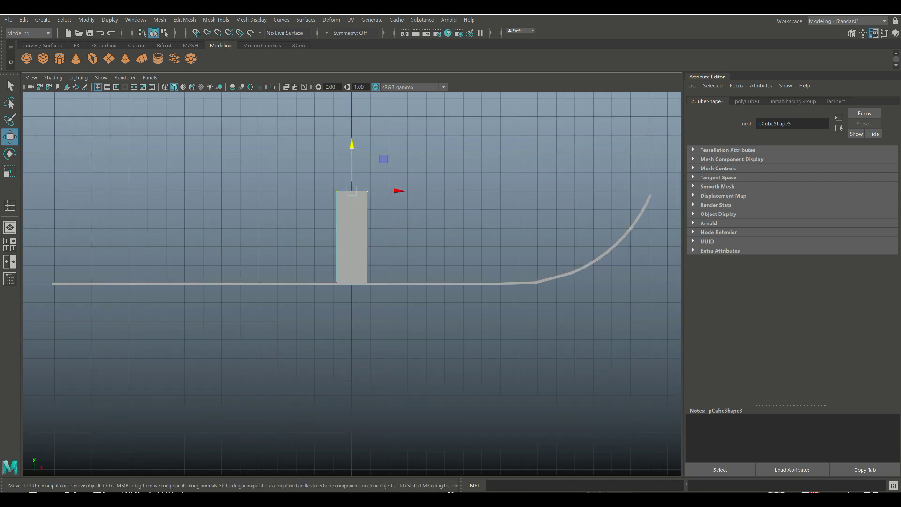
Step: Try to taper the block by scaling its top vertices inward along Z in the perspective view
click(10, 244)
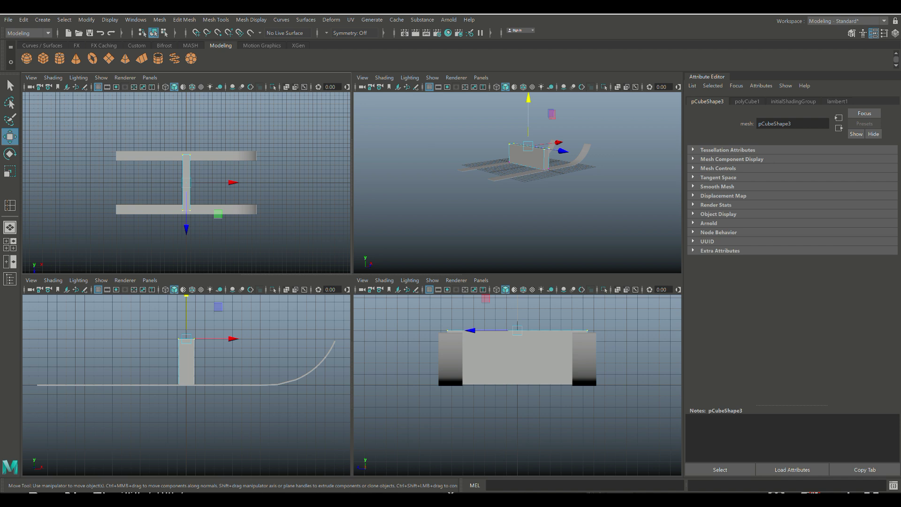
key(space)
alt+drag(352, 281, 446, 324)
alt+middle_drag(353, 263, 364, 299)
alt+drag(352, 282, 368, 281)
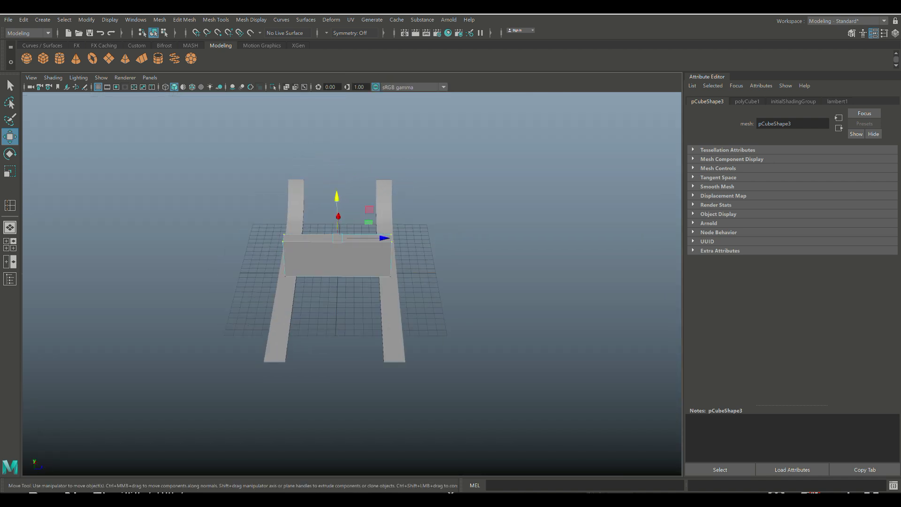
key(r)
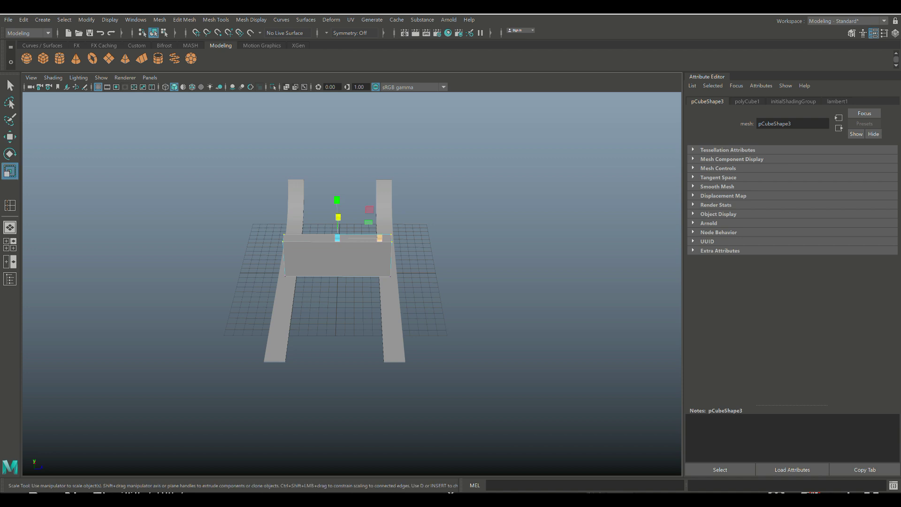
drag(379, 238, 363, 238)
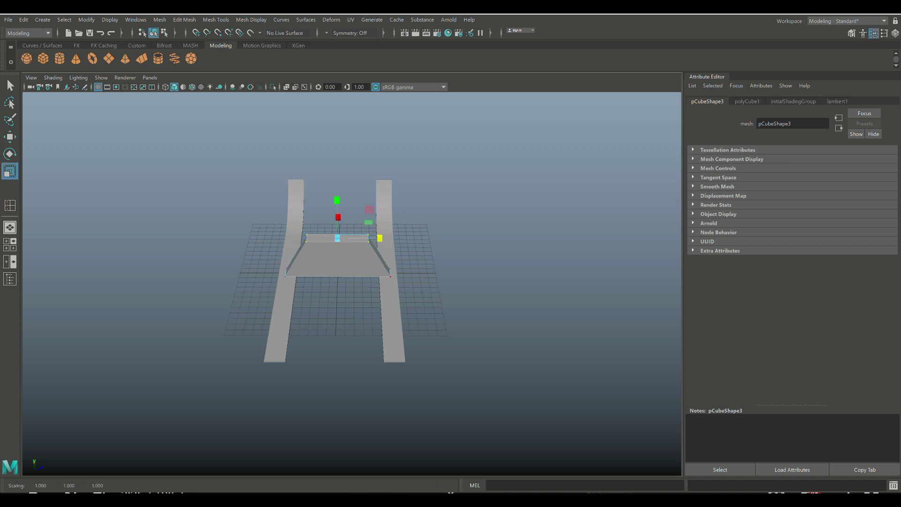
Step: Return the block to object mode, scale it to about 2.209 in Z, and move it to about 6.113 in Z onto one plank
right_drag(351, 248, 401, 234)
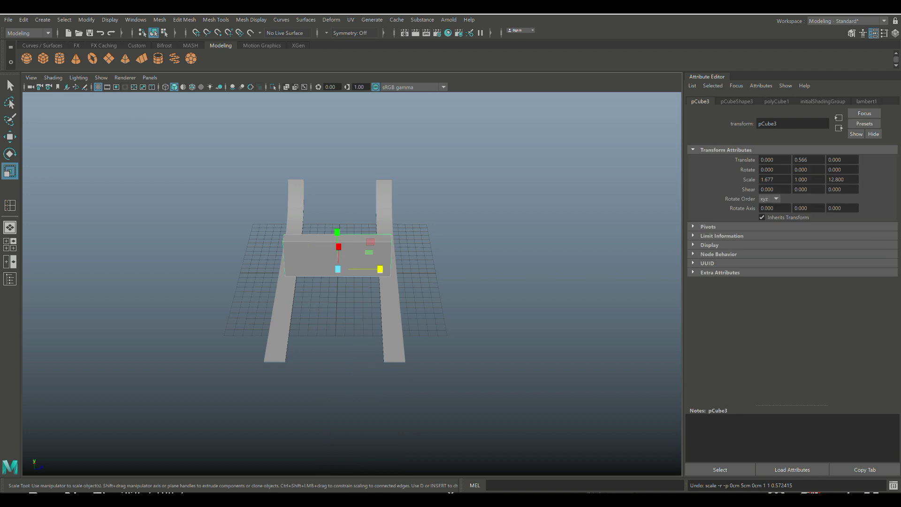
drag(379, 269, 345, 269)
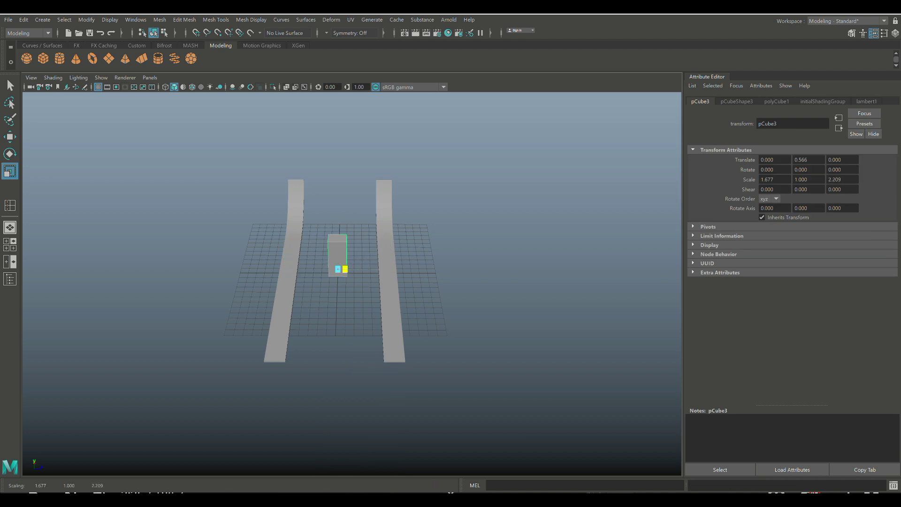
drag(345, 269, 428, 269)
key(w)
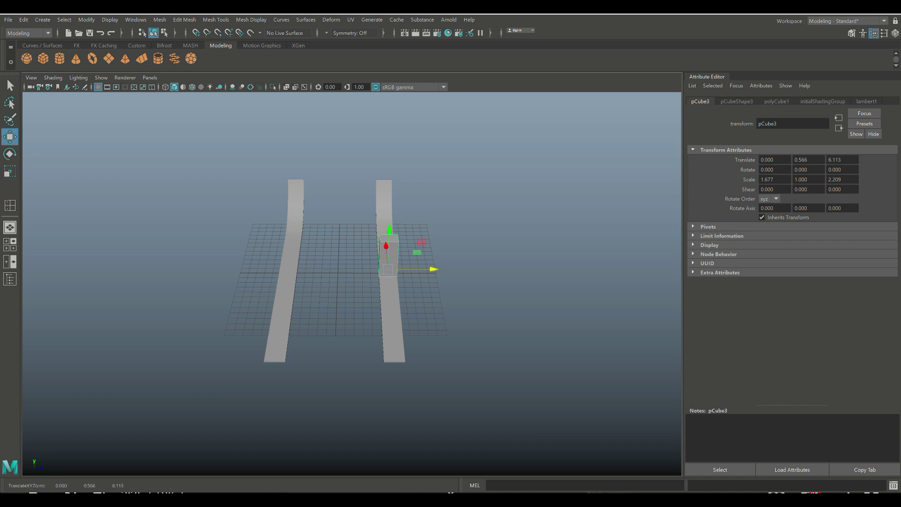
Step: Reduce the block's Z scale to about 2.136 in the top view to match the plank's width
click(10, 244)
key(space)
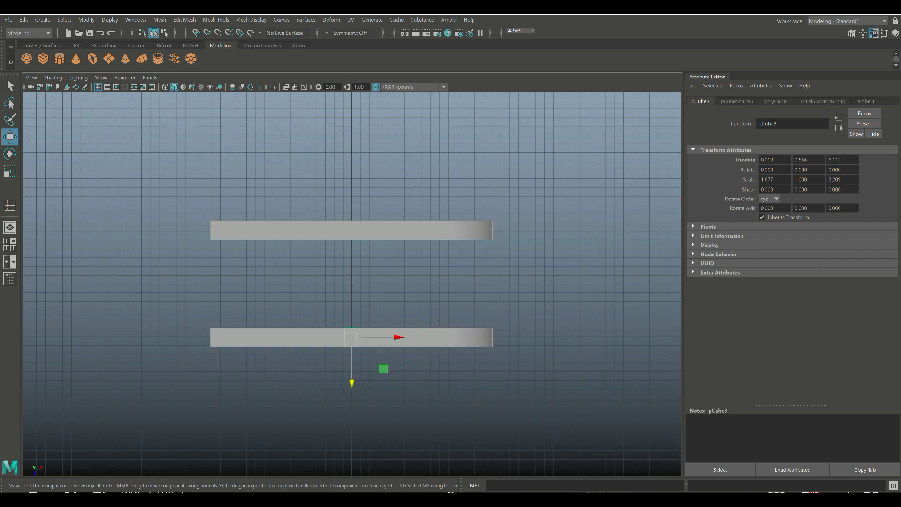
key(f)
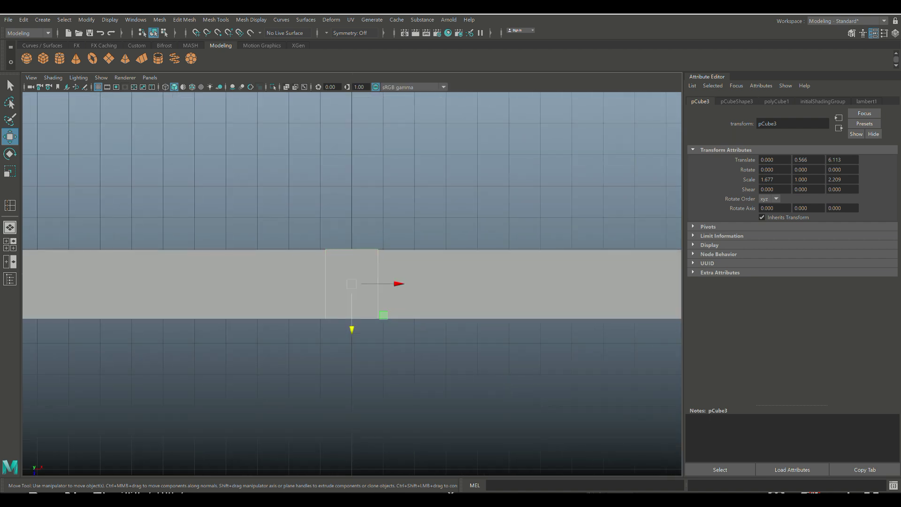
key(r)
drag(352, 327, 352, 325)
scroll(352, 283, down, 3)
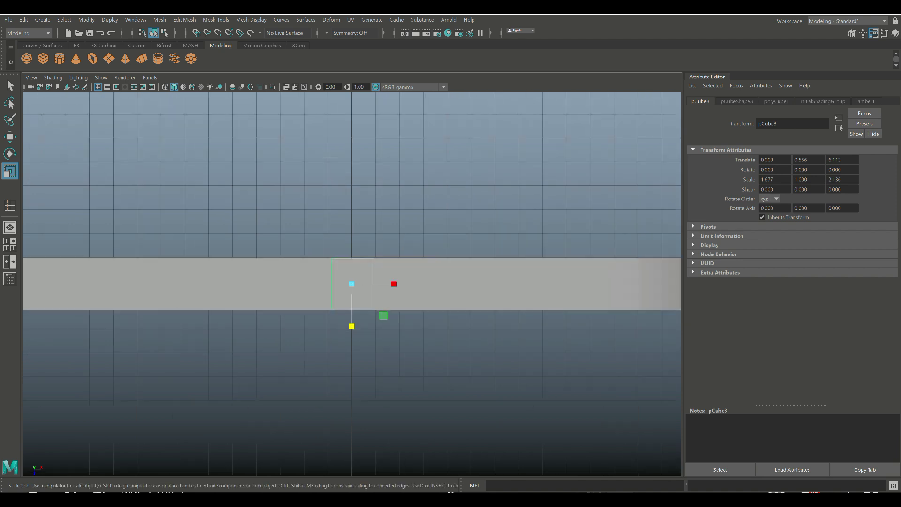
key(space)
key(space)
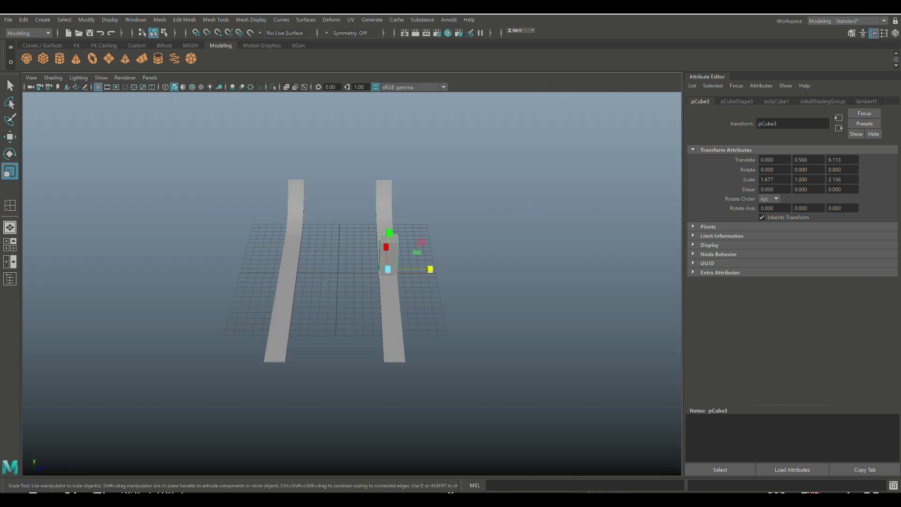
Step: Insert one horizontal edge loop slightly above the block's mid-height, using the Equal distance from edge setting
key(f)
scroll(352, 283, down, 4)
alt+drag(352, 283, 284, 257)
click(216, 20)
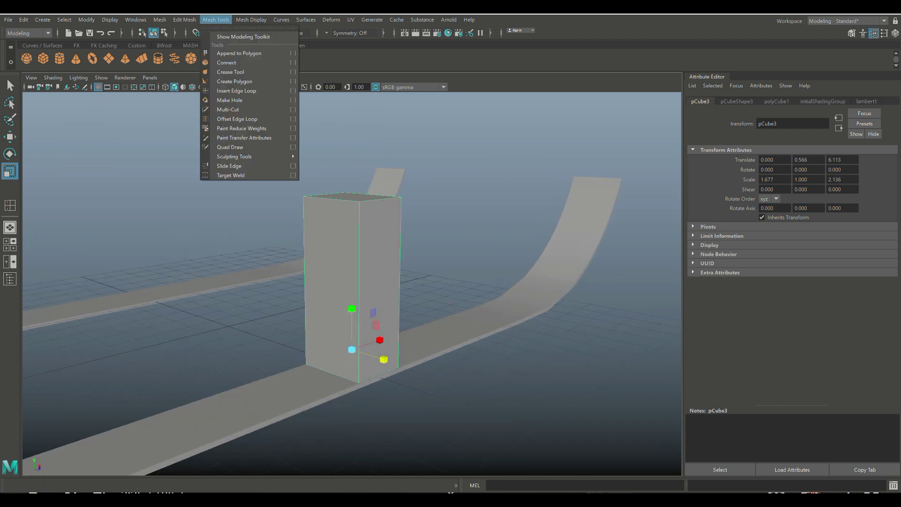
click(293, 90)
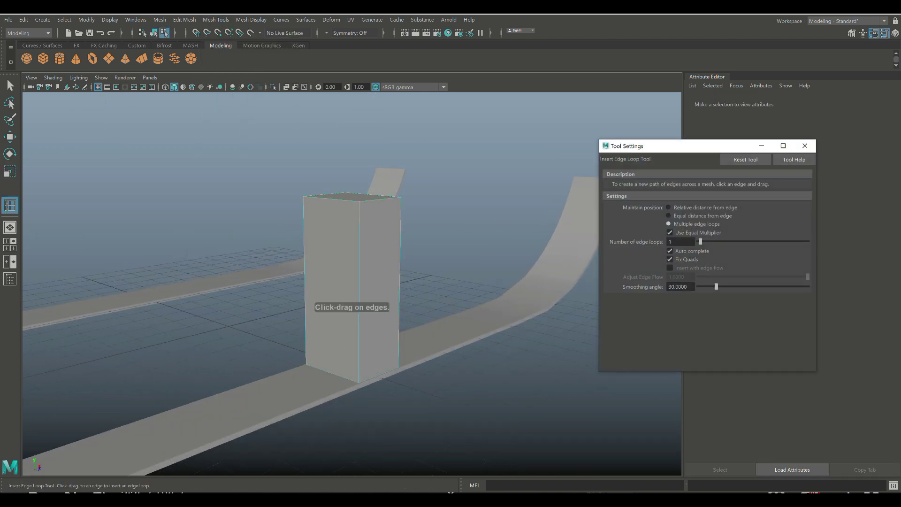
click(669, 216)
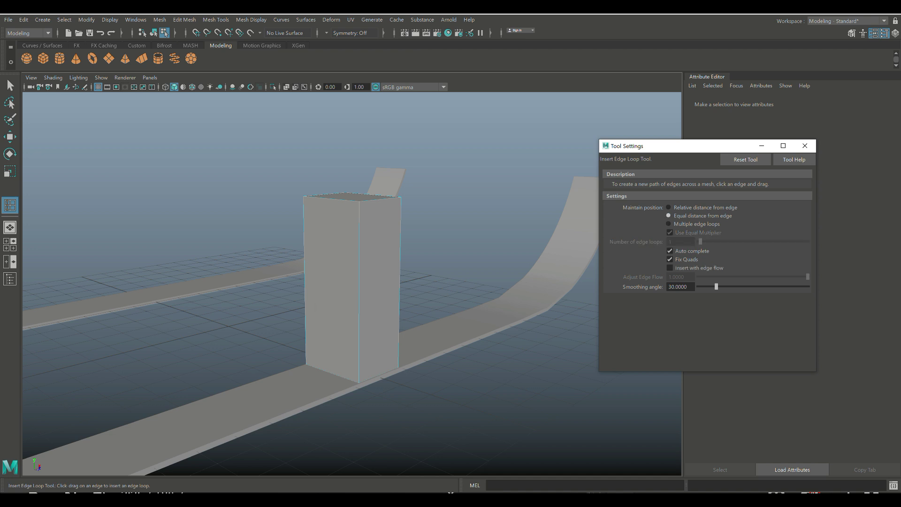
click(352, 287)
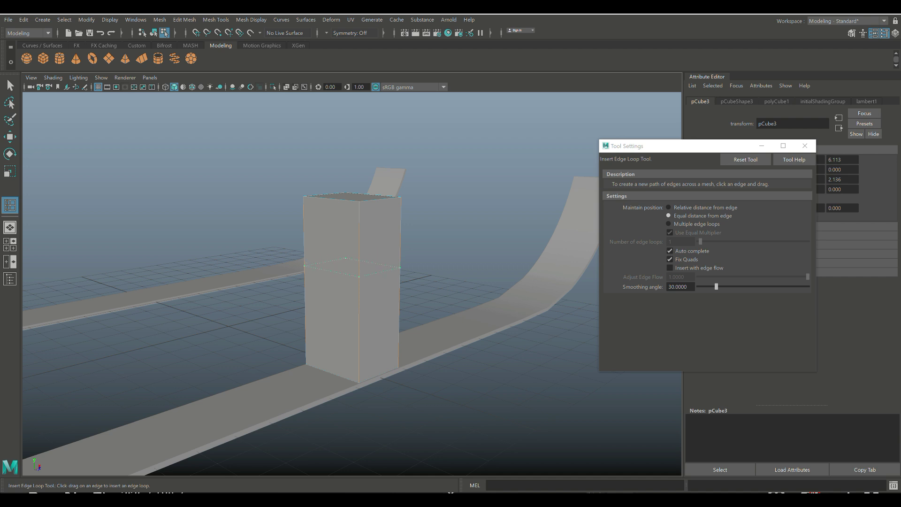
click(359, 277)
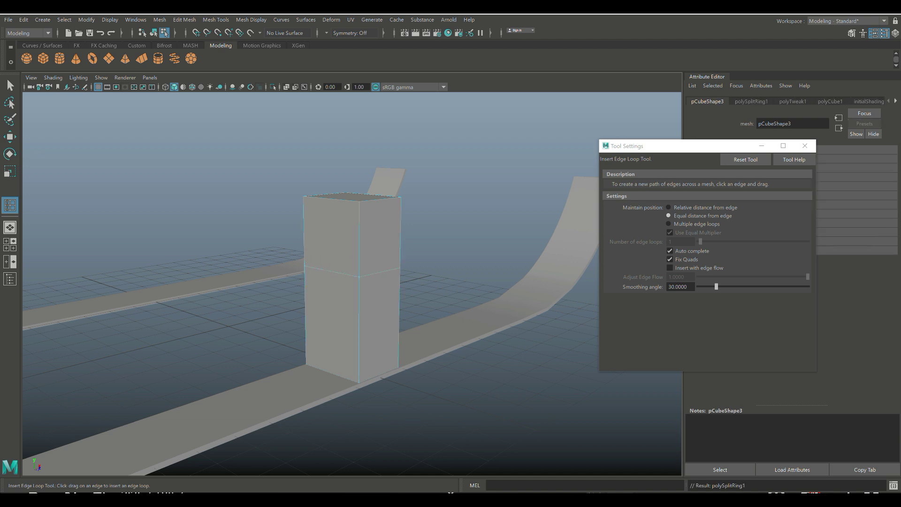
click(805, 145)
Step: Duplicate the block in object mode and move the copy to about -6.145 in Z, aligning it on the opposite plank in the top view
key(q)
right_drag(373, 220, 420, 199)
key(ctrl+d)
key(w)
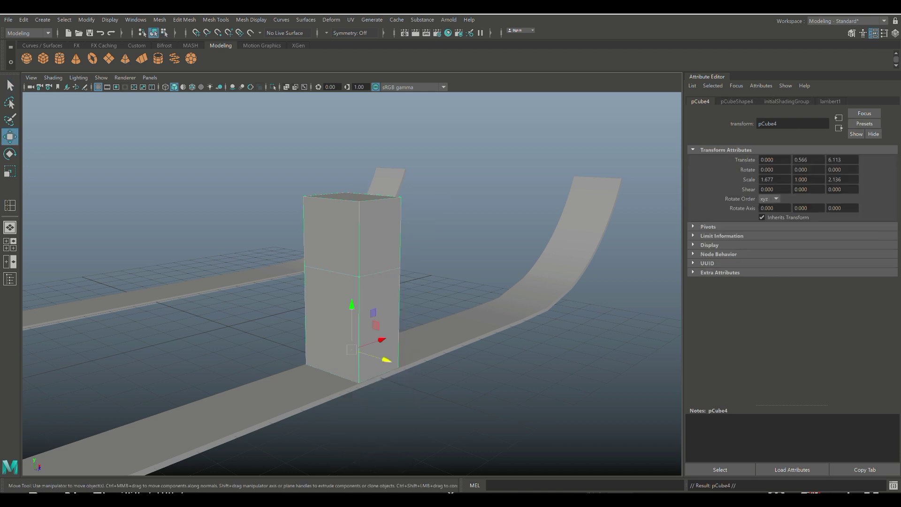
drag(385, 361, 177, 294)
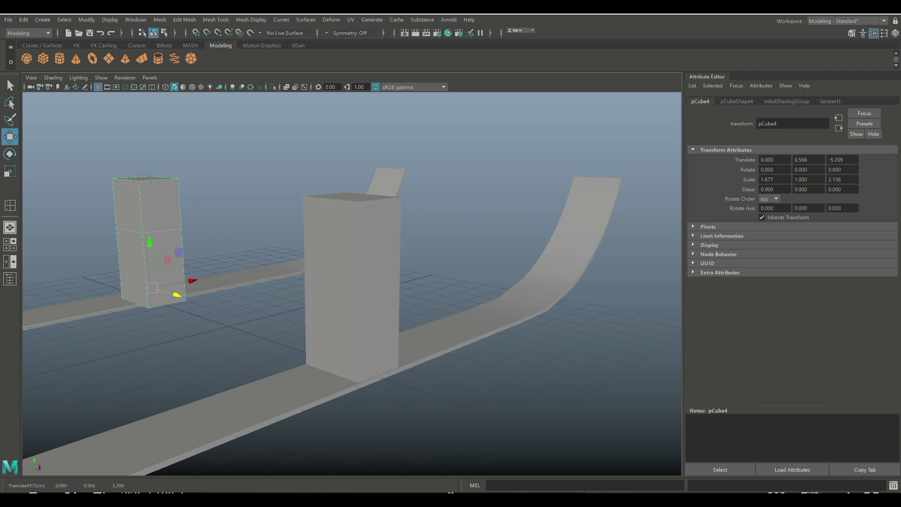
click(10, 244)
key(space)
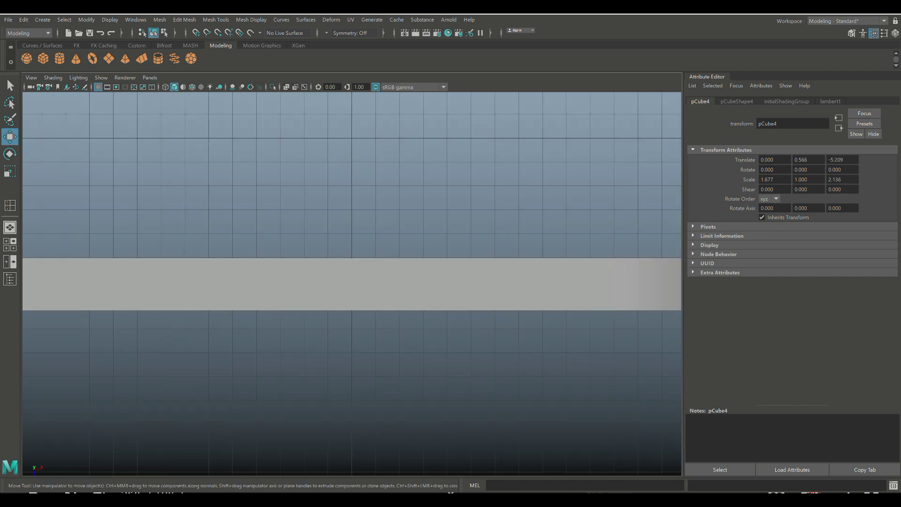
key(f)
drag(352, 329, 352, 305)
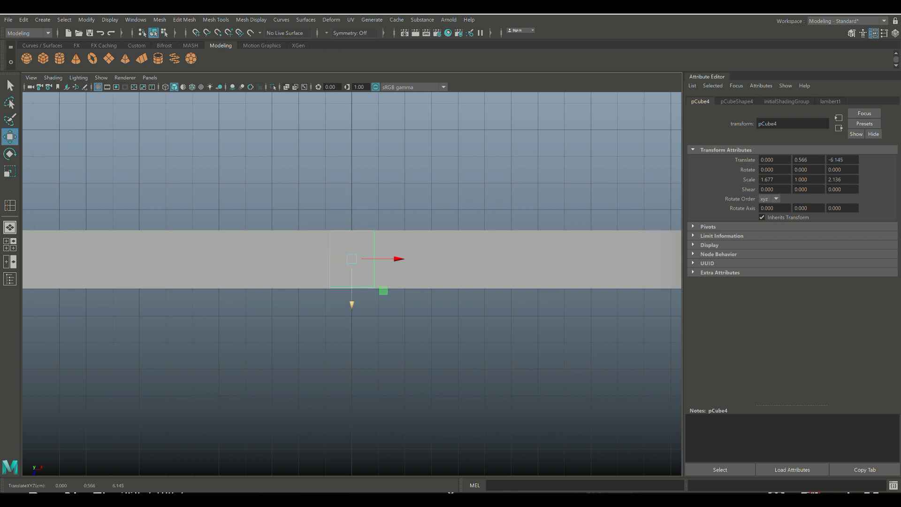
Step: Combine the two upright blocks on the opposite planks into a single mesh
scroll(351, 305, down, 5)
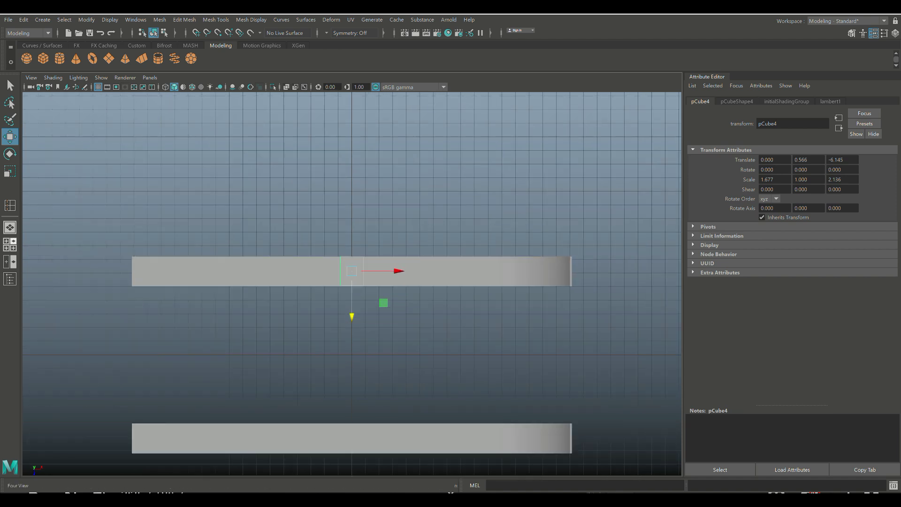
click(10, 244)
key(space)
scroll(352, 283, down, 3)
alt+drag(352, 283, 448, 282)
alt+middle_drag(448, 282, 527, 253)
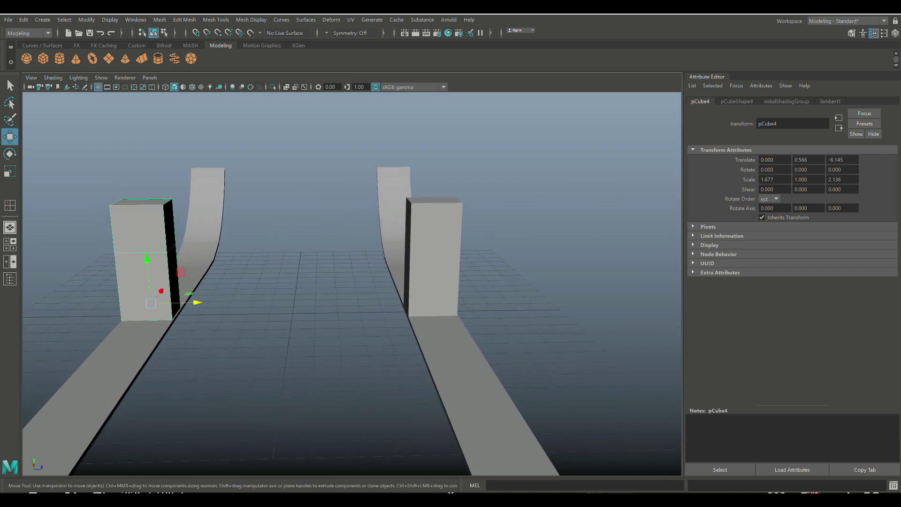
click(433, 262)
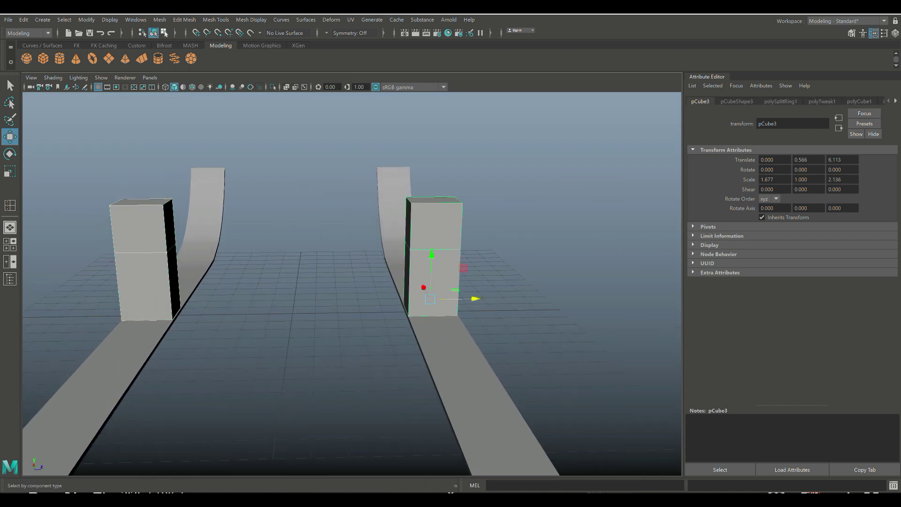
click(160, 19)
click(191, 53)
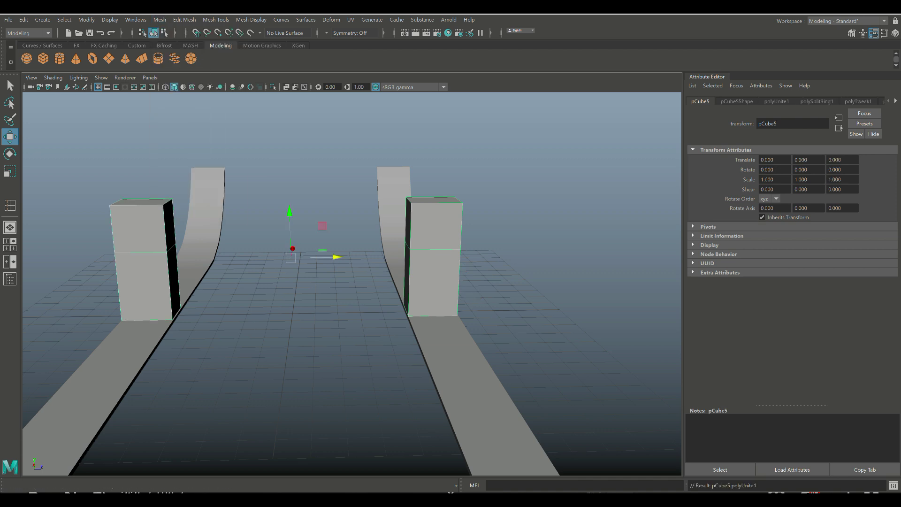
Step: Delete the upper inward-facing face of each block so the two openings face each other
alt+drag(329, 263, 291, 272)
right_drag(191, 211, 191, 237)
click(193, 212)
key(Delete)
alt+drag(329, 282, 362, 277)
click(364, 205)
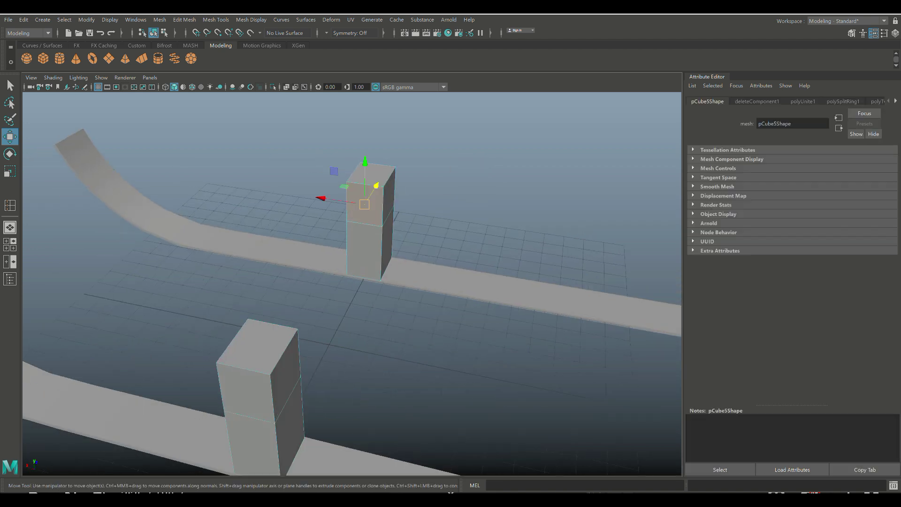
key(Delete)
Step: Select the border edges of both openings and bridge them with a linear path and 7 divisions
right_drag(368, 181, 369, 155)
double_click(365, 184)
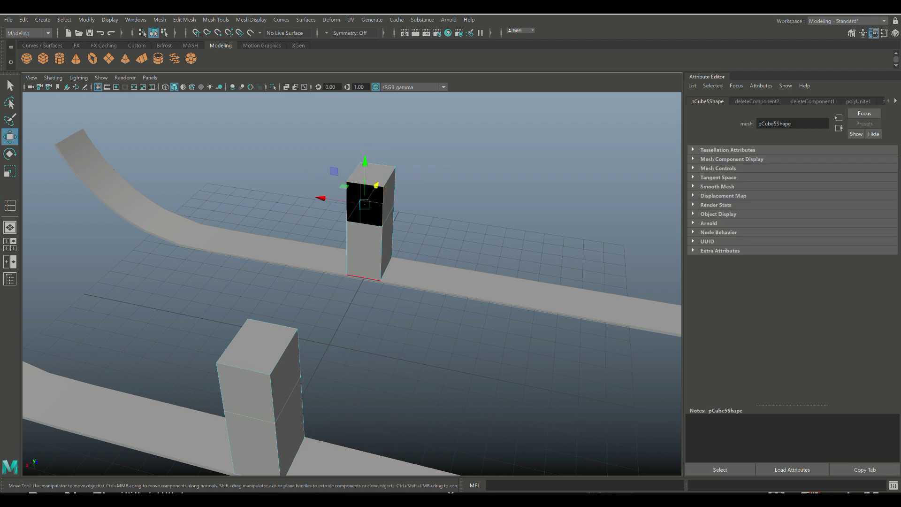
alt+drag(364, 277, 268, 267)
click(189, 186)
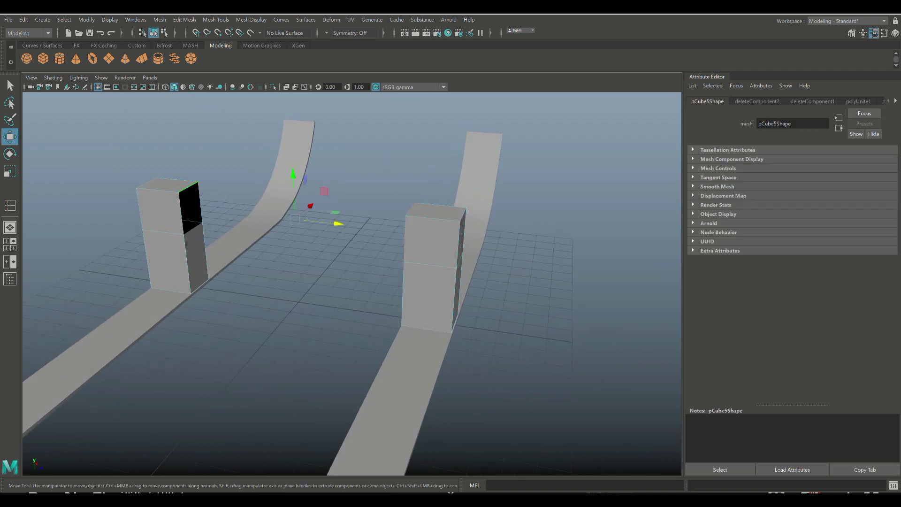
click(184, 19)
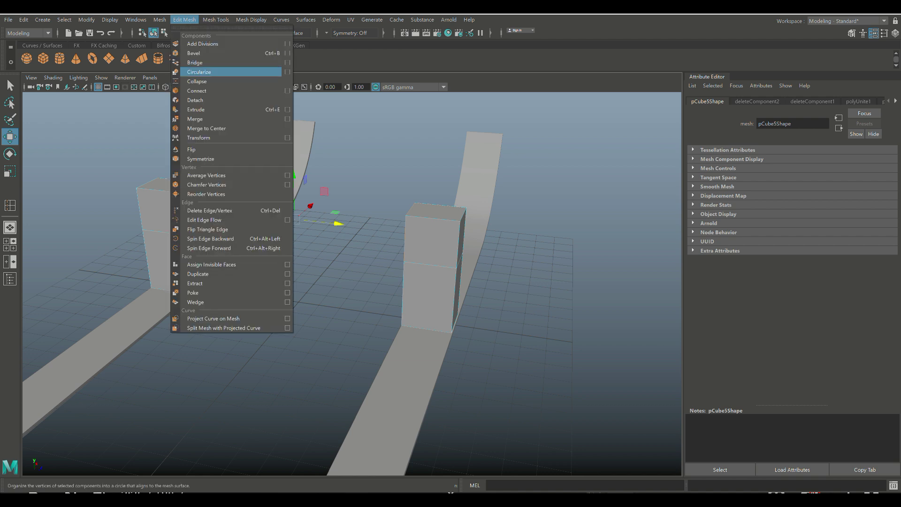
click(288, 62)
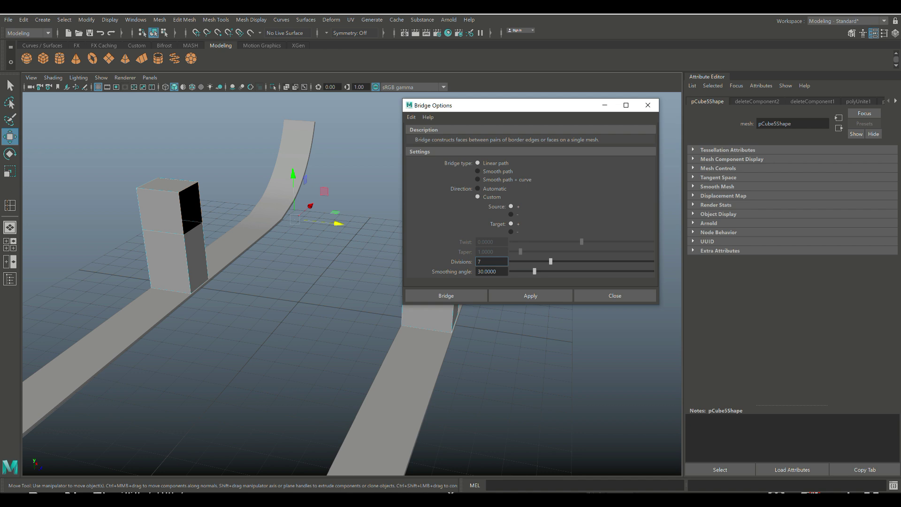
click(446, 295)
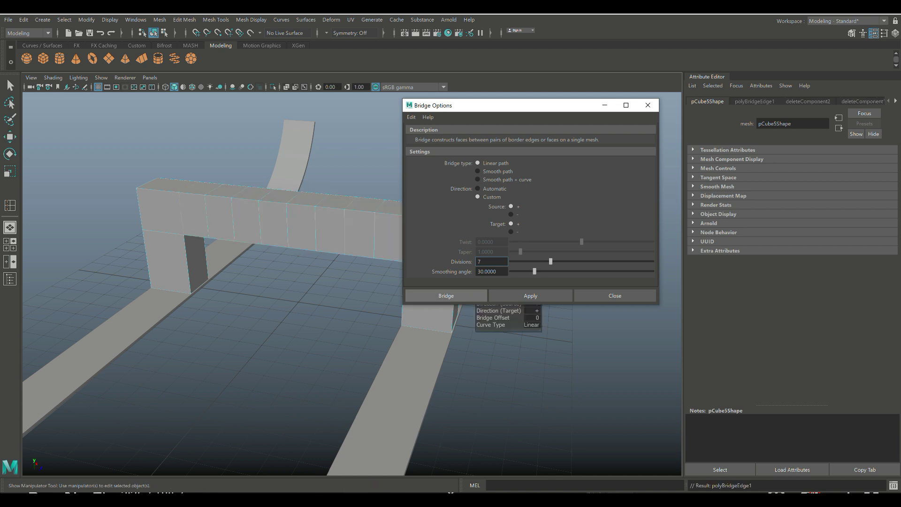
Step: Raise the crossbeam's lower vertices progressively toward the middle in the wireframe end view to form a shallow arch
alt+right_drag(446, 296, 390, 296)
alt+drag(390, 296, 479, 288)
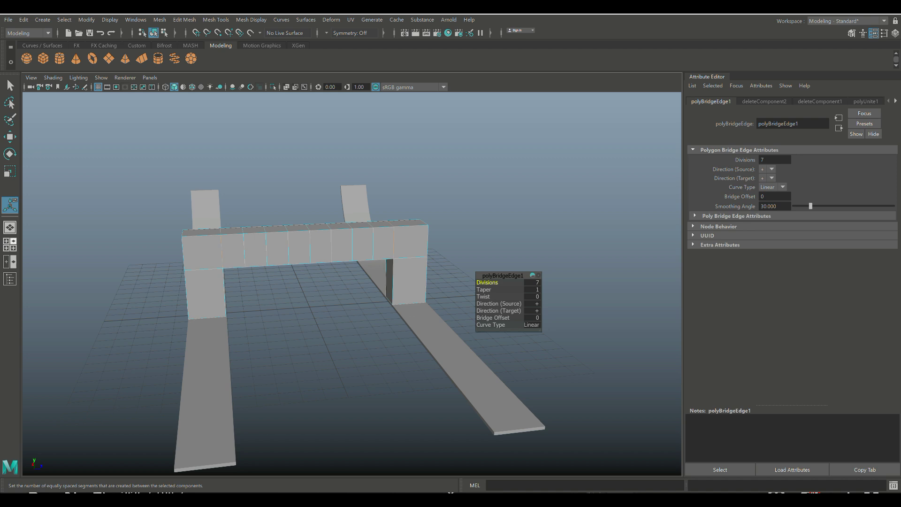
click(10, 244)
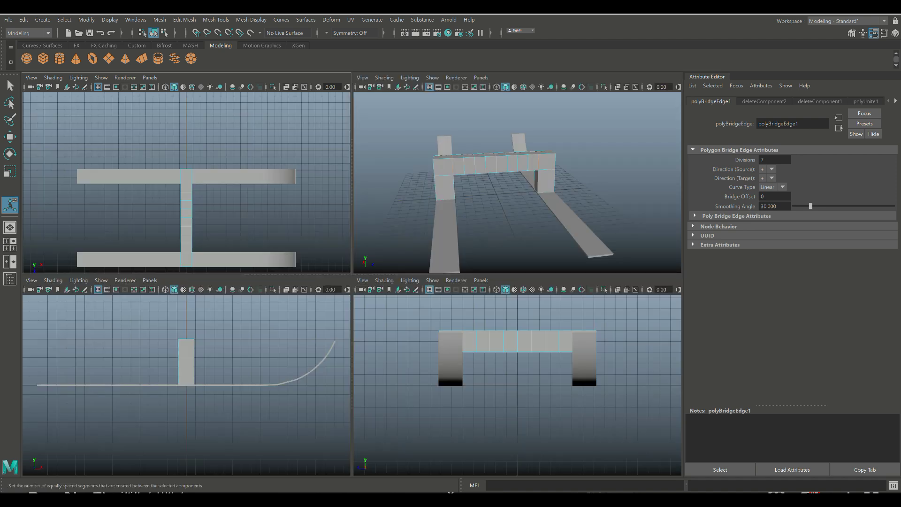
key(space)
scroll(352, 283, up, 2)
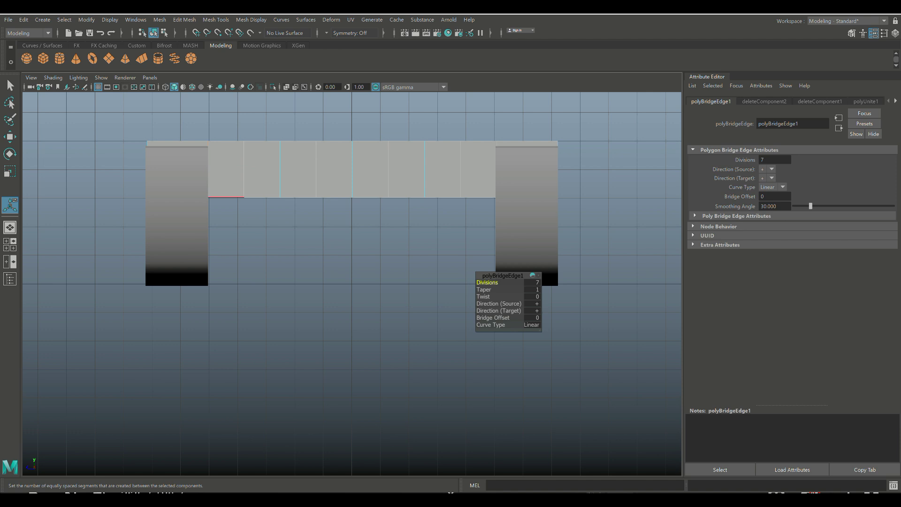
key(4)
right_click(233, 171)
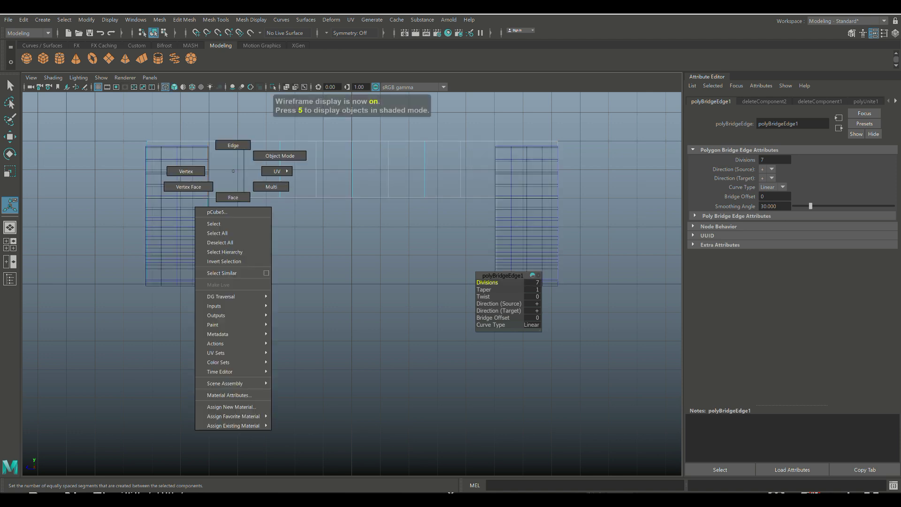
right_drag(227, 160, 186, 171)
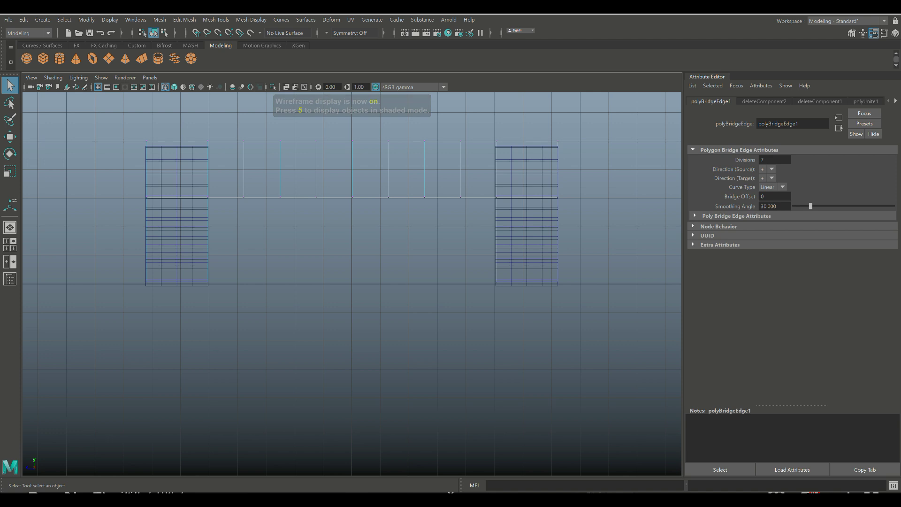
drag(228, 187, 473, 222)
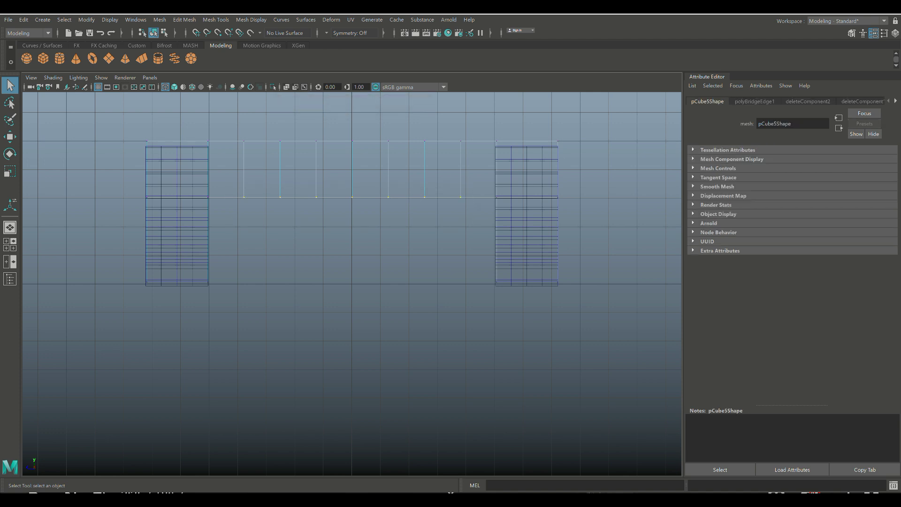
key(w)
drag(352, 151, 352, 140)
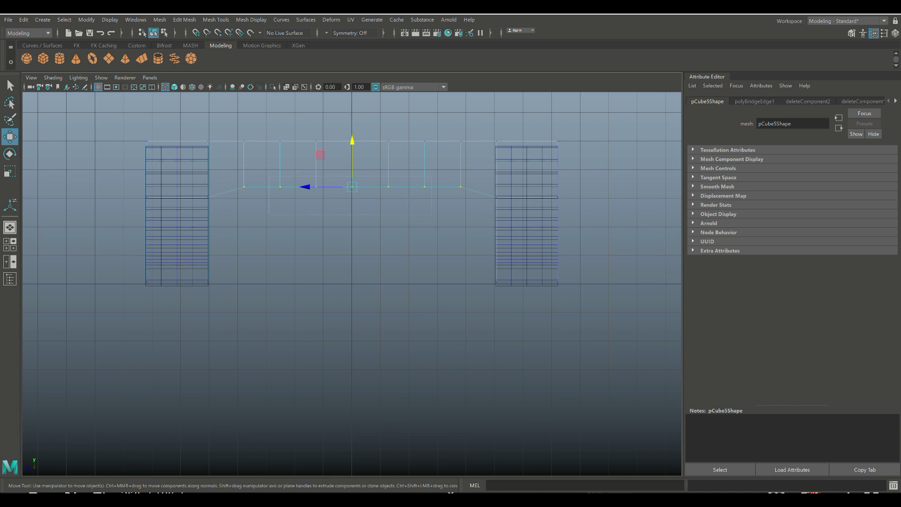
drag(352, 141, 352, 134)
drag(352, 134, 352, 131)
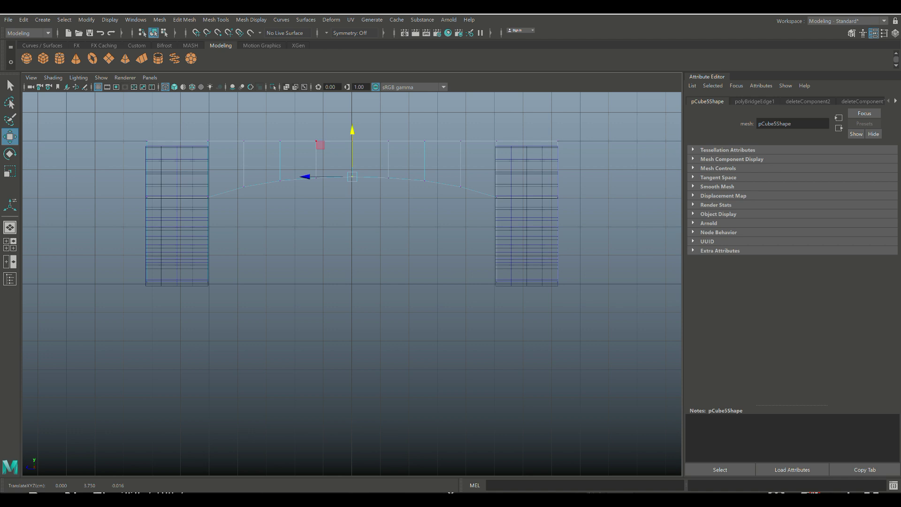
Step: Return the arched support to object mode and scale it to about 0.606 in X
click(10, 244)
key(space)
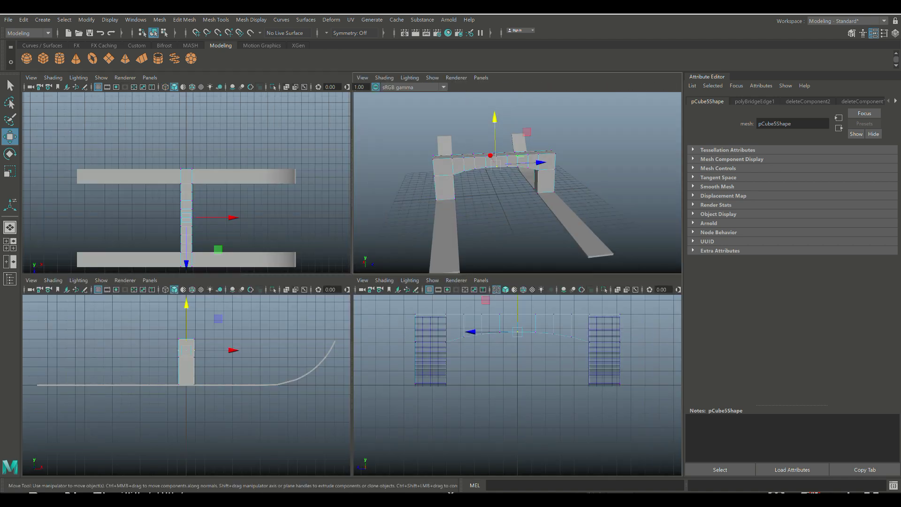
scroll(352, 284, down, 5)
click(479, 230)
alt+drag(352, 283, 444, 300)
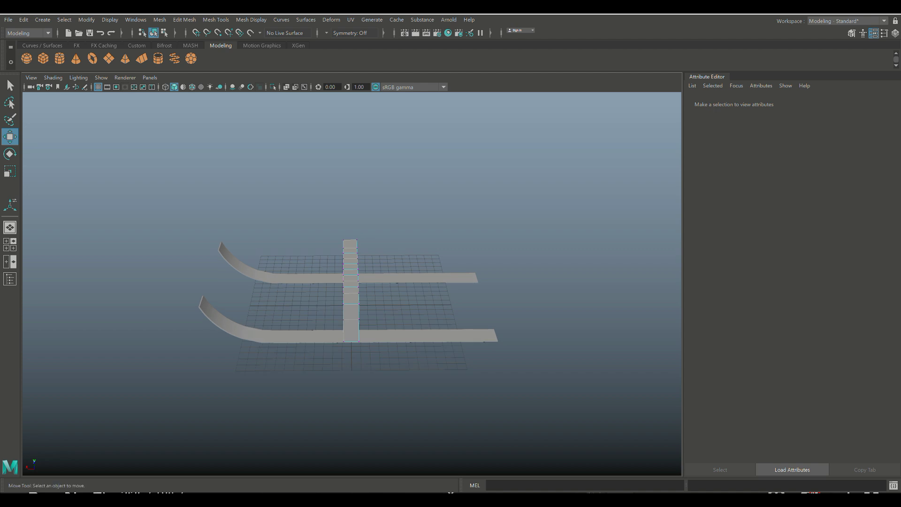
scroll(354, 249, up, 5)
right_drag(354, 249, 400, 234)
click(350, 301)
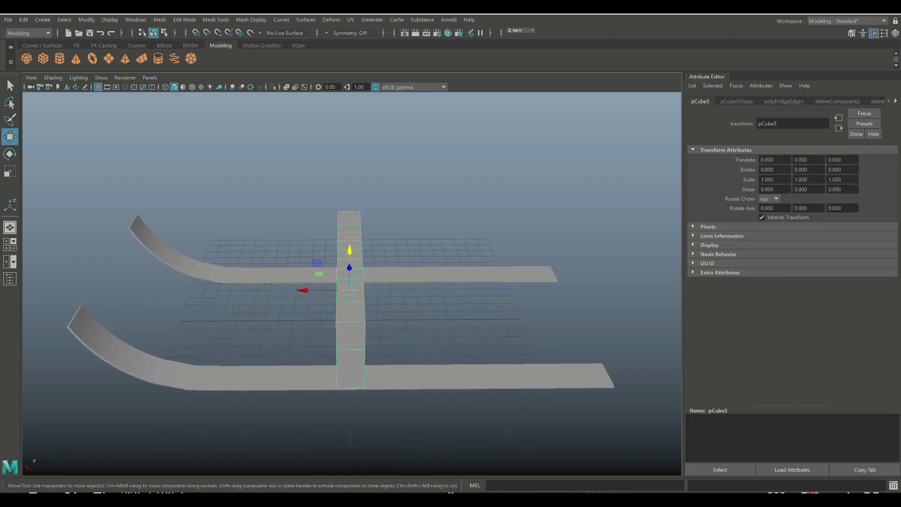
key(r)
drag(307, 290, 324, 290)
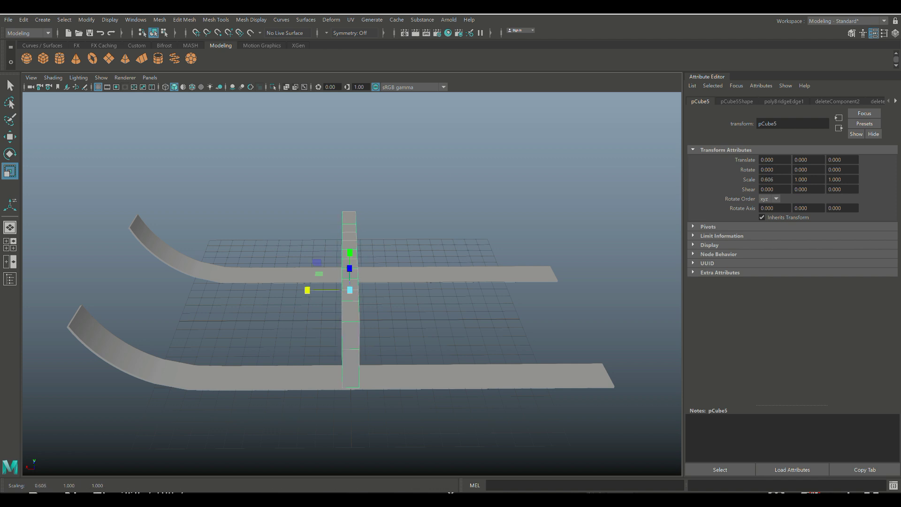
Step: Move the arched support to about -11.042 in X, then duplicate it and move the copy to about 6.375 in X
key(w)
drag(304, 291, 465, 289)
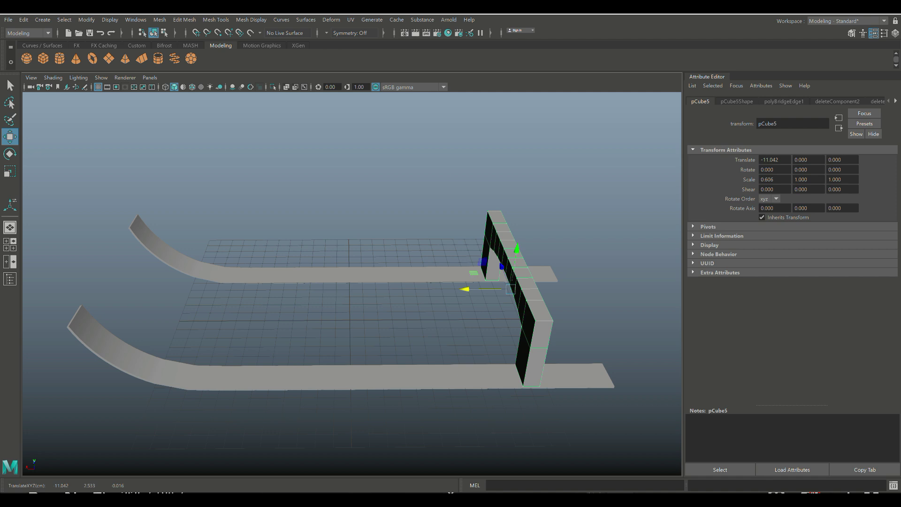
key(ctrl+d)
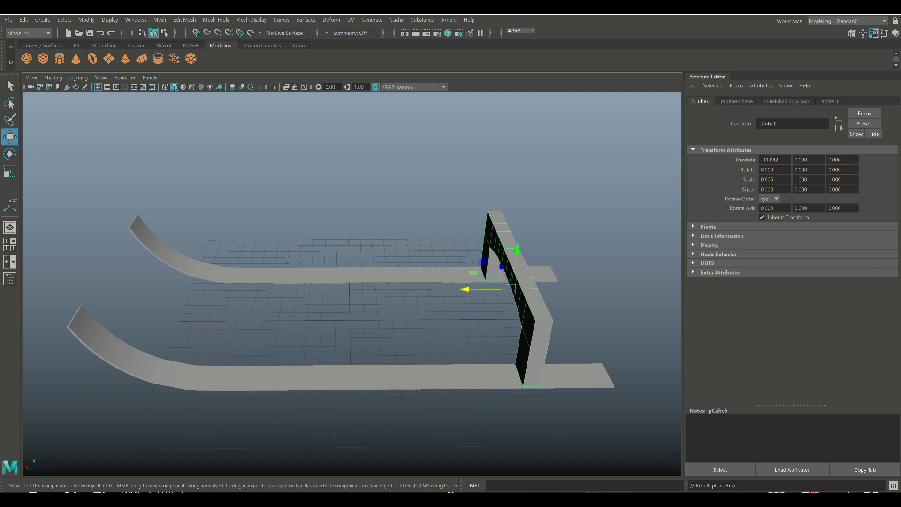
drag(464, 289, 210, 290)
scroll(352, 283, down, 2)
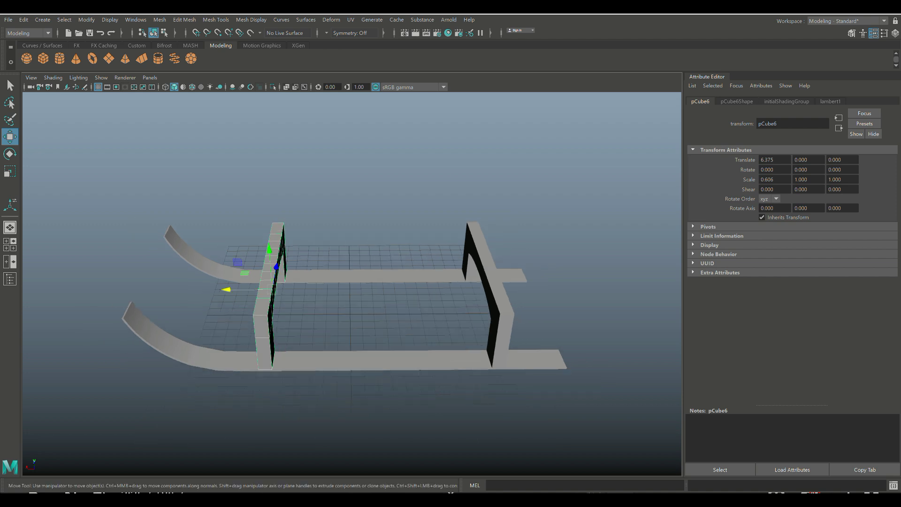
Step: Create a polygon cylinder and set its axis subdivisions to 12
scroll(352, 283, up, 1)
alt+drag(352, 283, 615, 285)
alt+drag(507, 303, 463, 289)
click(540, 197)
scroll(352, 284, down, 3)
mouse_move(423, 263)
alt+mouse_down()
mouse_move(425, 242)
mouse_move(420, 265)
alt+mouse_up()
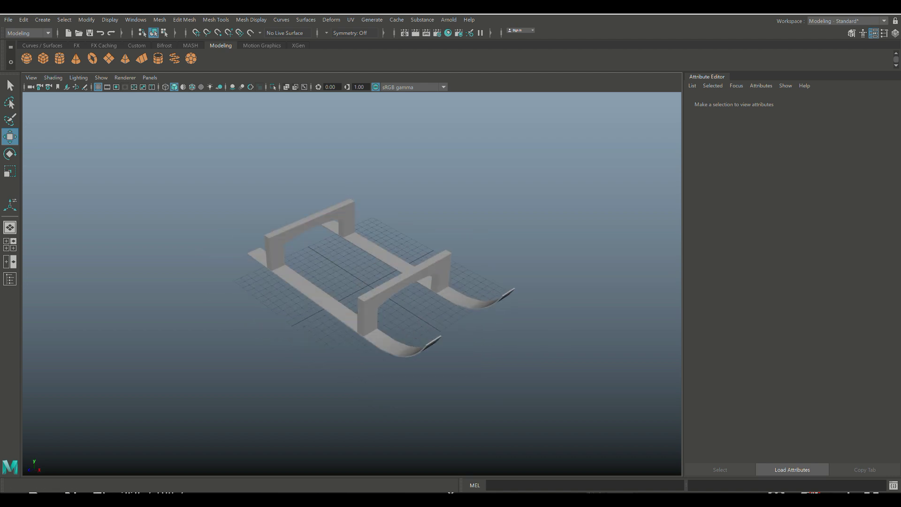
click(60, 58)
scroll(375, 282, down, 2)
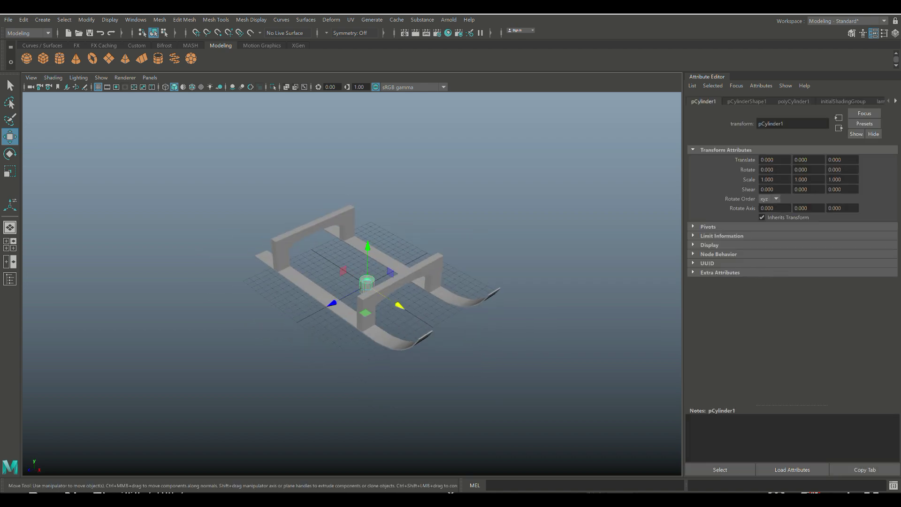
click(746, 102)
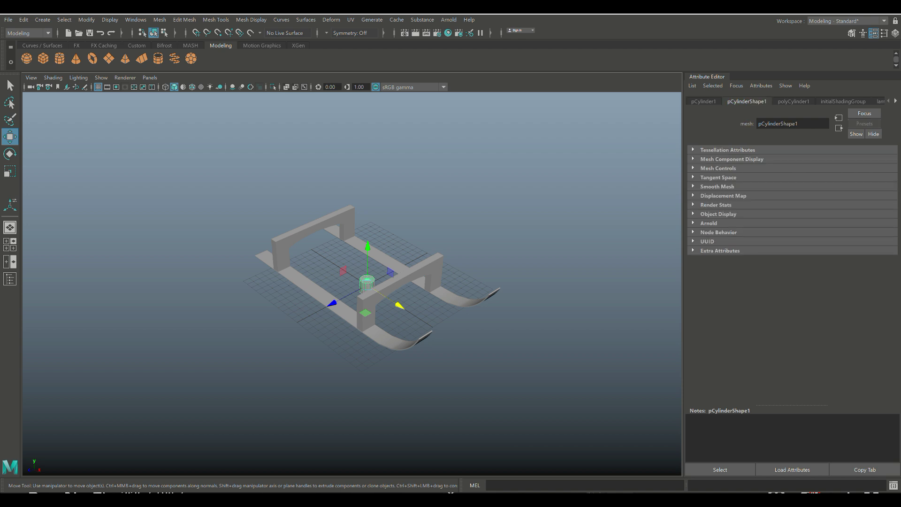
click(793, 101)
double_click(770, 180)
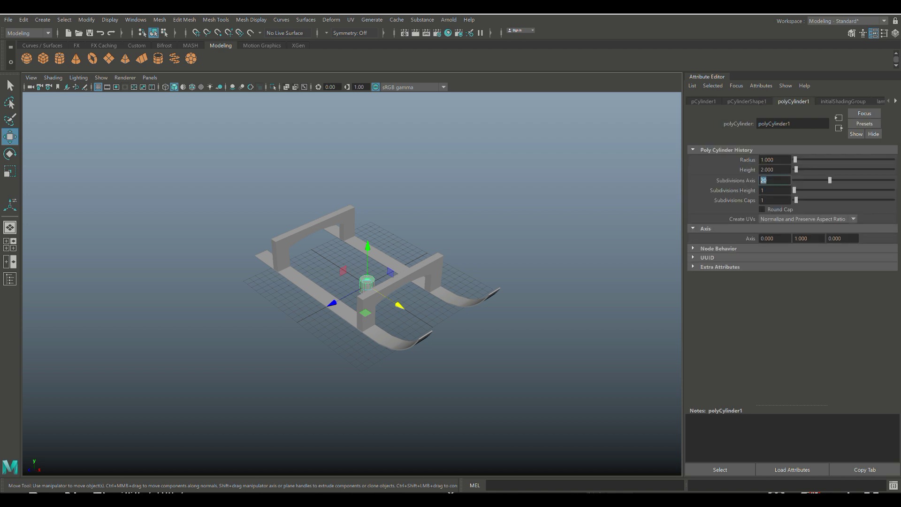
text(12)
key(Return)
key(Escape)
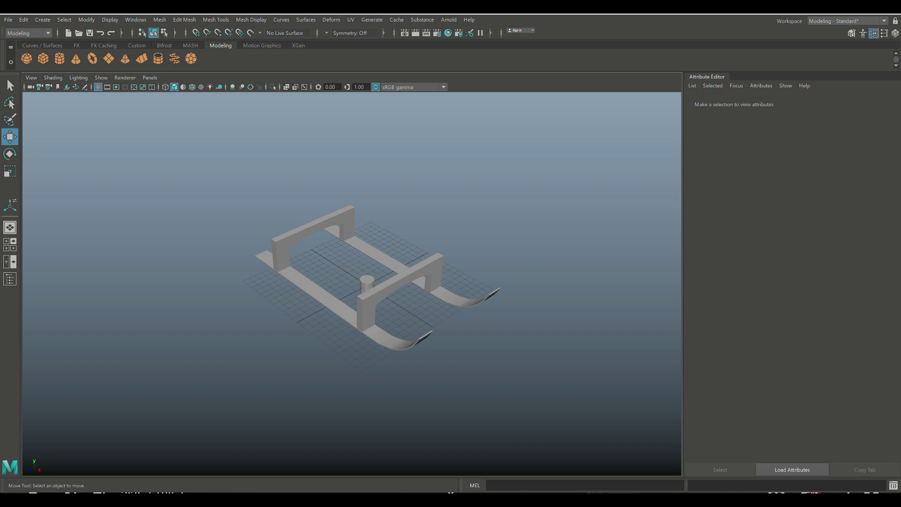
Step: Move the cylinder in the wireframe top view onto the rear support, centred across one plank
click(367, 283)
click(9, 244)
key(space)
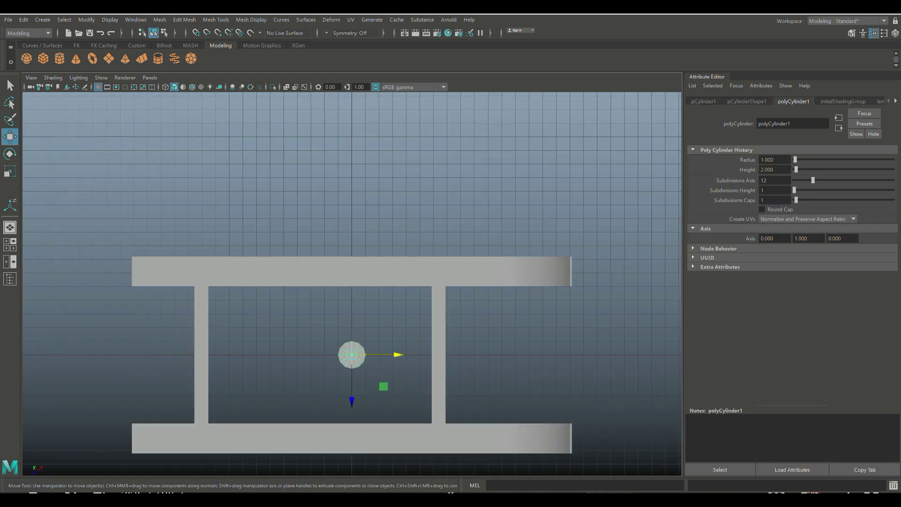
key(4)
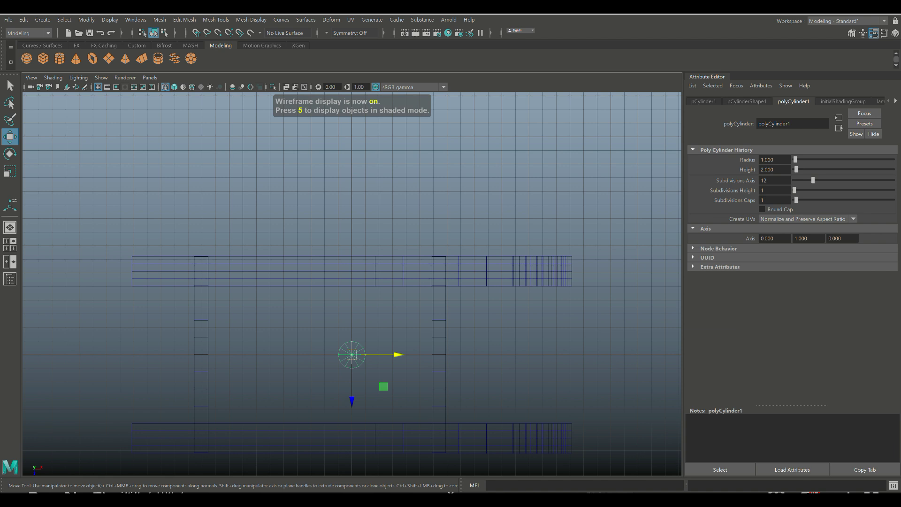
drag(352, 354, 201, 271)
key(f)
scroll(351, 284, down, 8)
scroll(351, 283, up, 6)
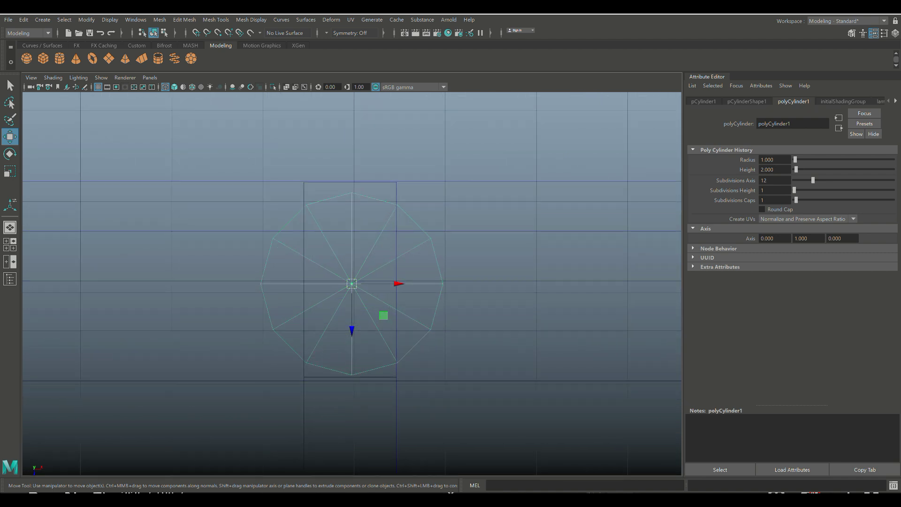
drag(352, 283, 354, 293)
scroll(353, 293, down, 4)
drag(352, 327, 352, 328)
Step: Scale the cylinder uniformly to about 0.544, nudge it to the rear support's centre in X, and show it in the side view
key(r)
drag(353, 282, 332, 283)
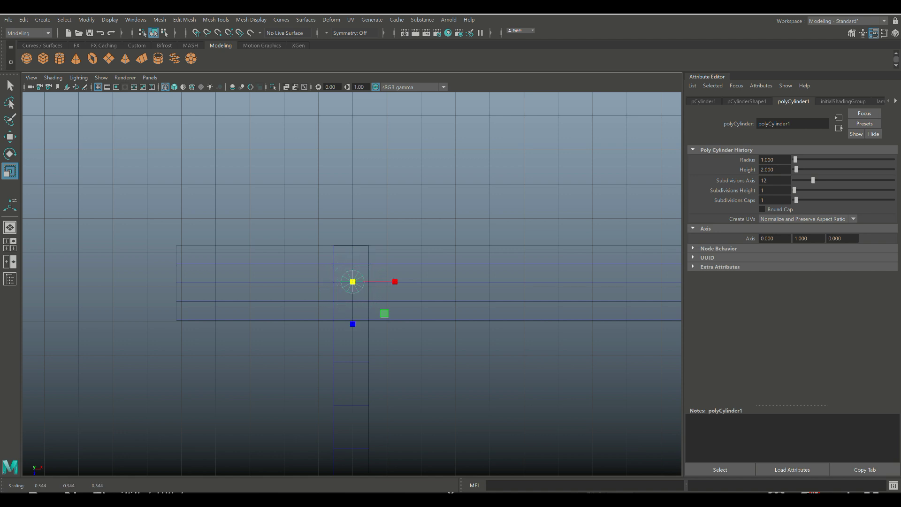
key(w)
click(398, 282)
drag(398, 281, 397, 281)
key(space)
key(space)
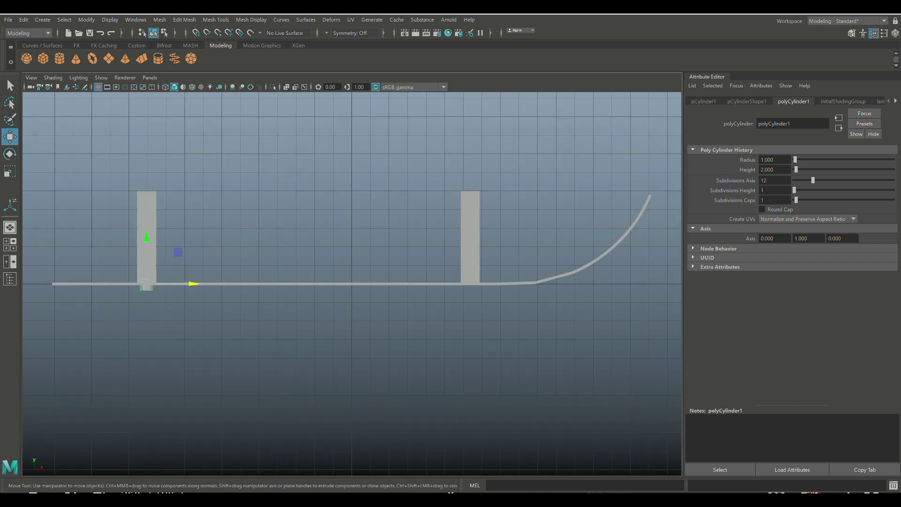
Step: Raise the cylinder to about 5.269 in Y so that it stands on the rear support
drag(147, 237, 147, 140)
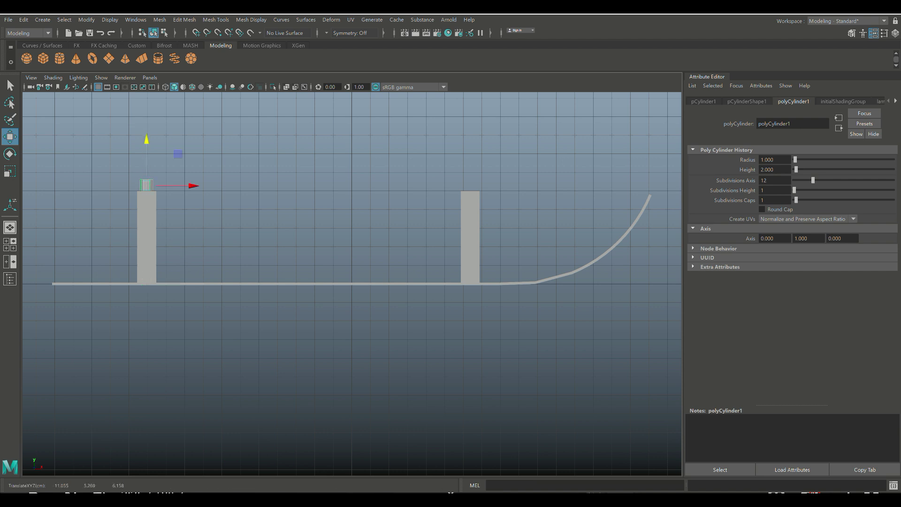
key(space)
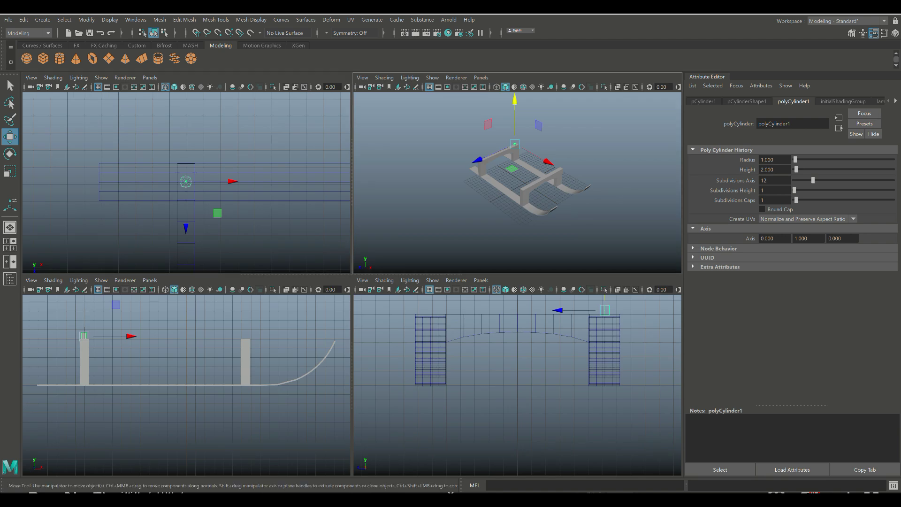
key(space)
alt+drag(423, 263, 240, 249)
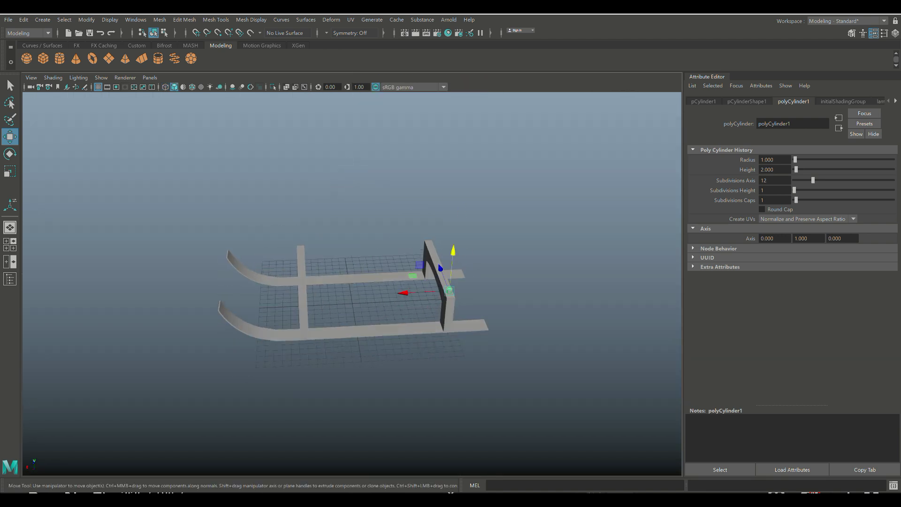
Step: Select the cylinder's top vertices and pull them up to form a tall, thin post on the rear support
scroll(352, 283, up, 10)
alt+middle_drag(352, 283, 258, 270)
scroll(352, 284, up, 1)
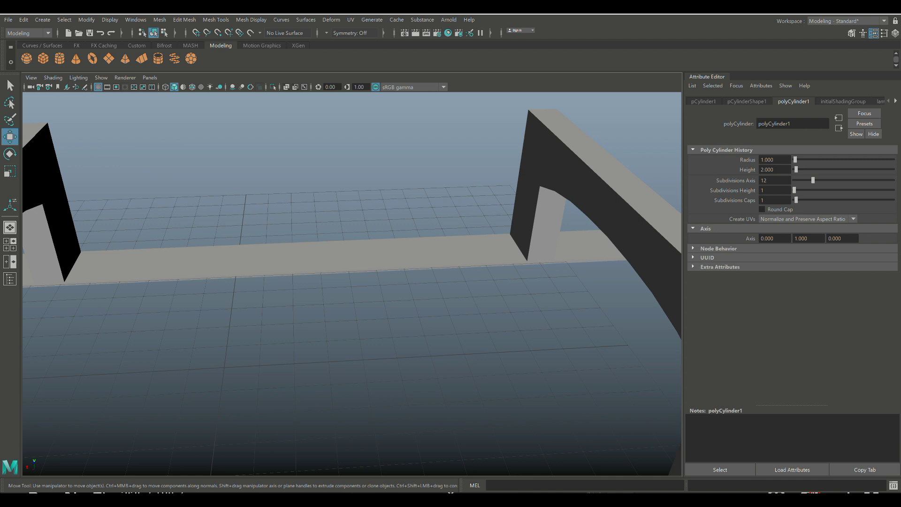
key(f)
right_drag(382, 179, 336, 179)
alt+drag(363, 239, 448, 200)
alt+drag(350, 145, 357, 141)
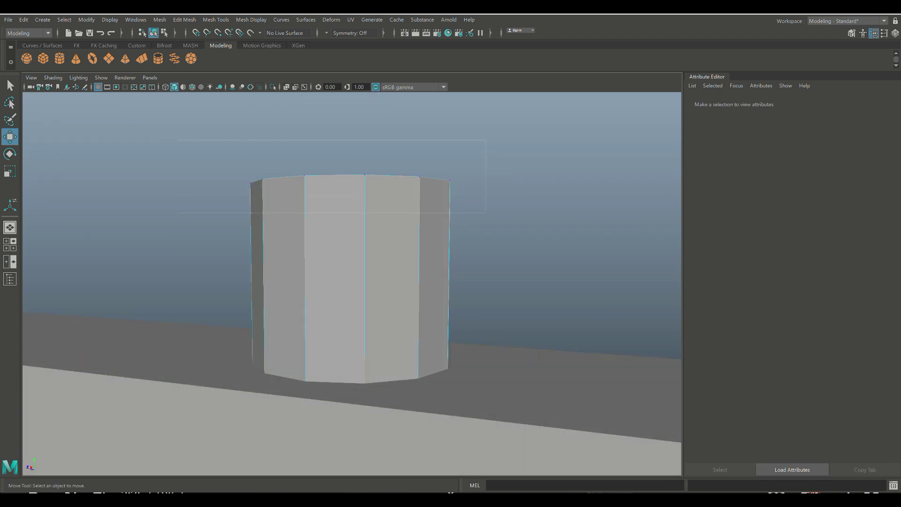
drag(486, 213, 486, 212)
scroll(352, 284, down, 8)
alt+drag(399, 263, 297, 269)
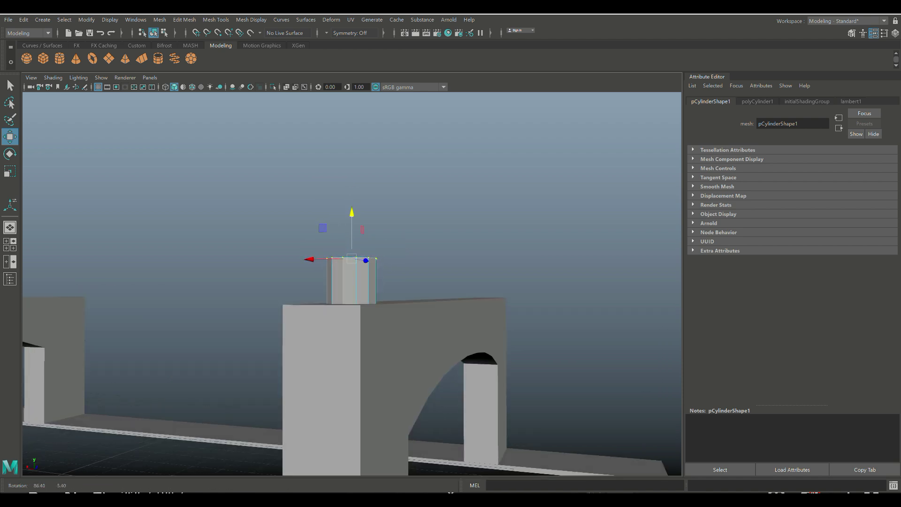
scroll(352, 284, down, 10)
alt+drag(352, 283, 352, 310)
drag(352, 238, 352, 159)
Step: Duplicate the post in object mode and move the copy to about 6.114 in X, onto the front support
right_drag(352, 235, 402, 224)
key(ctrl+d)
drag(310, 281, 73, 258)
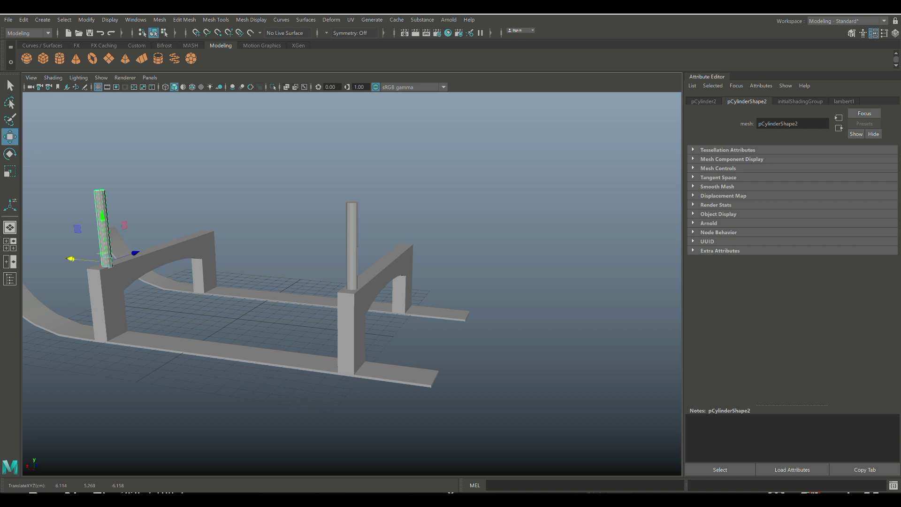
Step: Centre the copied post on the front support in the top view, at about 6.334 in X
click(9, 244)
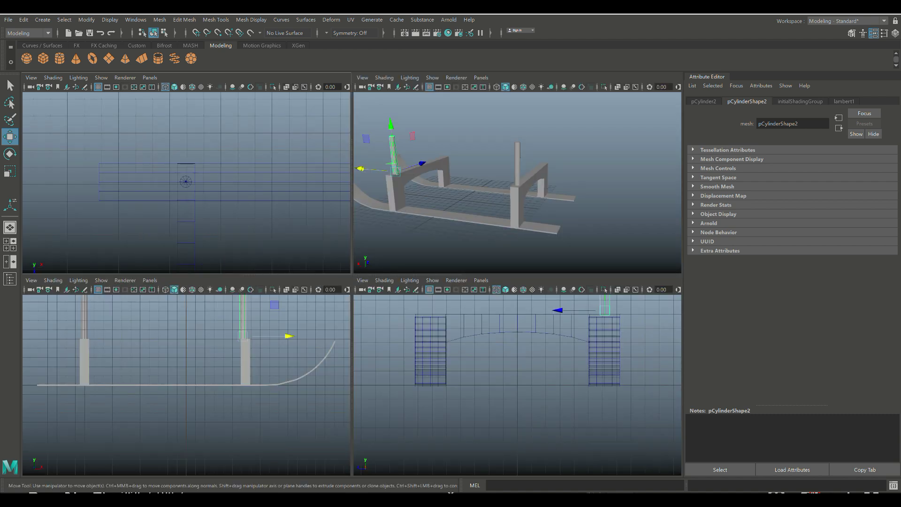
key(space)
key(f)
scroll(352, 283, down, 10)
scroll(352, 283, up, 2)
scroll(352, 284, up, 1)
drag(398, 283, 404, 284)
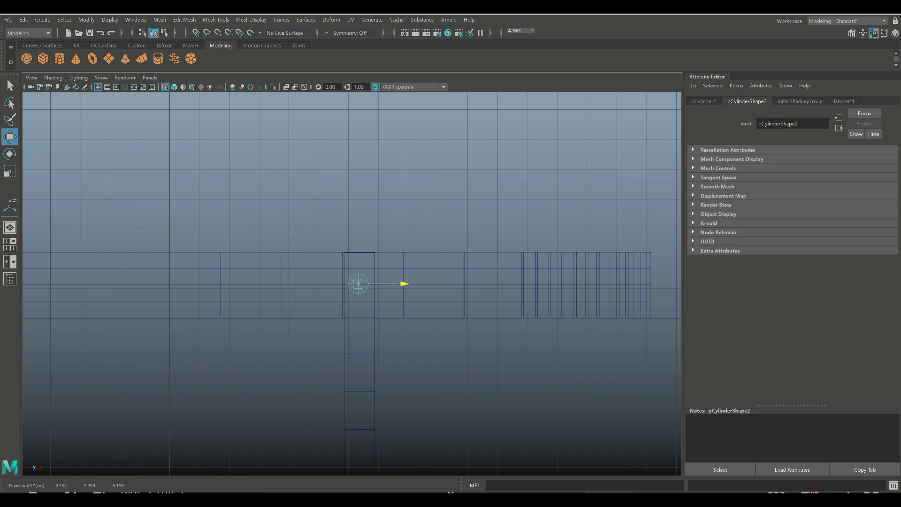
Step: Select both posts, duplicate them, and move the copies along Z onto the supports' opposite ends above the other runner
scroll(354, 284, down, 4)
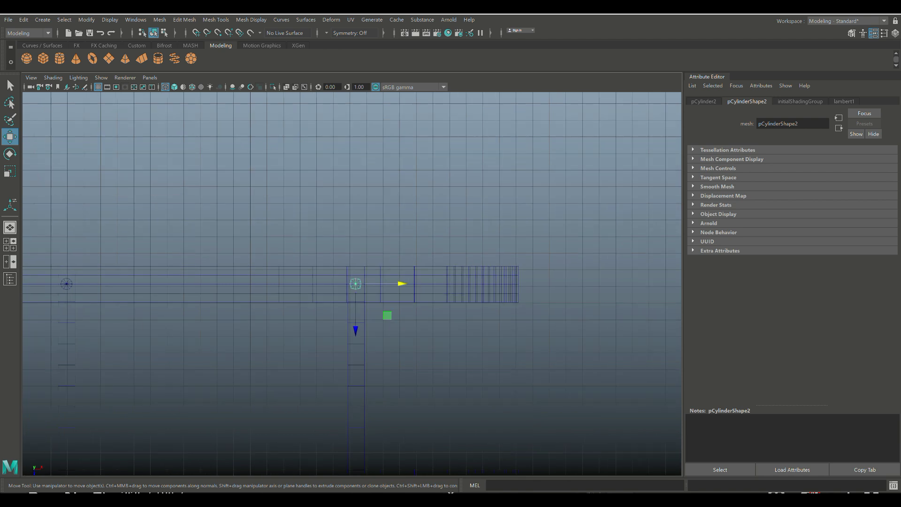
scroll(354, 284, down, 1)
shift+click(178, 284)
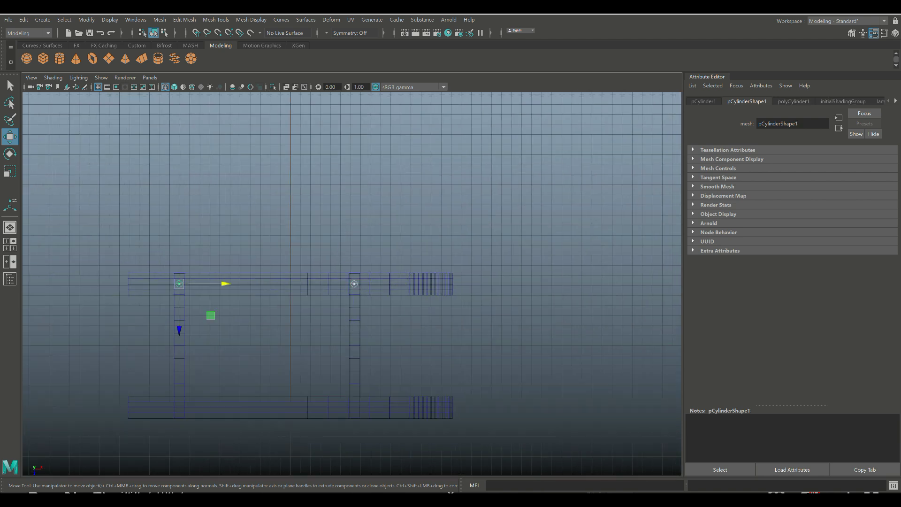
key(ctrl+d)
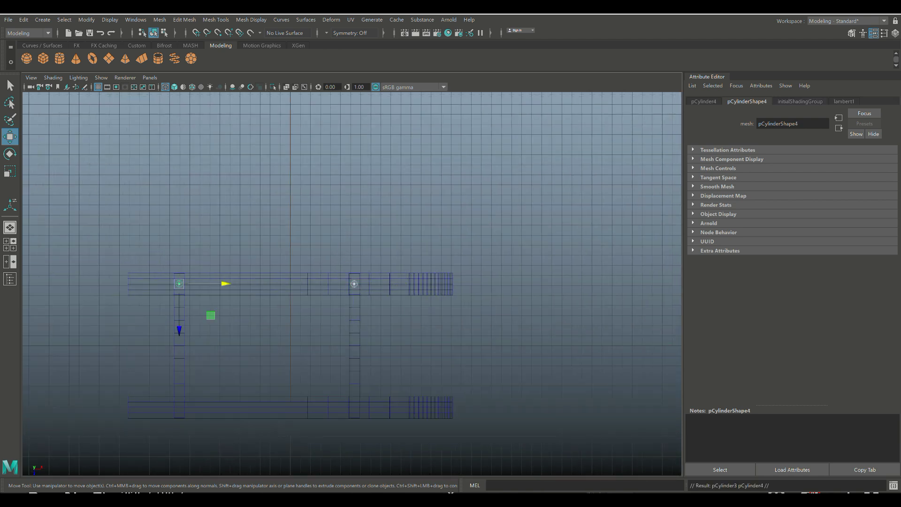
drag(180, 331, 179, 452)
scroll(230, 454, up, 5)
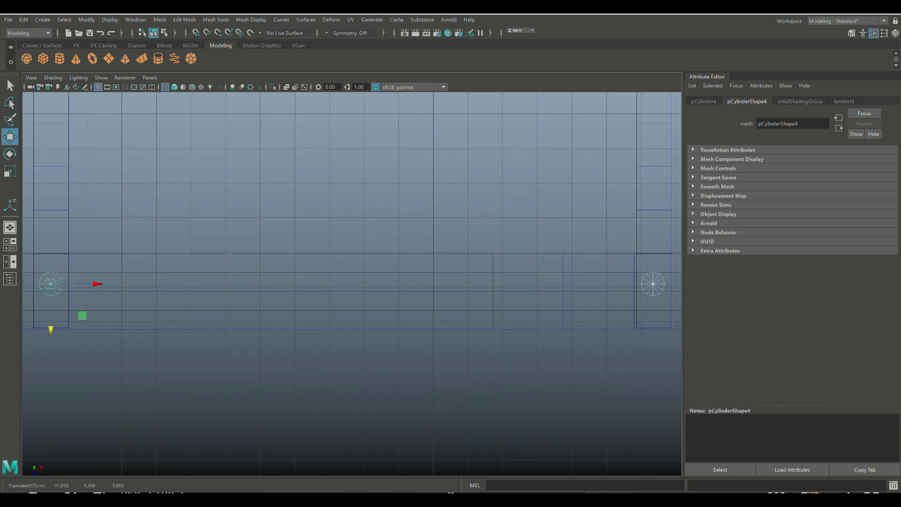
drag(51, 330, 51, 324)
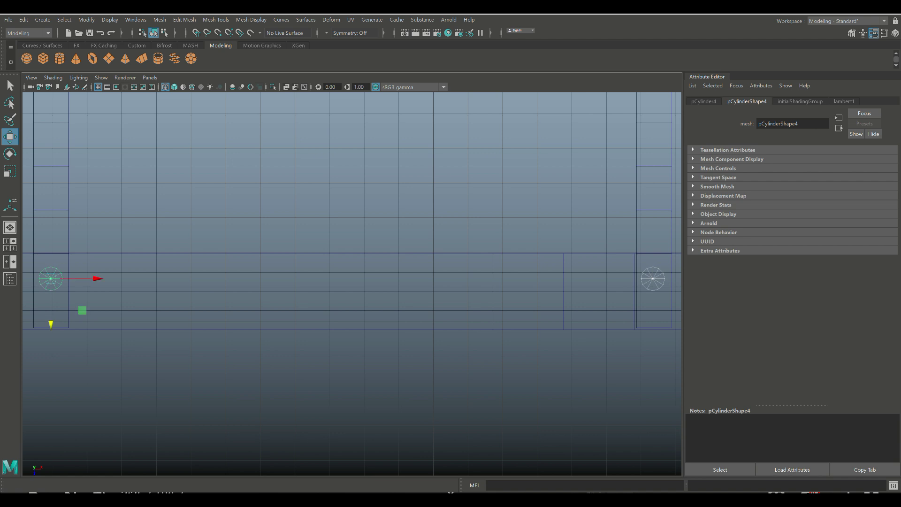
Step: Centre the posts over the runners in the front view: copied pair to about 6.131 in Z, original rear post to about 6.141
key(5)
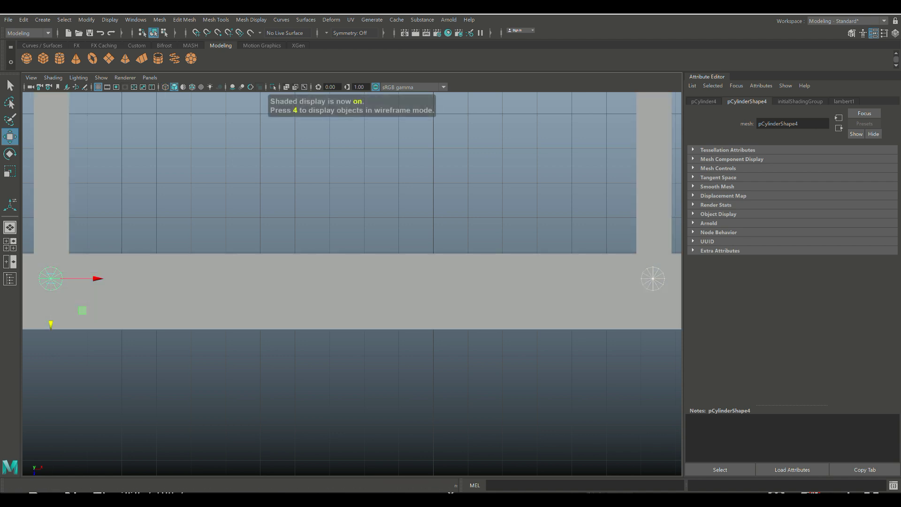
key(space)
key(space)
alt+drag(394, 262, 286, 255)
key(space)
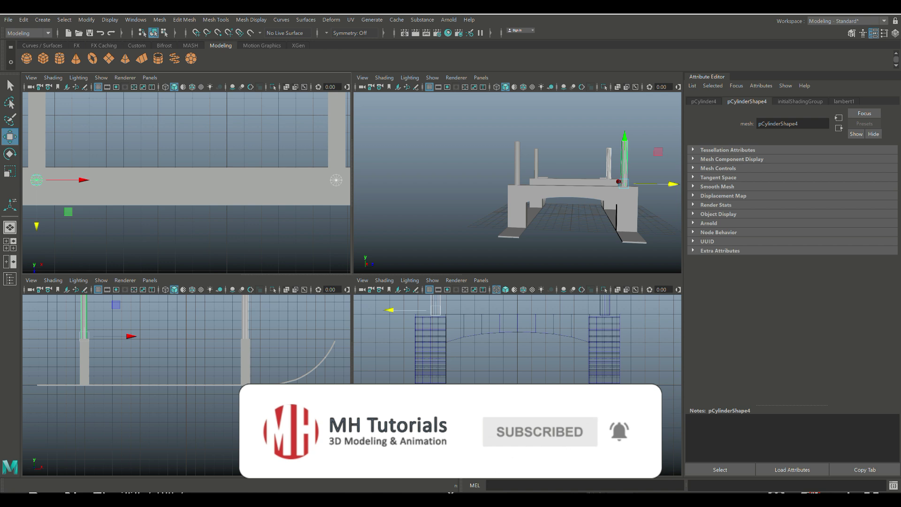
key(space)
alt+middle_drag(366, 225, 428, 362)
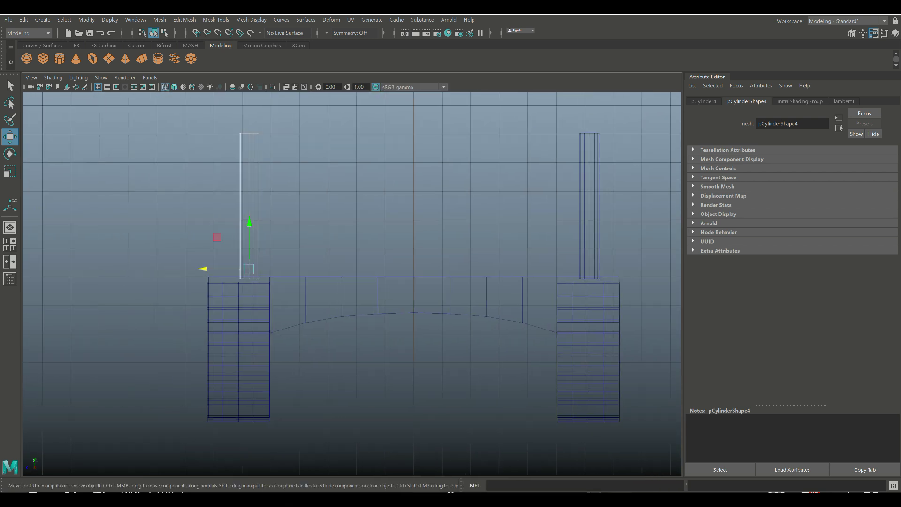
drag(203, 269, 193, 269)
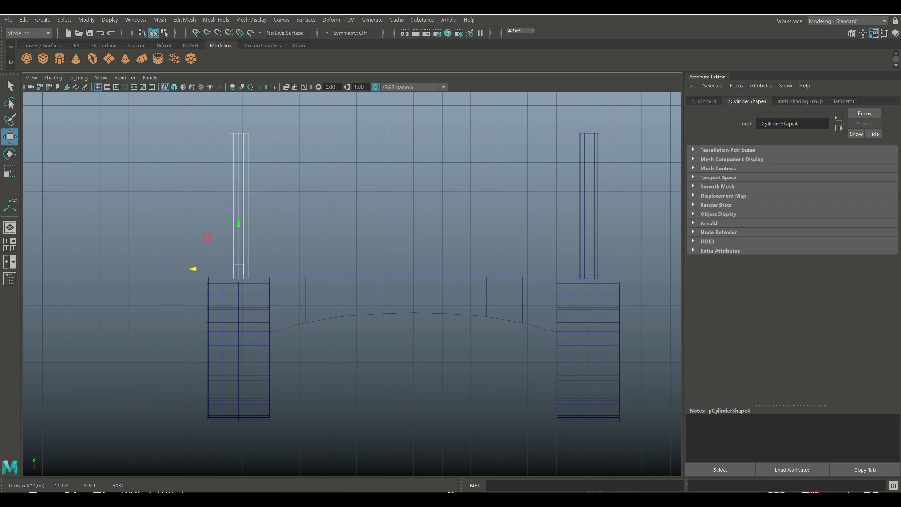
click(585, 234)
drag(543, 269, 543, 269)
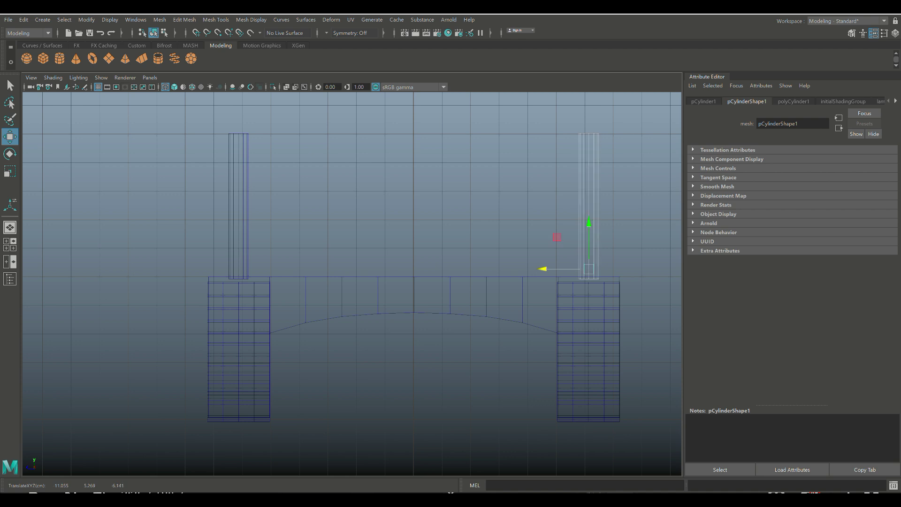
Step: Select all four posts, group them, and centre the group's pivot
click(10, 244)
key(space)
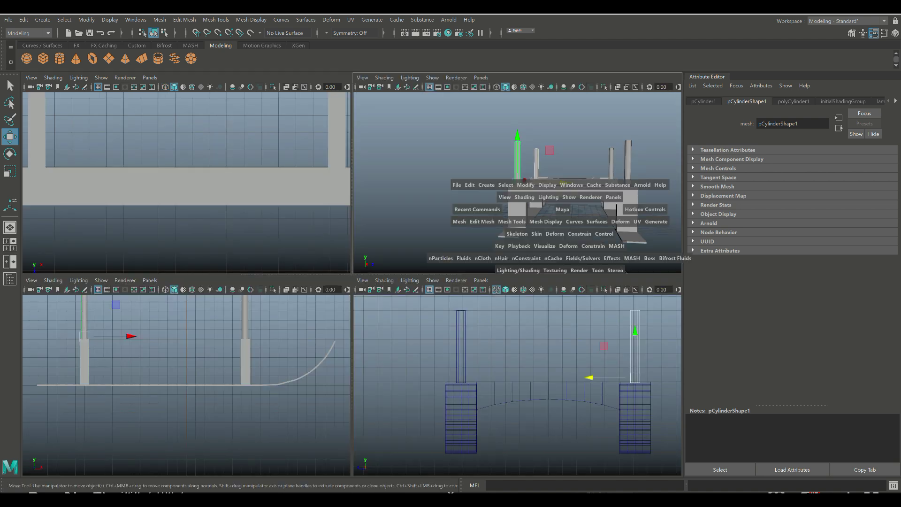
mouse_move(462, 253)
alt+mouse_down()
mouse_move(469, 286)
mouse_move(471, 254)
alt+mouse_up()
drag(262, 152, 642, 256)
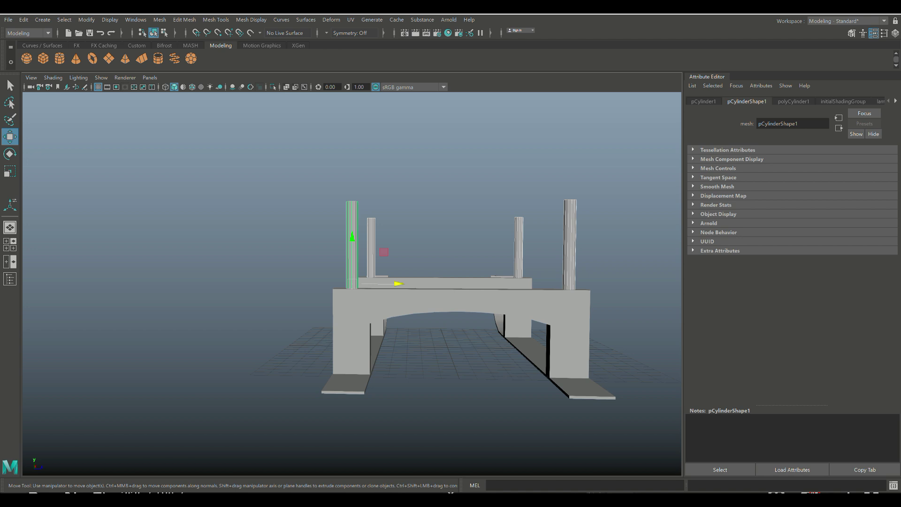
key(ctrl+g)
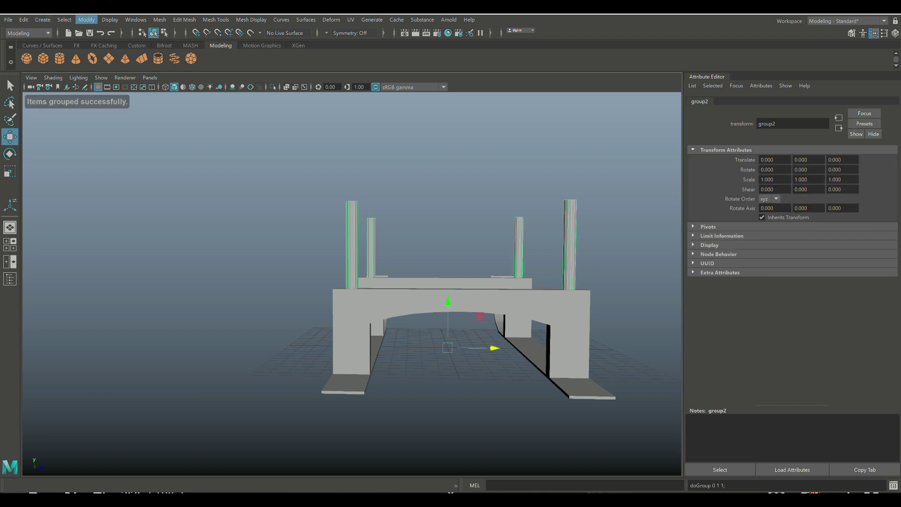
click(87, 19)
click(106, 88)
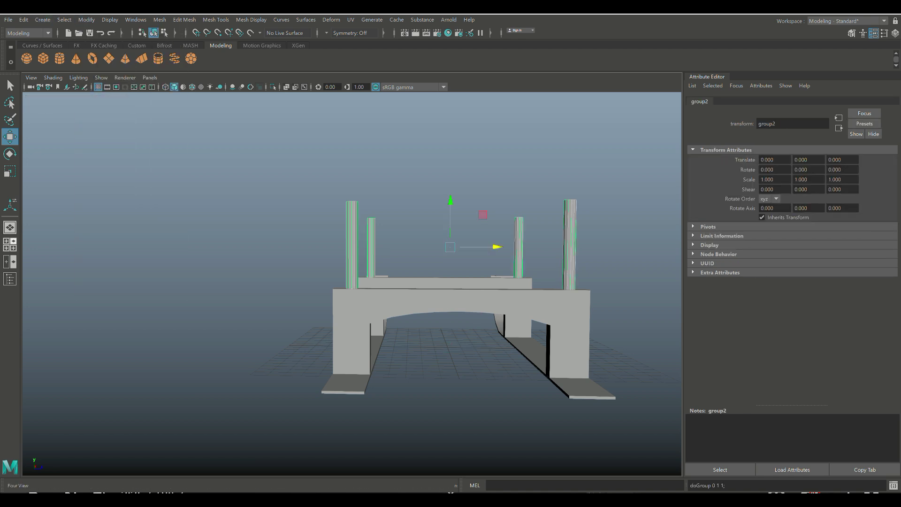
Step: Align the post group's centre with the grid origin in the top view, move it back to about 0.018 in X, and deselect it
click(9, 245)
key(space)
scroll(352, 284, down, 8)
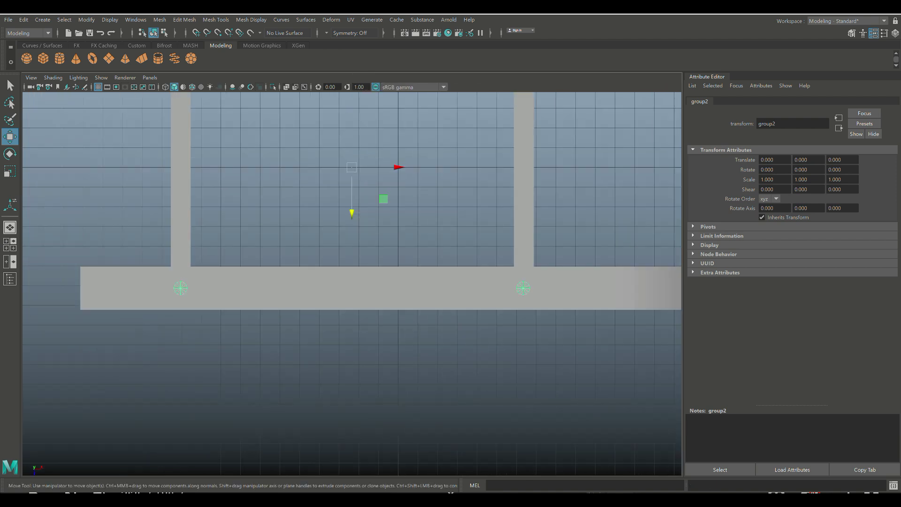
scroll(358, 284, down, 1)
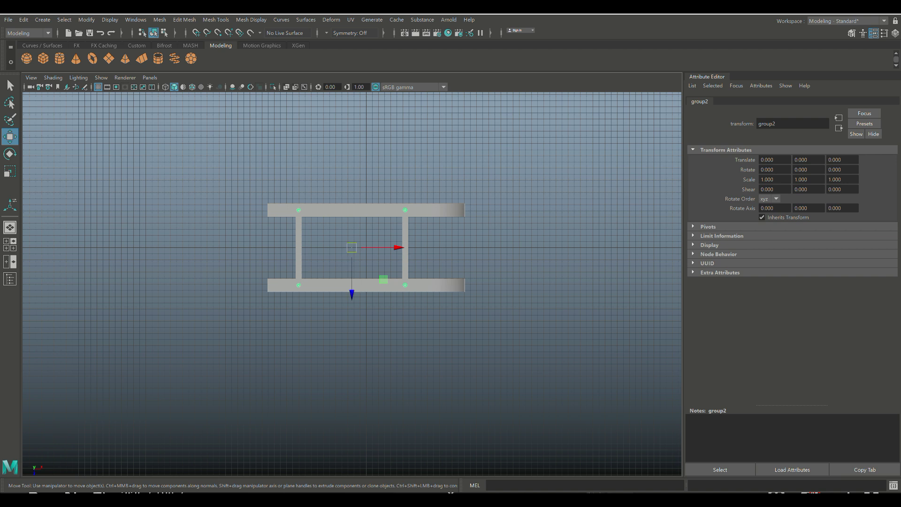
drag(352, 248, 360, 248)
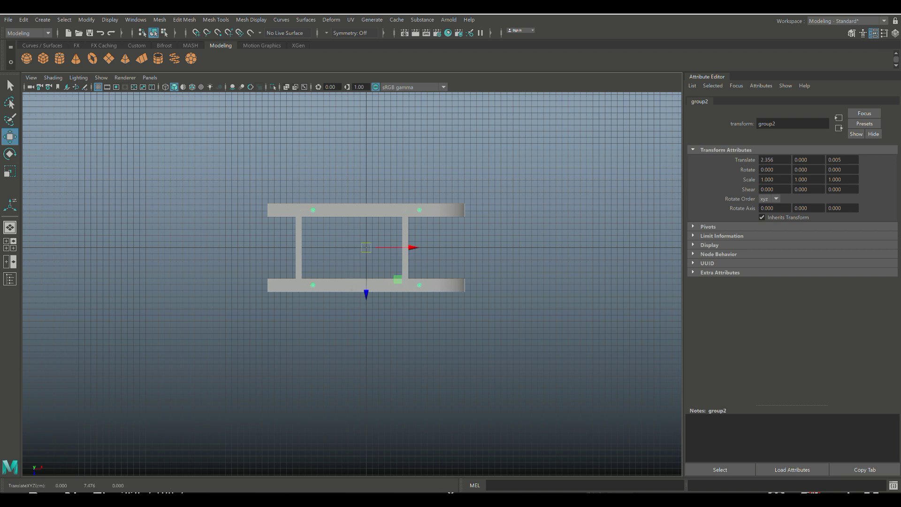
drag(412, 248, 398, 247)
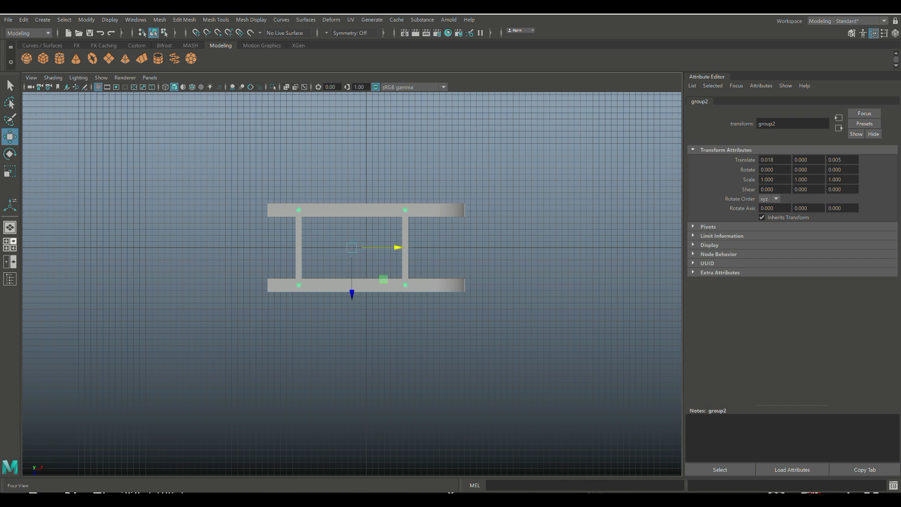
click(9, 244)
key(space)
key(alt+d)
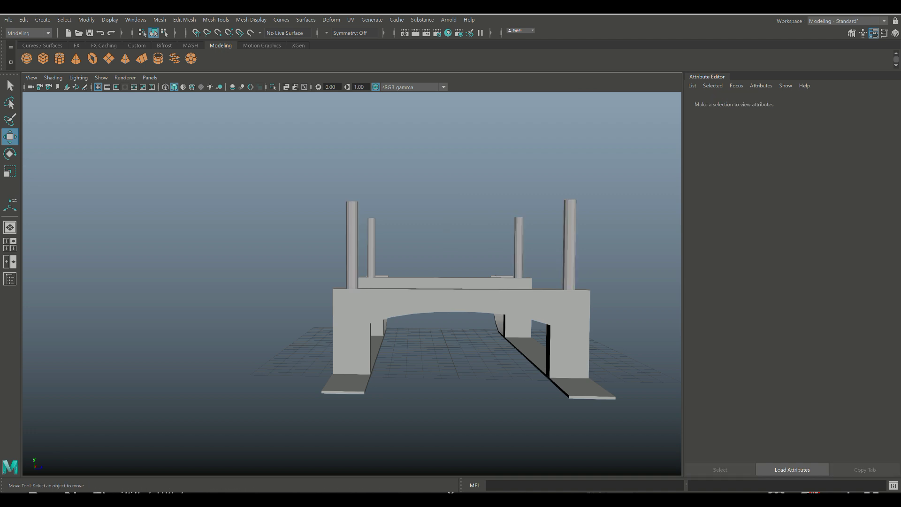
Step: Create a polygon cube and scale it into a flat plank of about 18.686 in X, 0.522 in Y and 3.745 in Z
scroll(352, 283, down, 4)
scroll(352, 284, down, 3)
alt+drag(353, 284, 405, 326)
alt+drag(383, 281, 384, 288)
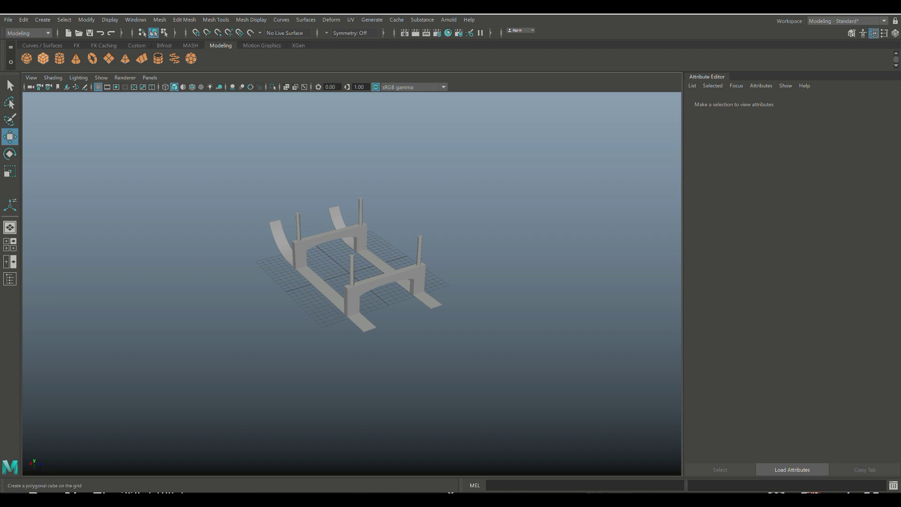
click(43, 59)
key(r)
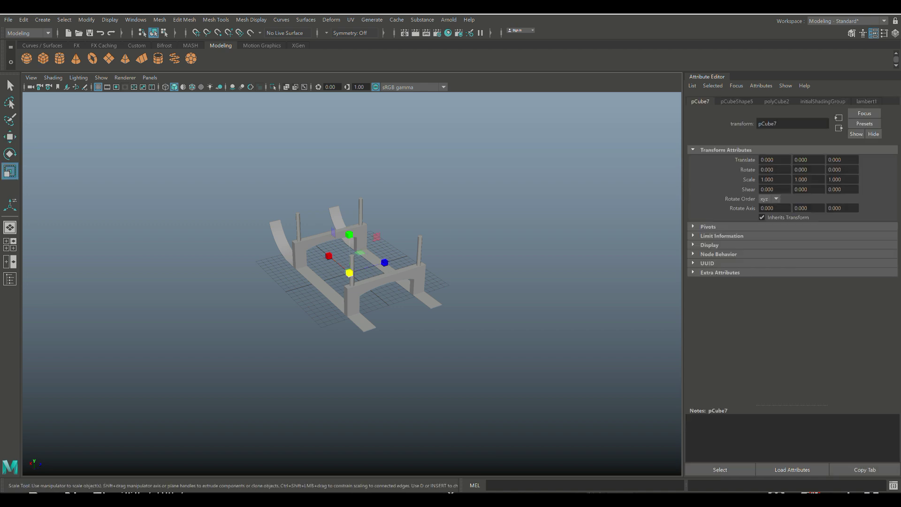
drag(329, 256, 268, 206)
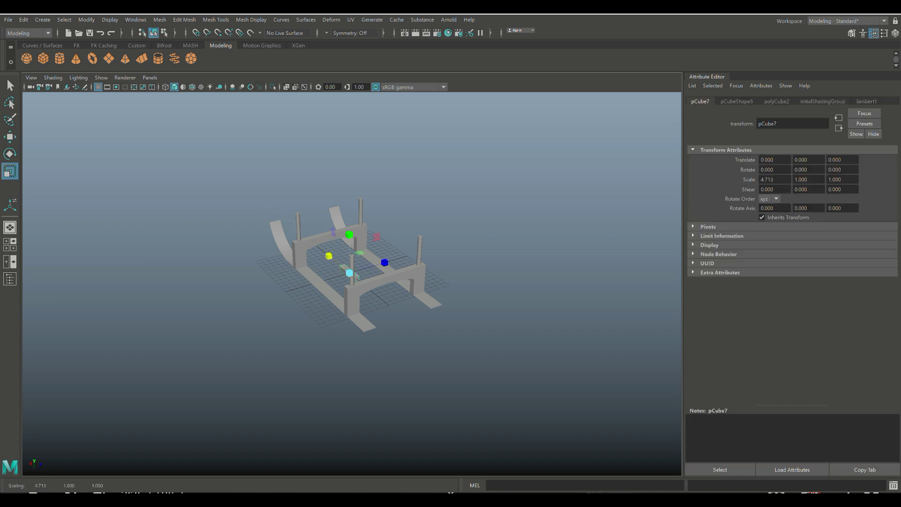
drag(329, 256, 267, 205)
drag(385, 262, 413, 254)
Step: Raise the plank to about 6.318 in Y above the supports and show it in the top view
drag(349, 234, 349, 196)
key(w)
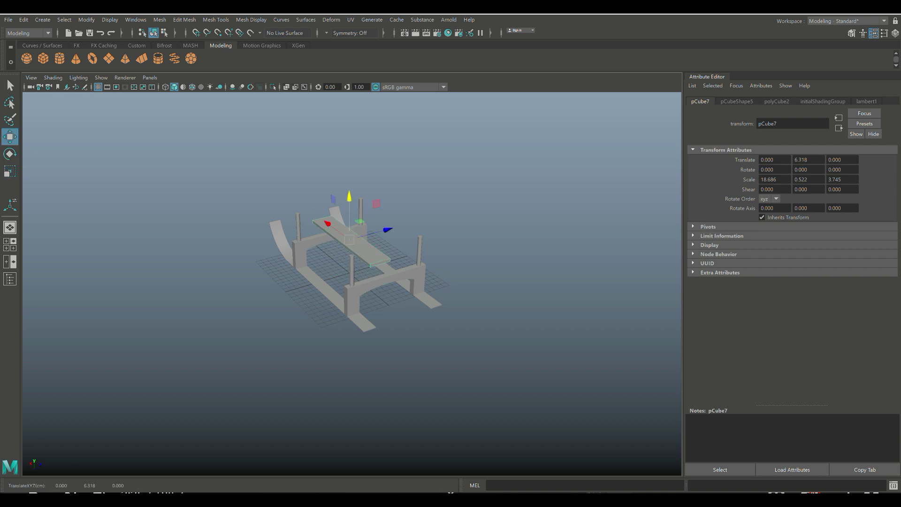
click(9, 244)
key(space)
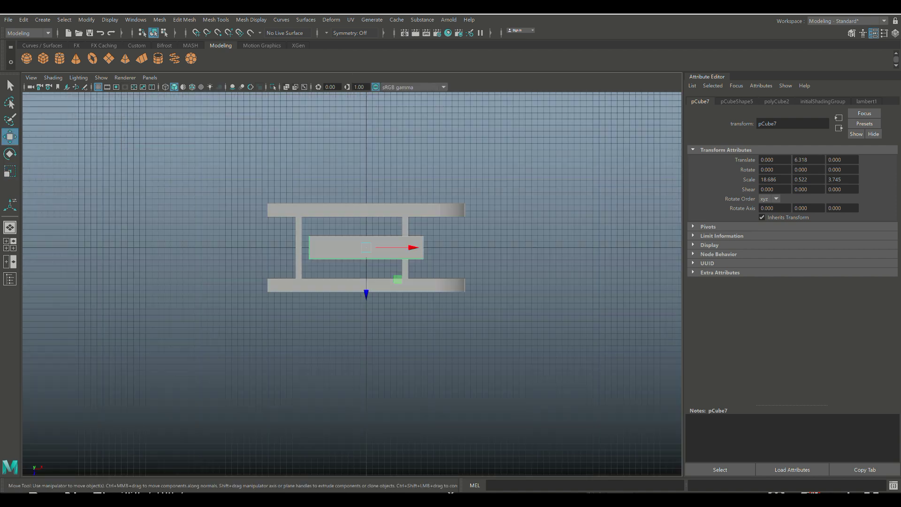
scroll(352, 284, up, 1)
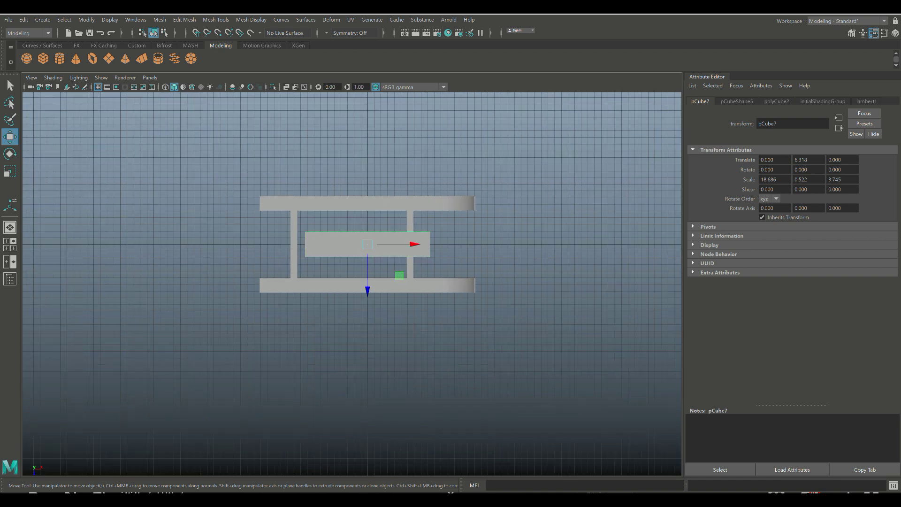
scroll(352, 285, up, 2)
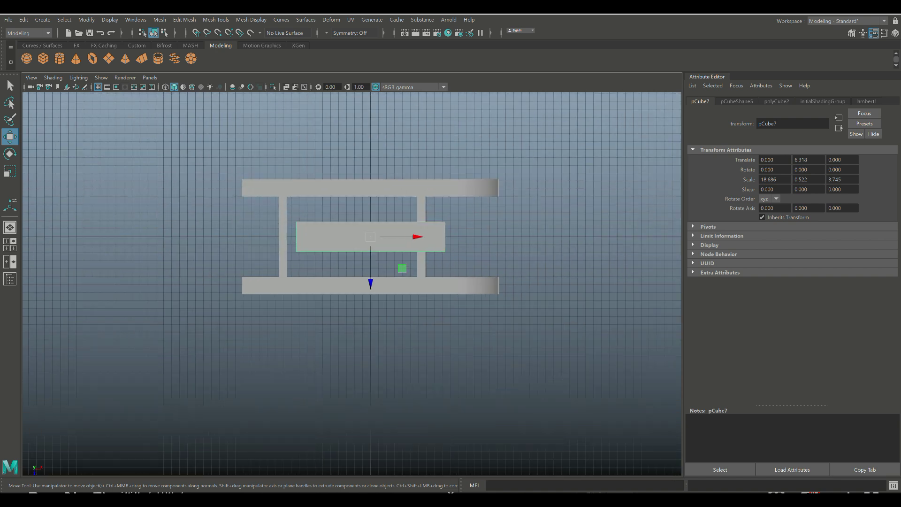
Step: Narrow the plank to about 2.393 in Z and extend its end vertices, the front to about 14.951 in X and the back to the runners' rear ends
key(r)
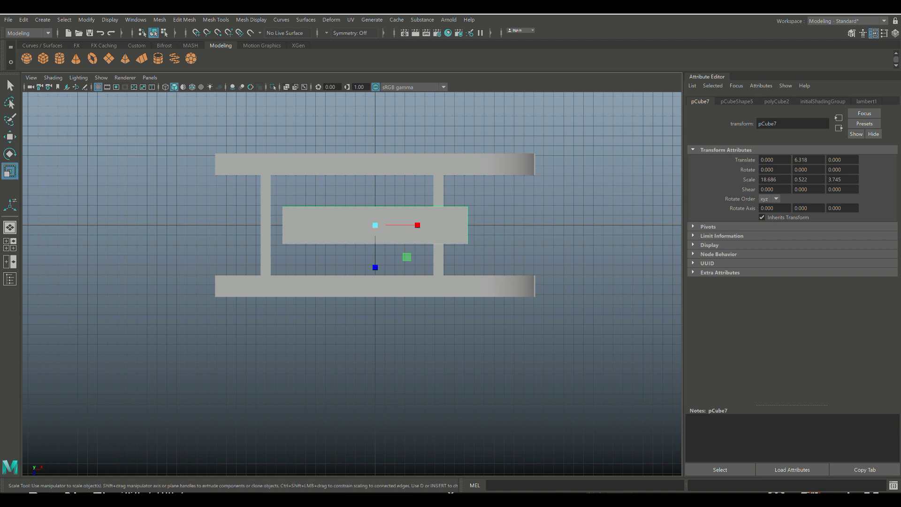
drag(375, 266, 375, 252)
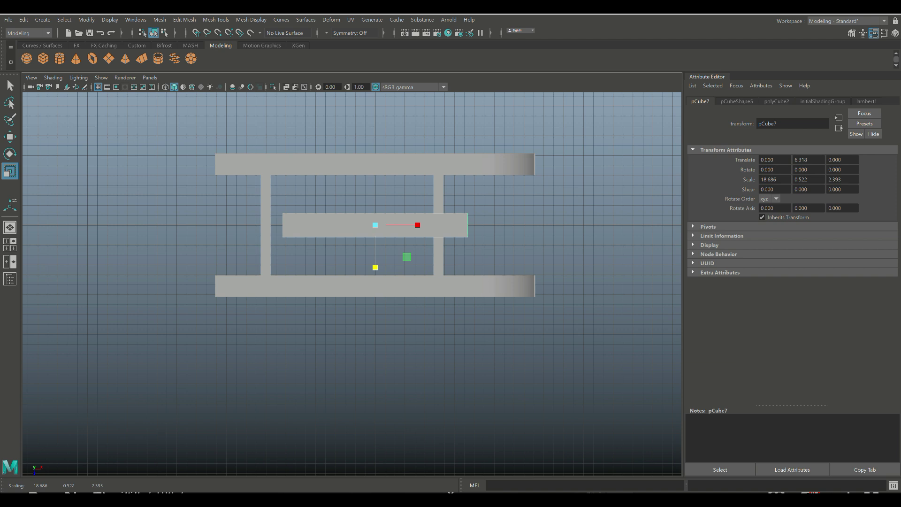
right_drag(455, 224, 407, 223)
drag(452, 201, 565, 225)
key(w)
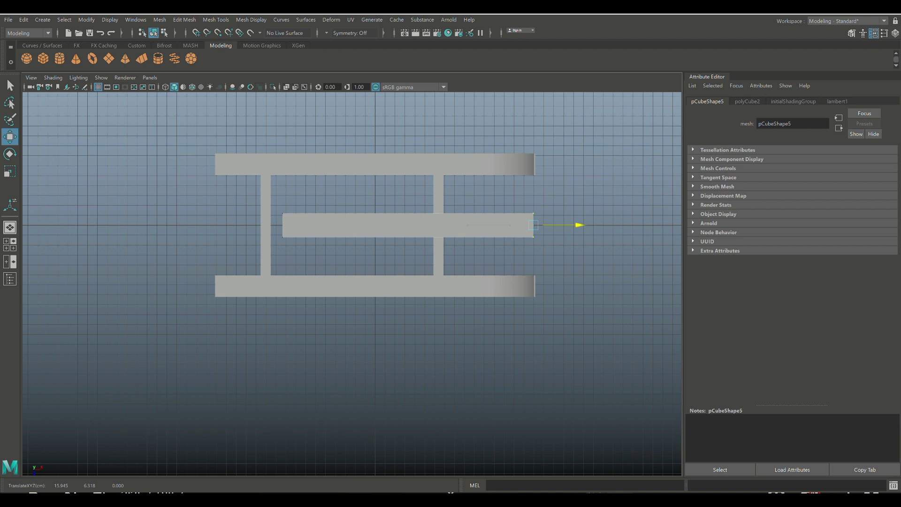
drag(565, 226, 555, 225)
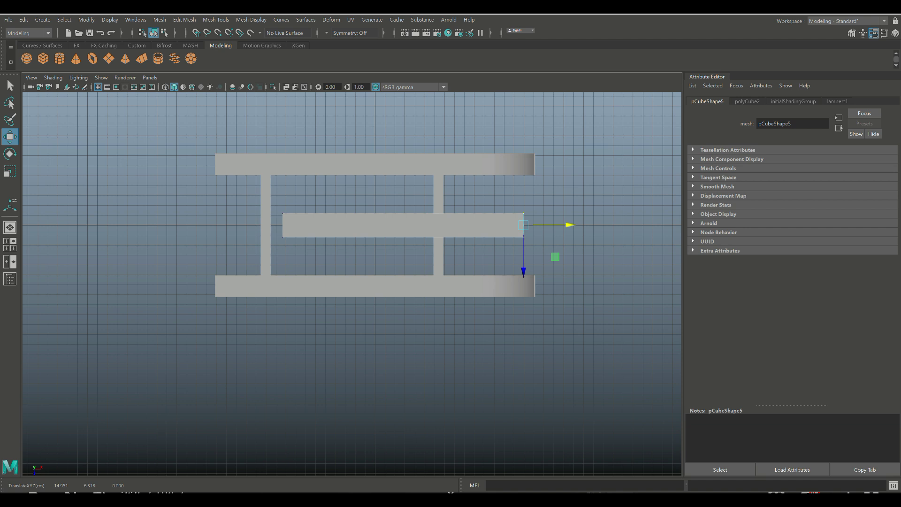
drag(292, 208, 276, 257)
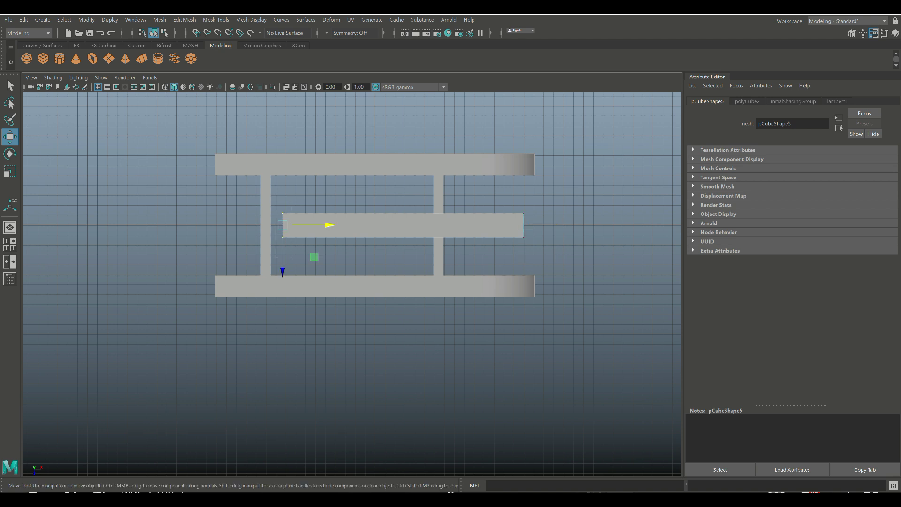
drag(324, 225, 256, 225)
key(alt+d)
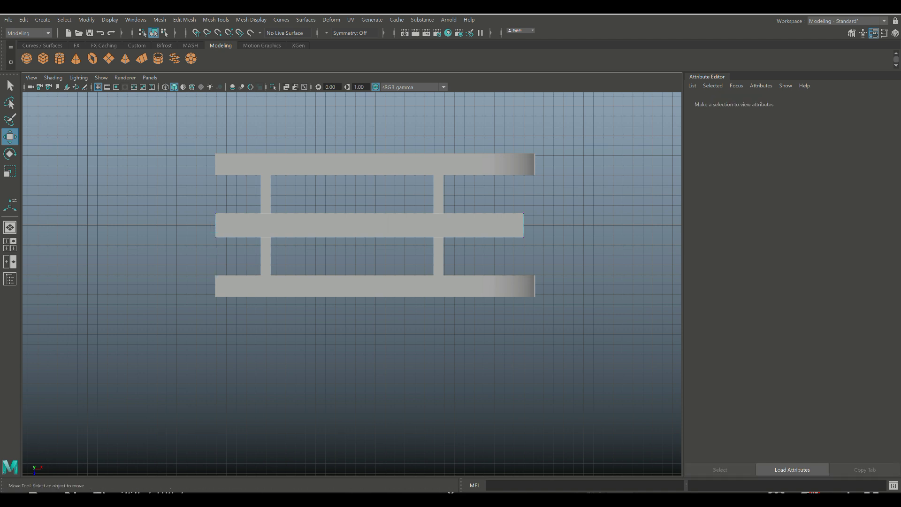
Step: Insert three evenly spaced lengthwise edge loops in the plank, using the multiple edge loops option, and return to object mode
right_drag(516, 225, 563, 210)
click(215, 20)
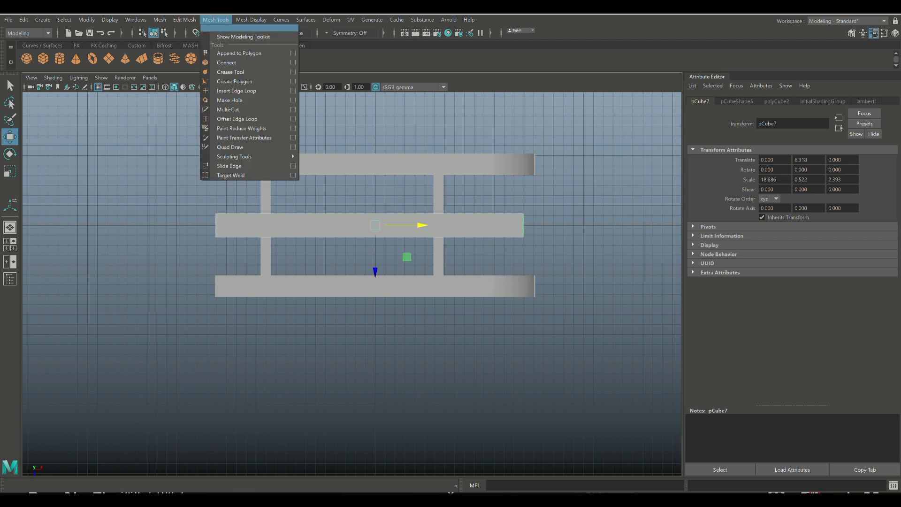
click(293, 90)
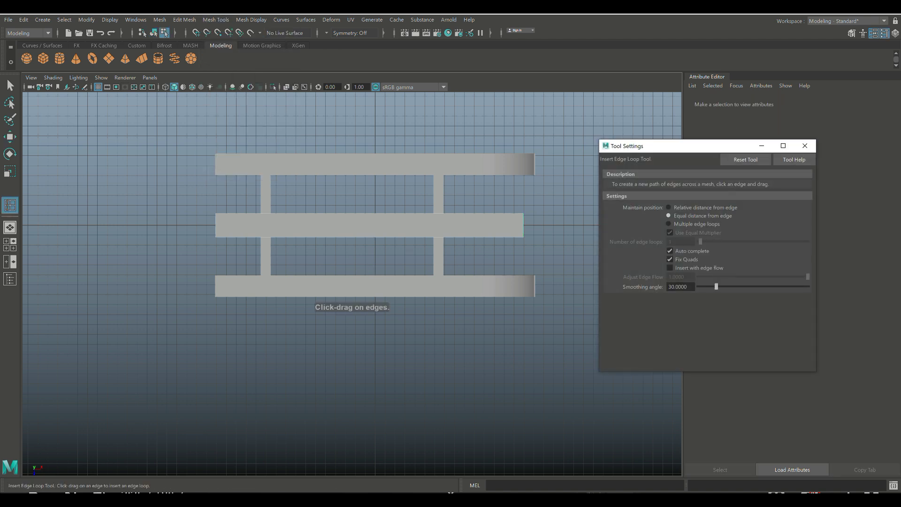
double_click(673, 241)
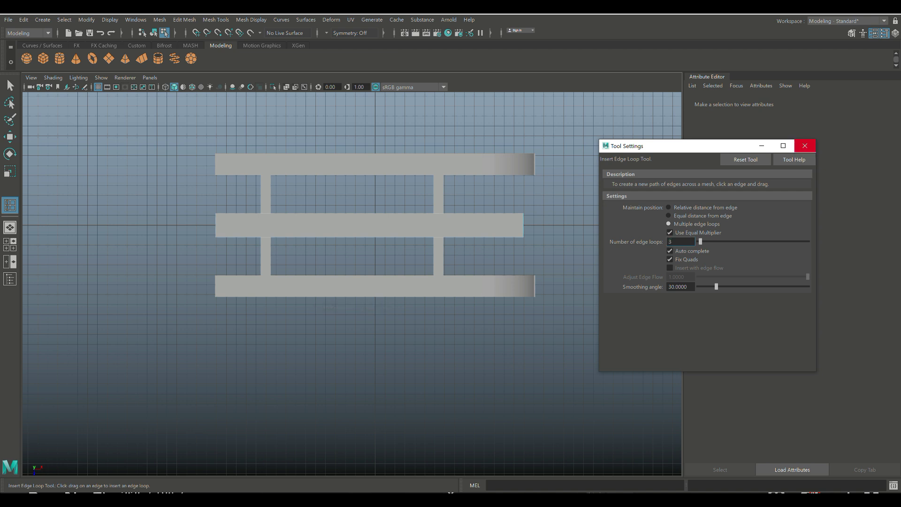
click(804, 146)
click(523, 225)
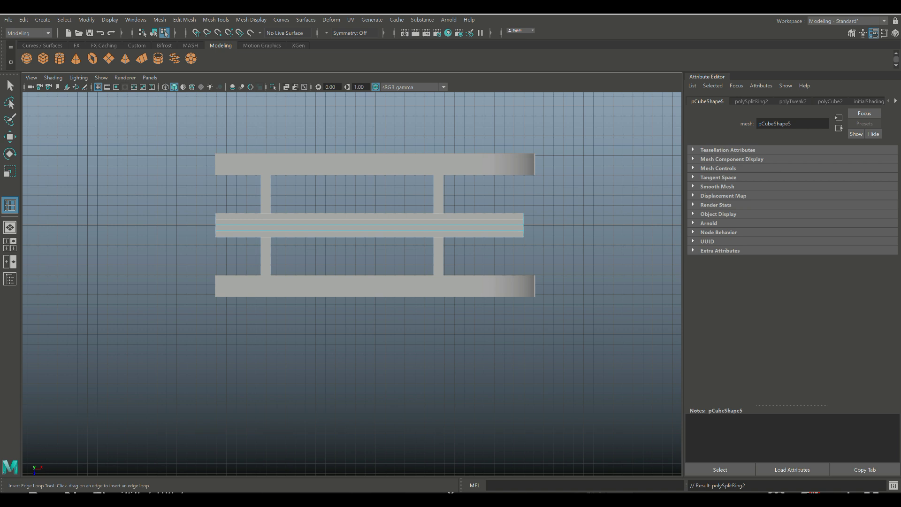
key(q)
right_drag(524, 221, 561, 204)
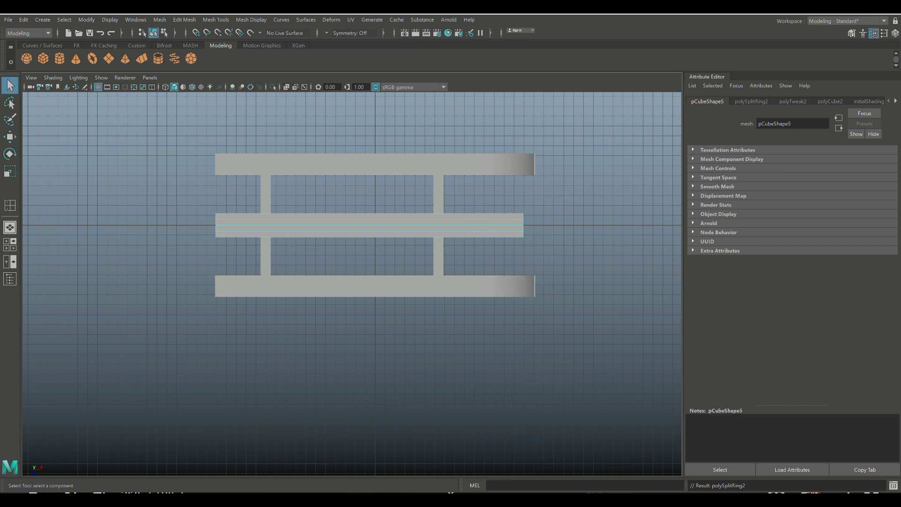
Step: Duplicate the plank three times, spacing the copies about 2.839 apart in the negative Z direction
key(ctrl+d)
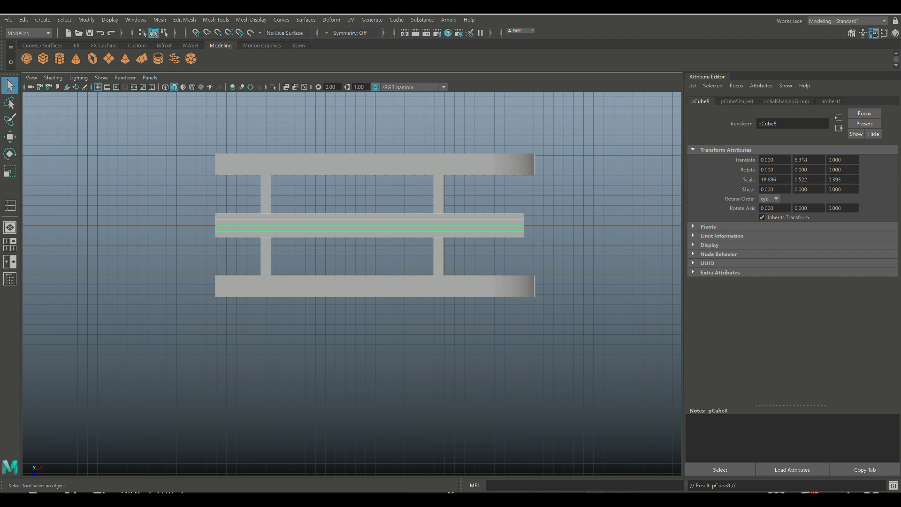
key(w)
drag(375, 270, 375, 243)
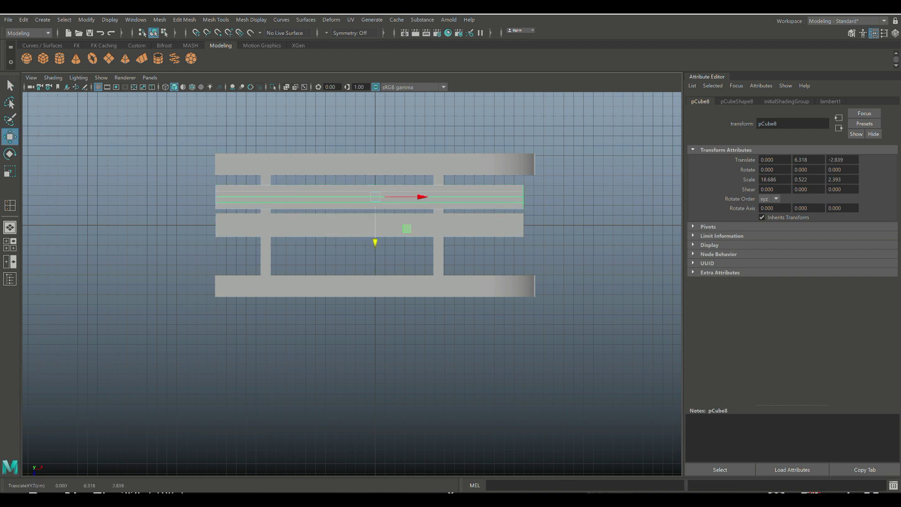
key(shift+d)
key(shift+d)
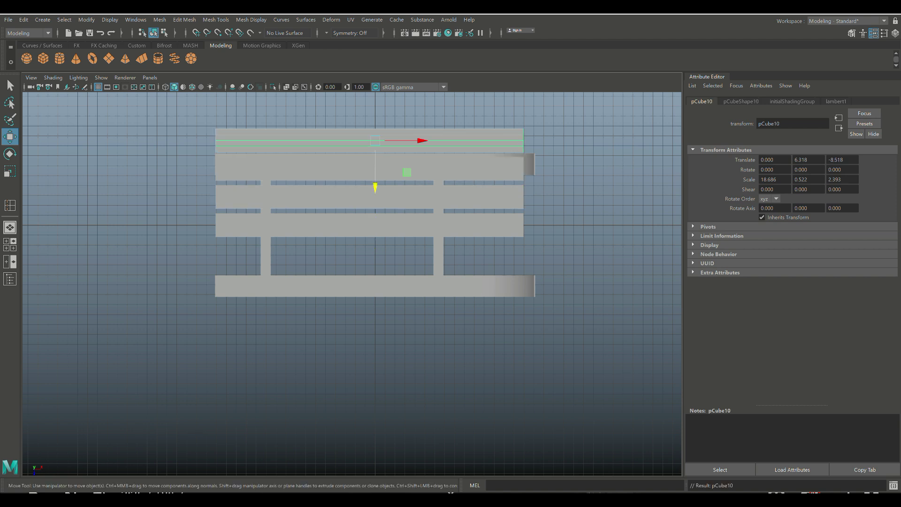
Step: Select all four planks and group them
shift+click(329, 169)
shift+click(328, 197)
shift+click(329, 225)
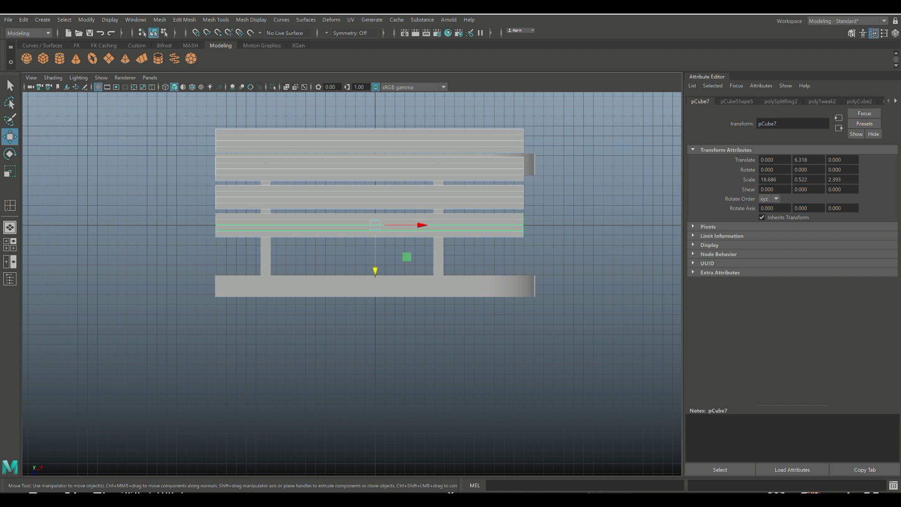
key(ctrl+g)
Step: Centre the plank group's pivot and snap the group to the grid origin in the top view
click(86, 20)
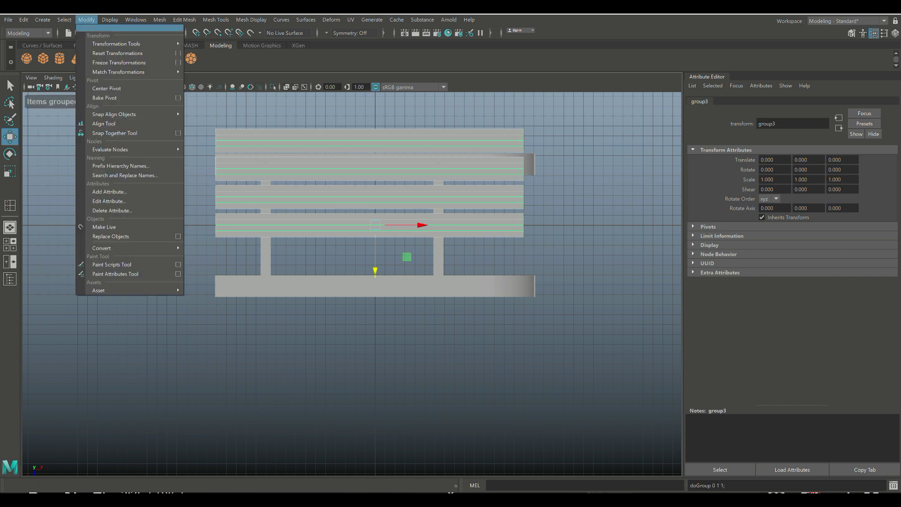
click(107, 88)
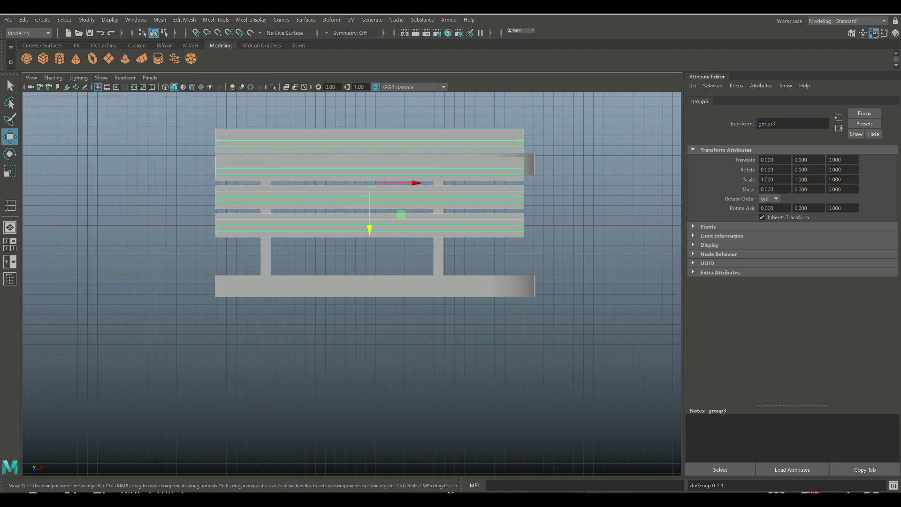
key(x)
drag(369, 183, 375, 225)
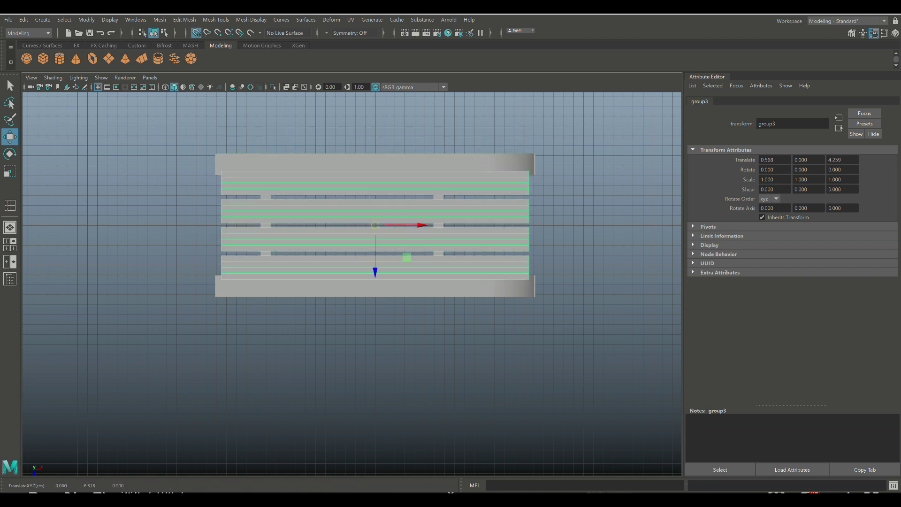
Step: Thin the plank group to a Y scale of about 0.627 and lower it to about -1.195 in Y, close to the supports
click(10, 244)
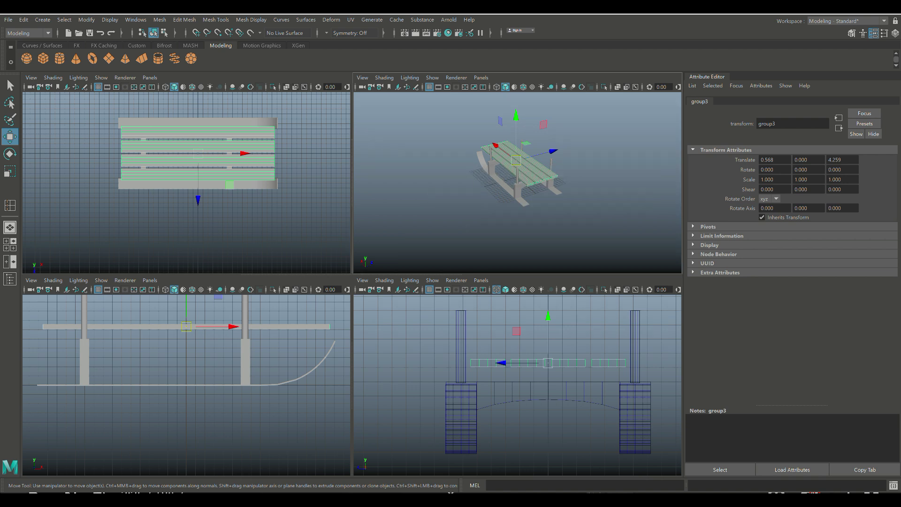
key(space)
alt+drag(329, 244, 444, 290)
alt+drag(448, 235, 451, 295)
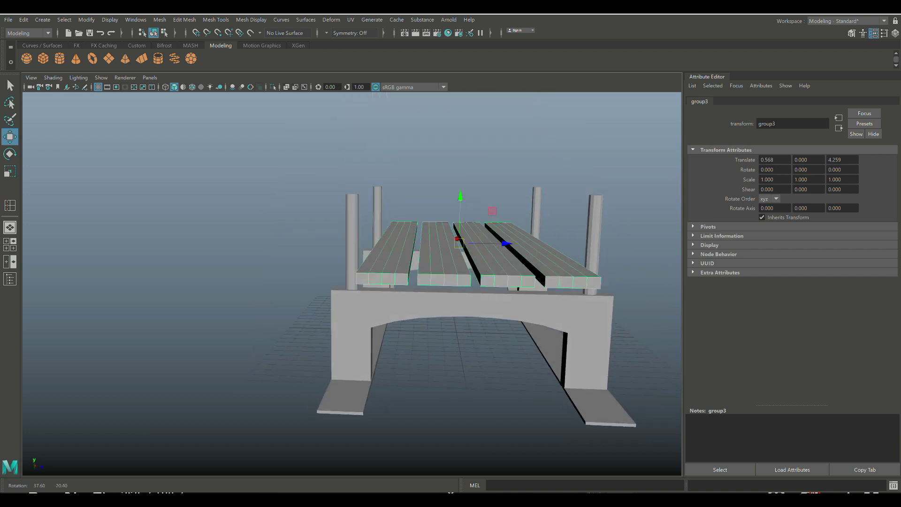
key(r)
drag(461, 199, 526, 190)
key(w)
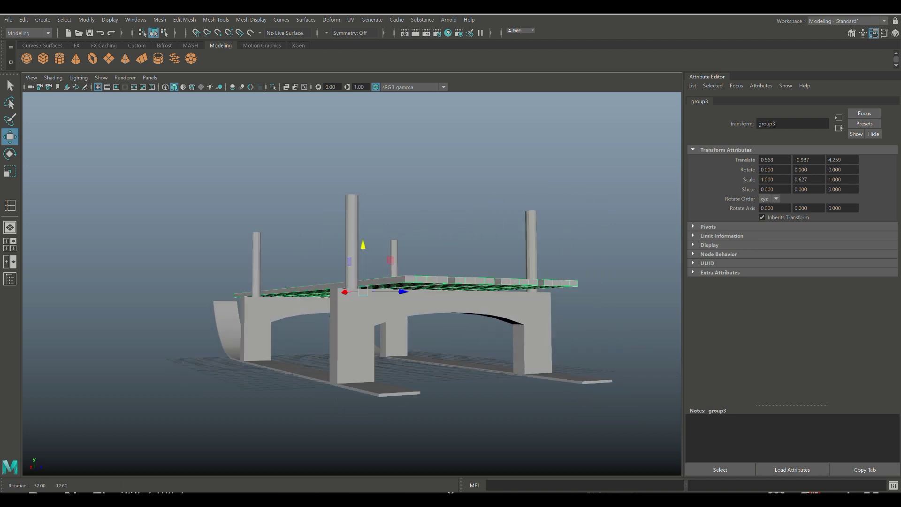
drag(363, 245, 363, 251)
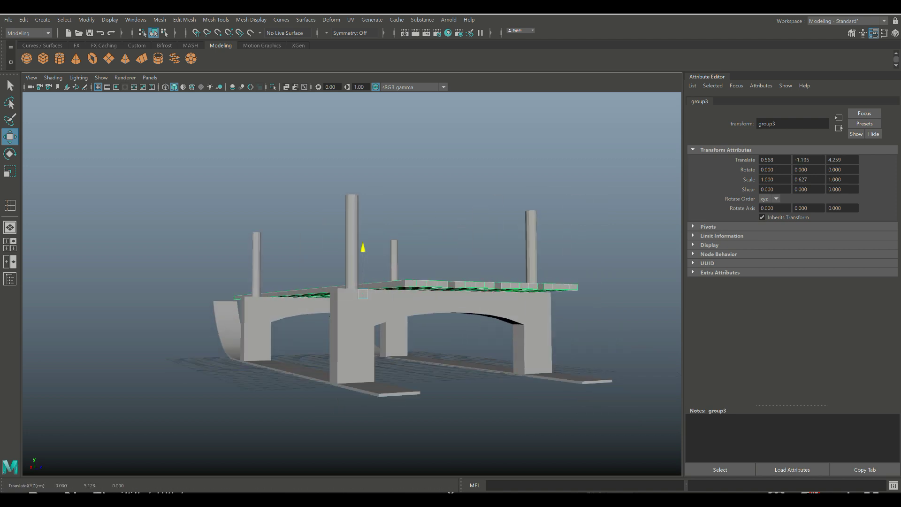
click(451, 207)
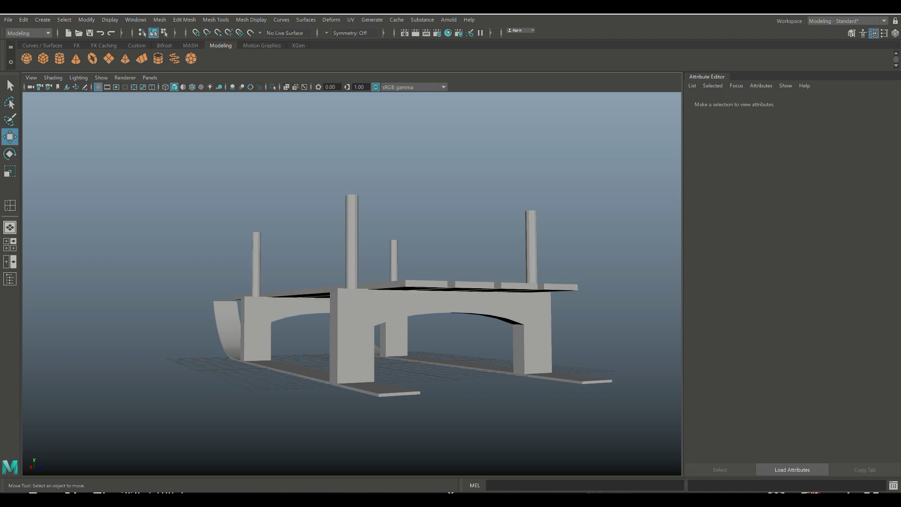
Step: Select the two posts on the negative Z side and move them inward to about -5.868 in Z
scroll(450, 207, down, 4)
alt+drag(423, 211, 484, 301)
alt+drag(329, 301, 458, 237)
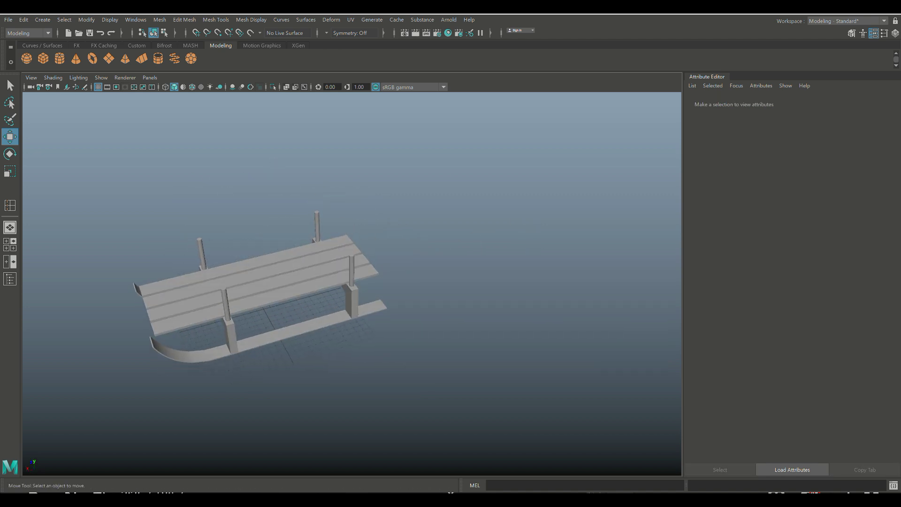
alt+middle_drag(305, 272, 460, 254)
alt+drag(356, 253, 522, 237)
scroll(366, 235, up, 3)
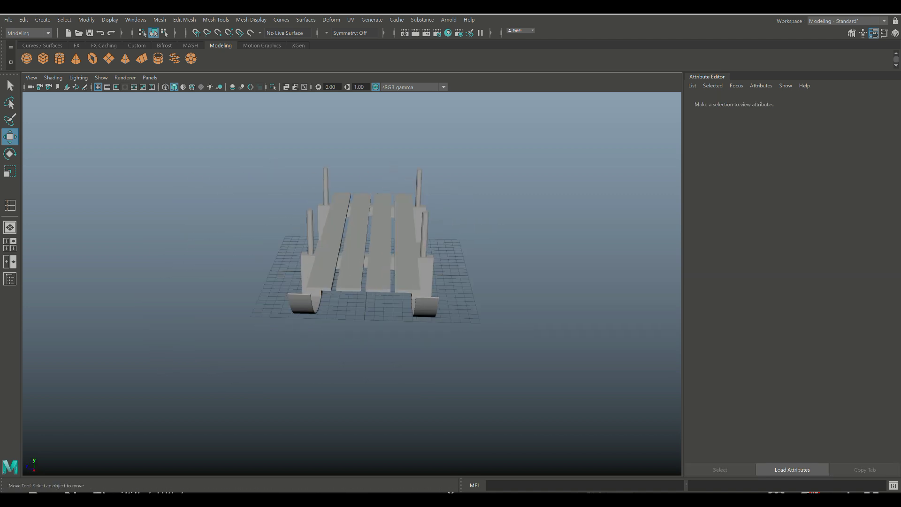
alt+middle_drag(366, 234, 363, 293)
alt+drag(364, 262, 380, 300)
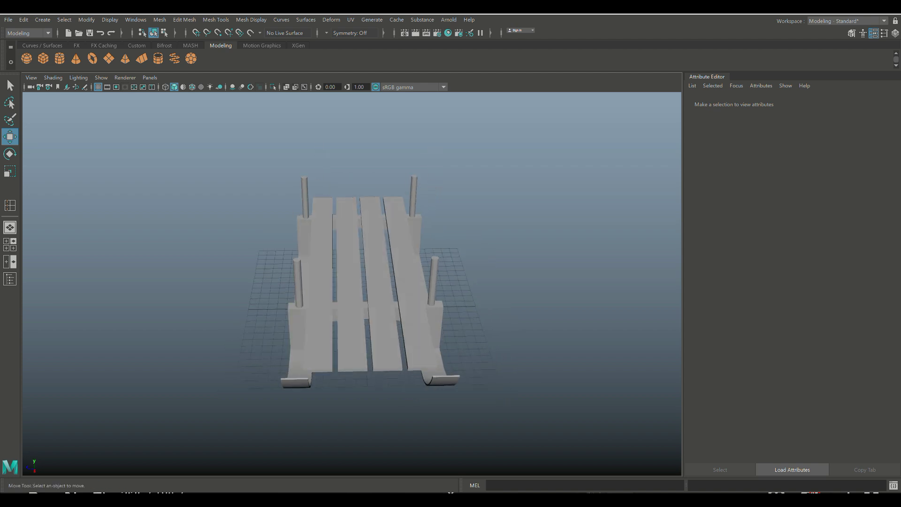
click(435, 280)
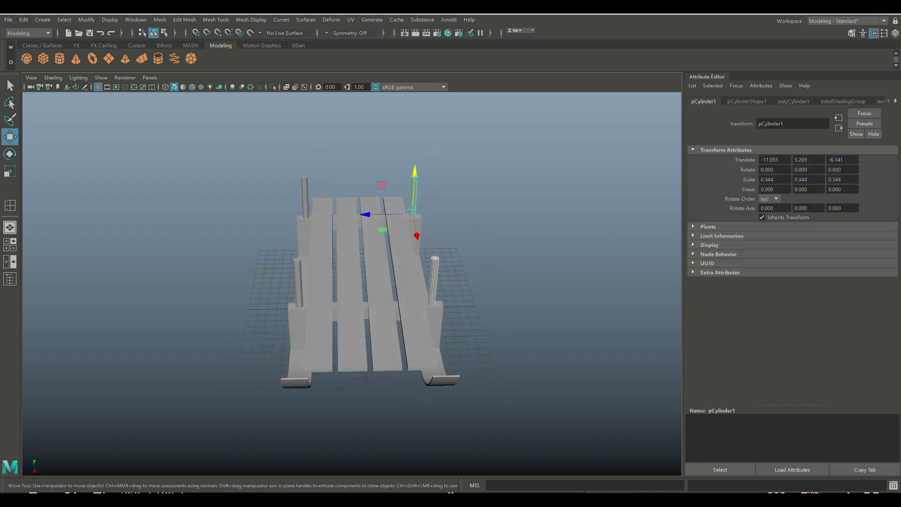
drag(367, 214, 364, 214)
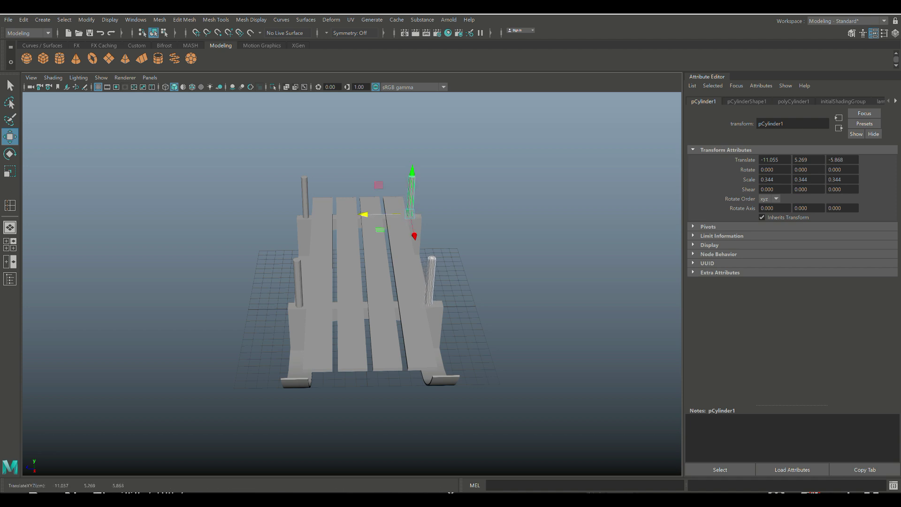
Step: Move the posts on the positive Z side slightly inward along Z and deselect them
click(306, 202)
key(Caps_Lock)
click(299, 284)
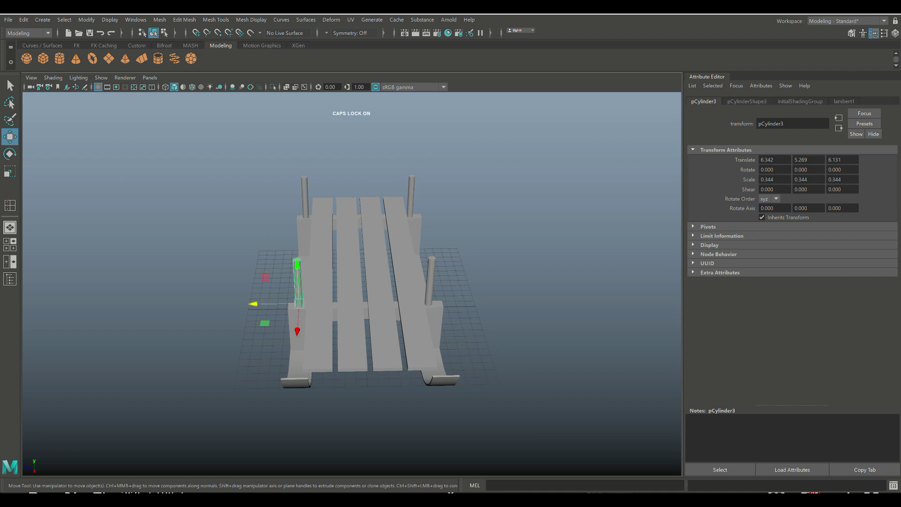
drag(253, 303, 624, 305)
click(225, 303)
Step: Create a polygon cube ahead of the sled at about 21.915 in X and scale it into a crossbar about 1.712 in X and 16.388 in Z
scroll(352, 284, down, 6)
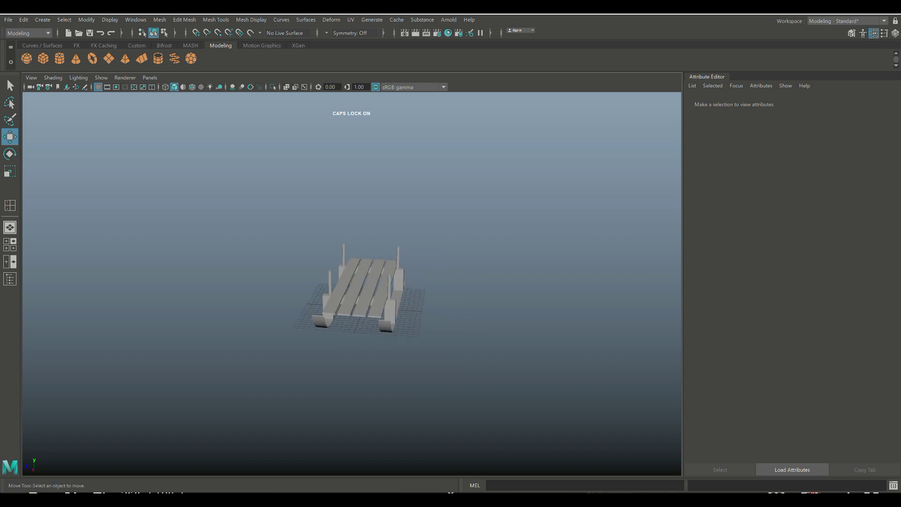
click(43, 58)
alt+drag(404, 265, 249, 301)
drag(341, 318, 236, 304)
key(r)
drag(290, 280, 302, 235)
drag(290, 280, 302, 247)
drag(239, 304, 209, 304)
drag(290, 282, 295, 268)
Step: In the top view, move the crossbar back to about 16.213 in X over the runner tips and scale it to about 16.115 in Z
click(10, 245)
key(space)
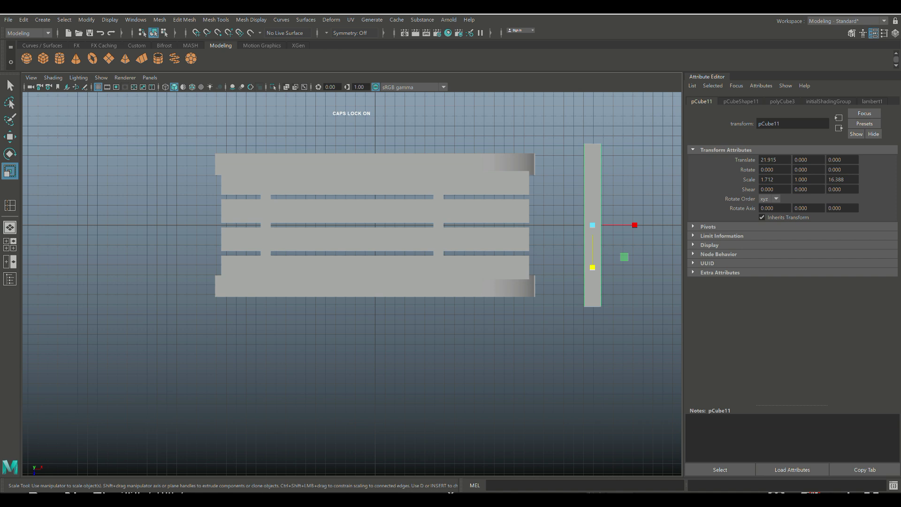
key(w)
drag(636, 225, 580, 225)
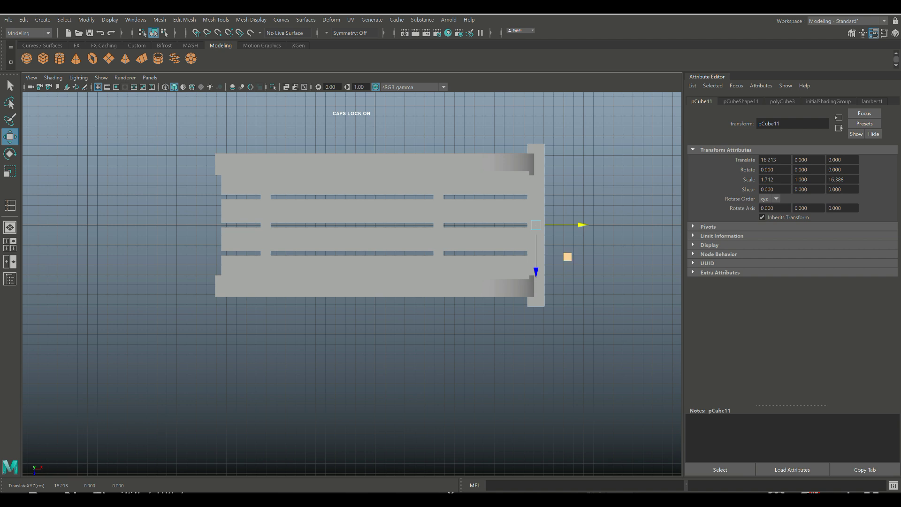
key(r)
drag(536, 268, 536, 267)
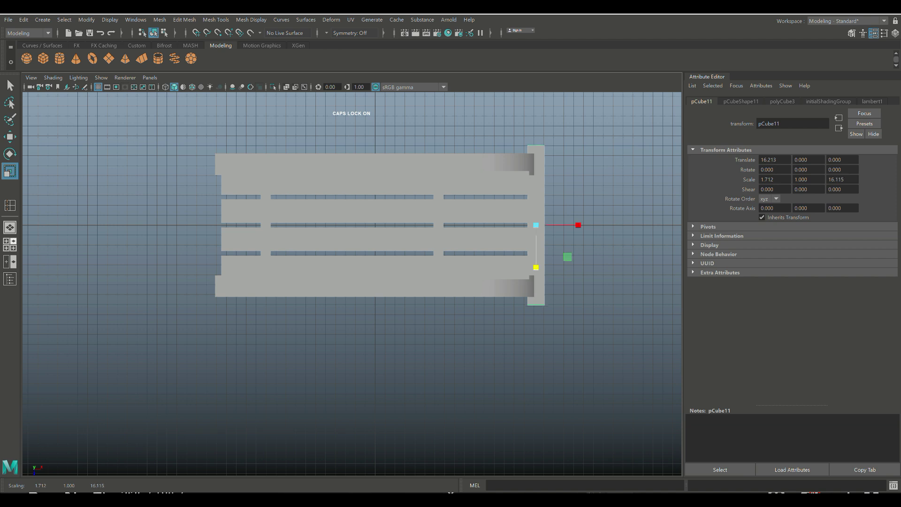
Step: Raise the crossbar onto the upturned runner tips, placing it at about 16.012 in X and 5.188 in Y
click(10, 244)
key(space)
key(f)
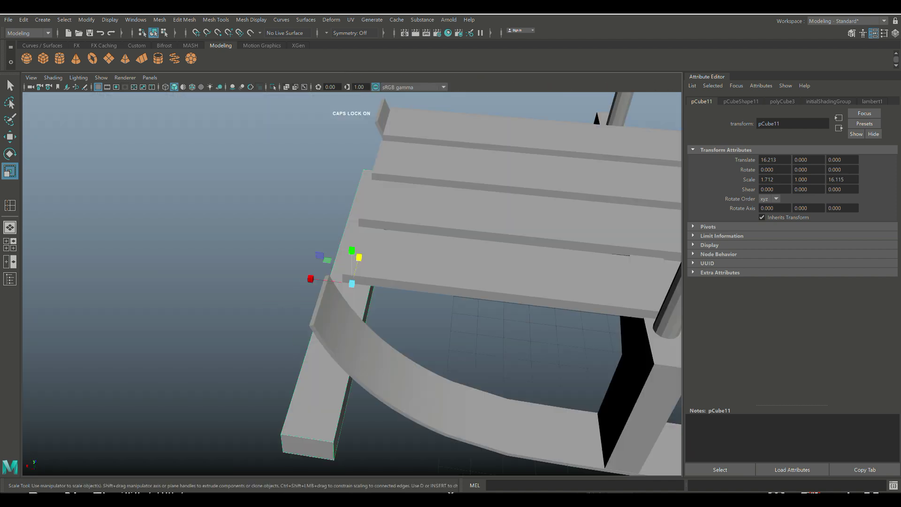
scroll(352, 284, down, 2)
scroll(352, 284, down, 3)
alt+drag(353, 284, 427, 263)
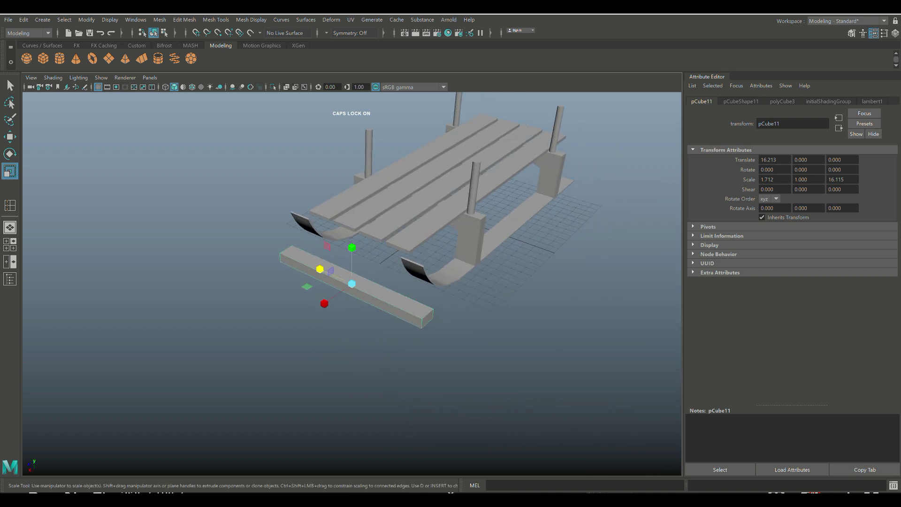
key(w)
drag(352, 245, 234, 145)
scroll(352, 194, up, 4)
alt+middle_drag(235, 145, 256, 214)
alt+drag(256, 214, 296, 197)
drag(374, 188, 376, 211)
drag(327, 228, 339, 181)
drag(336, 224, 332, 251)
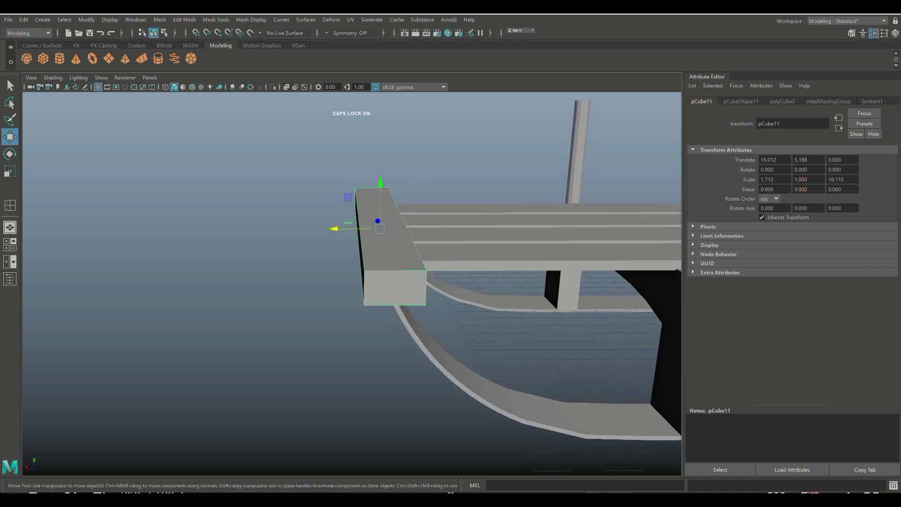
Step: Select all four deck planks and combine them into a single mesh
key(space)
key(space)
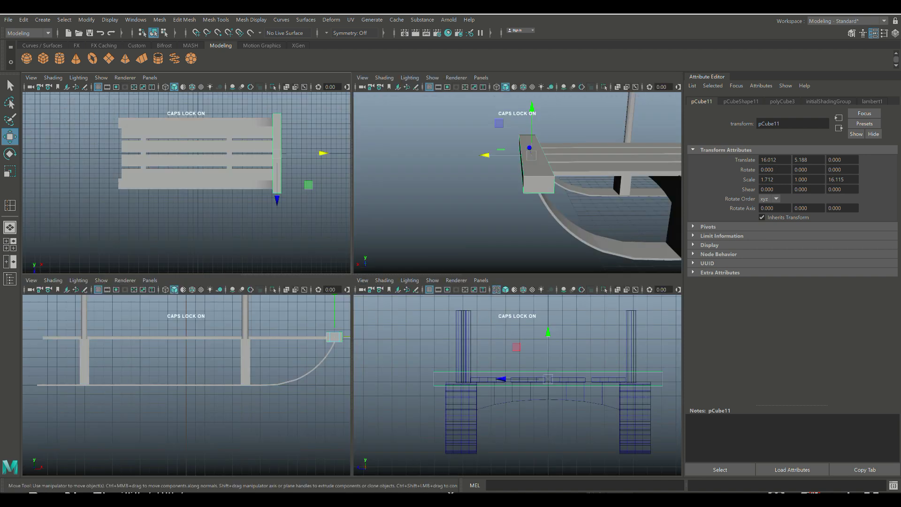
click(10, 245)
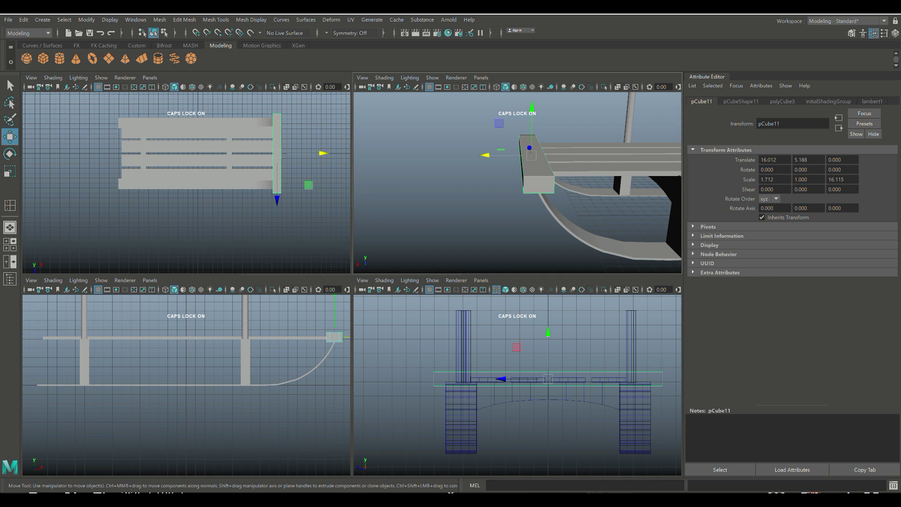
key(space)
scroll(352, 283, down, 6)
click(536, 274)
alt+drag(535, 275, 535, 301)
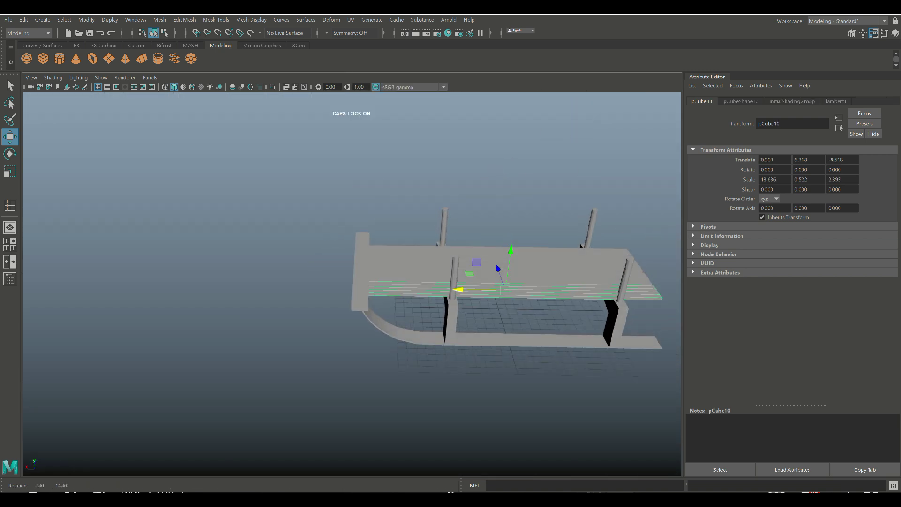
shift+click(536, 277)
shift+click(535, 263)
shift+click(535, 253)
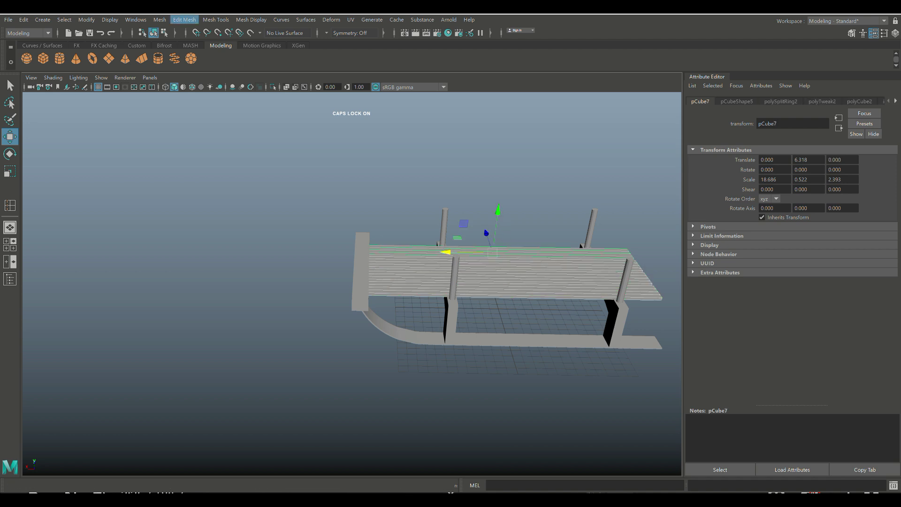
click(160, 20)
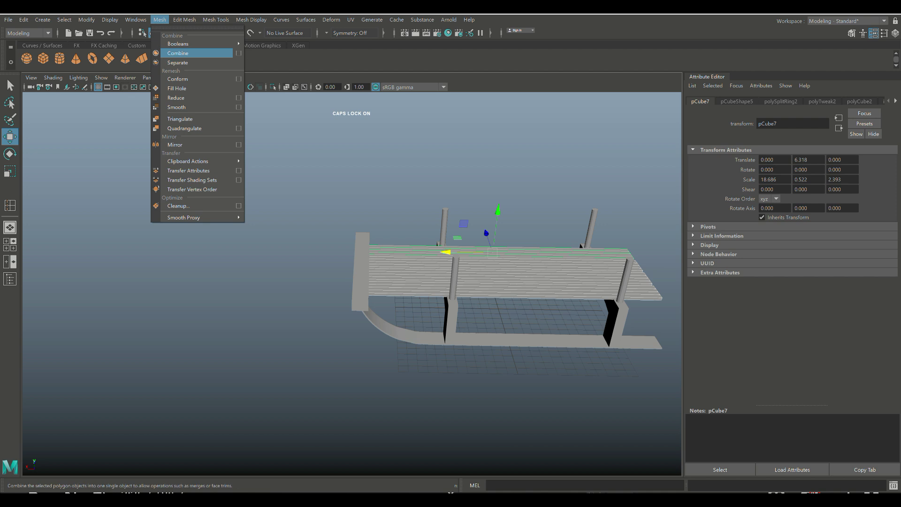
click(177, 53)
Step: In the wireframe top view, select the vertices at the deck's front end and move them back to the crossbar's rear edge
click(10, 244)
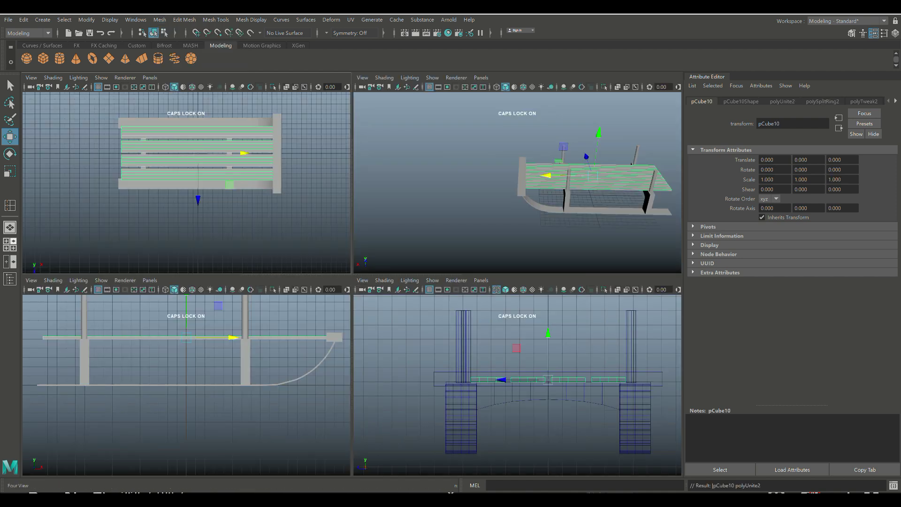
key(space)
key(4)
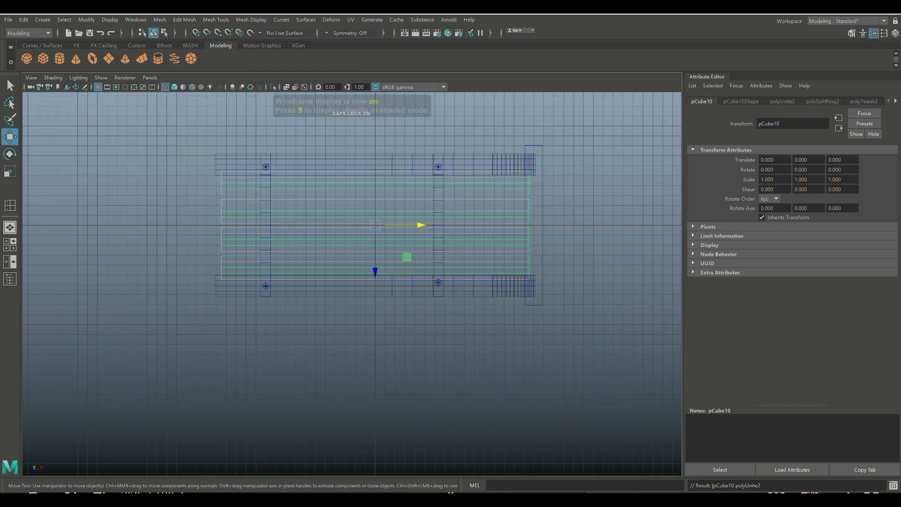
right_drag(503, 203, 456, 203)
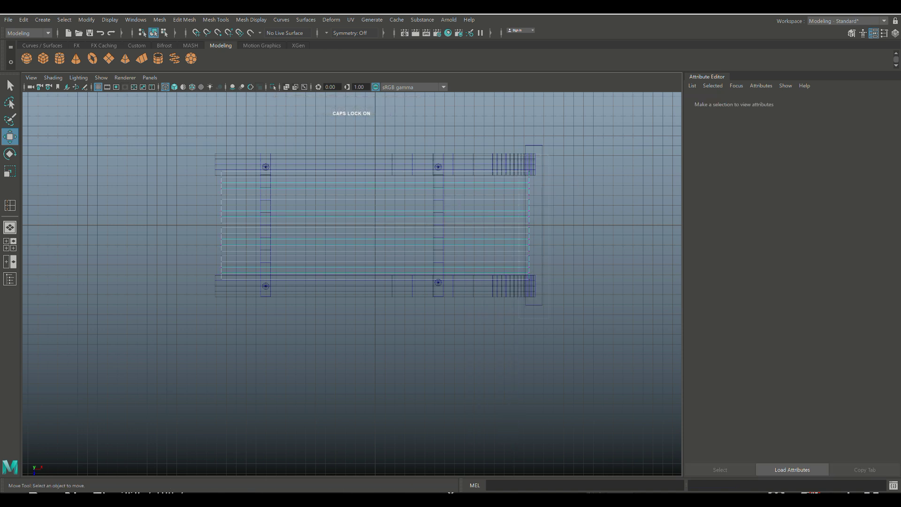
drag(548, 155, 519, 318)
drag(563, 224, 558, 224)
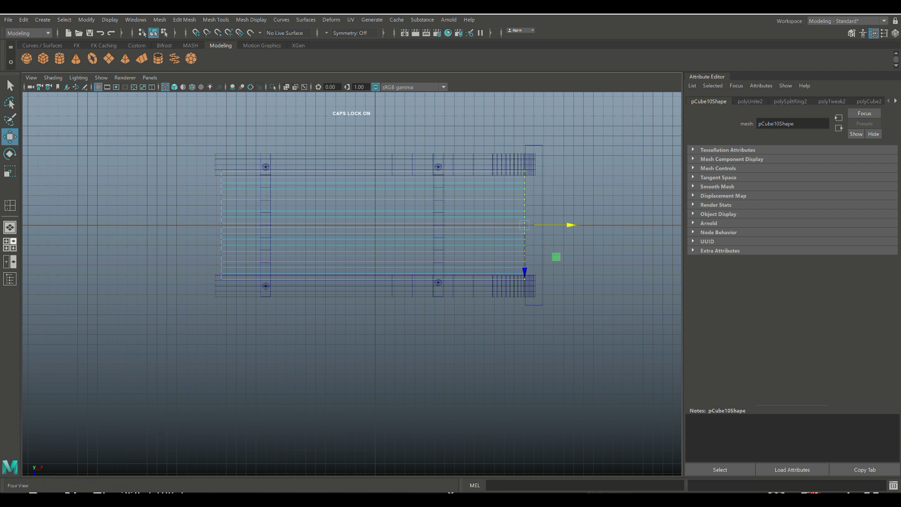
Step: Nudge the deck's front-end vertices slightly forward against the crossbar in the perspective view, then deselect them
click(9, 244)
key(space)
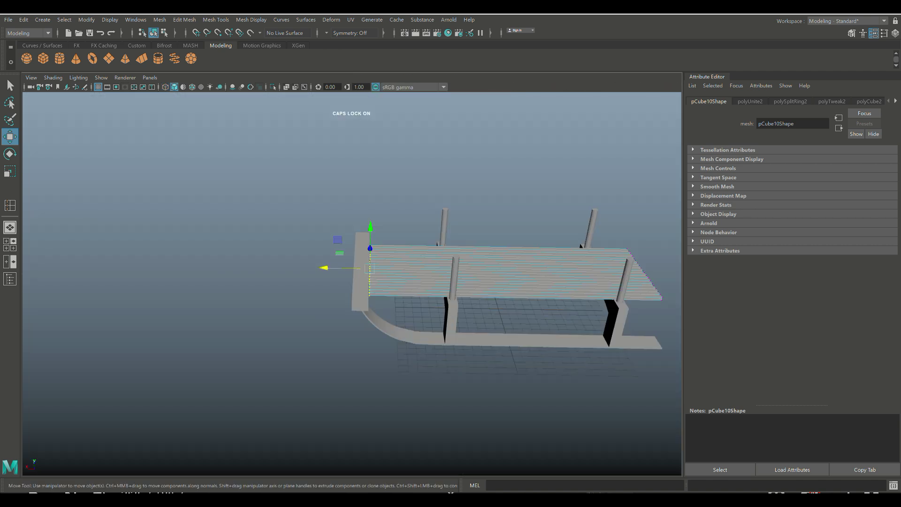
key(f)
drag(305, 284, 299, 283)
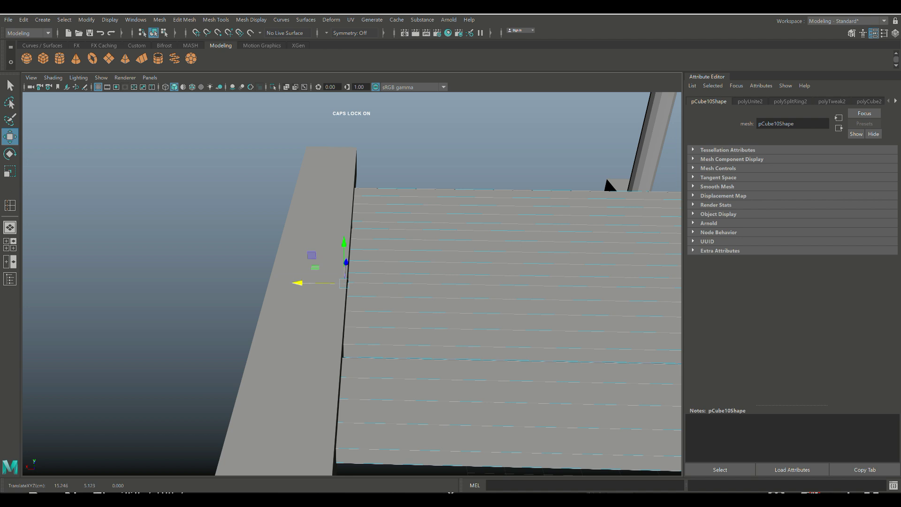
key(alt+d)
Step: Create a polygon pipe, raise it to about 14.598 in Y above the sled and scale it uniformly to about 15.607
scroll(351, 284, down, 6)
alt+drag(352, 283, 519, 313)
scroll(352, 283, down, 6)
alt+middle_drag(352, 263, 407, 304)
alt+drag(407, 304, 493, 306)
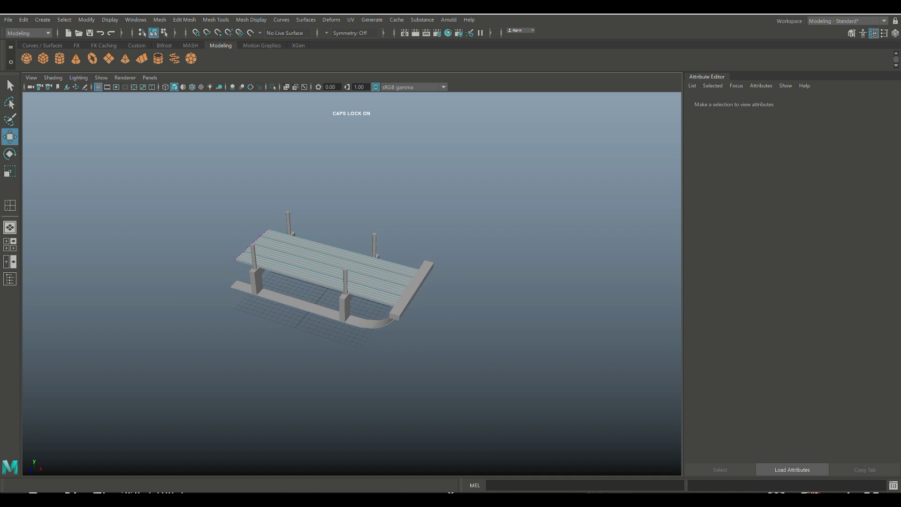
click(158, 58)
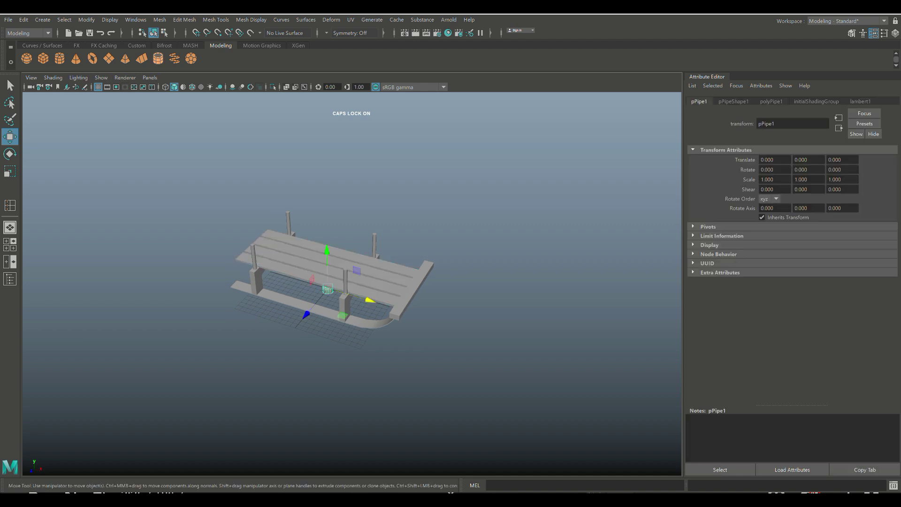
drag(327, 255, 326, 182)
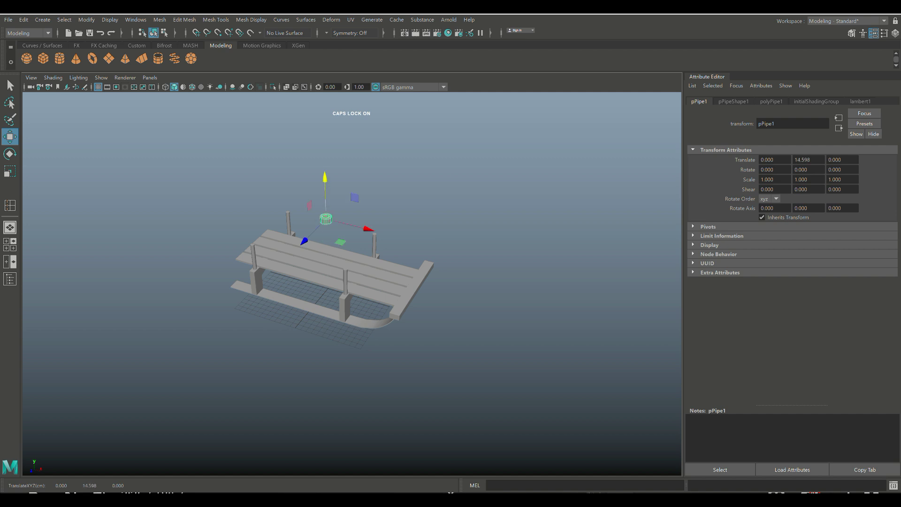
key(r)
drag(325, 219, 883, 219)
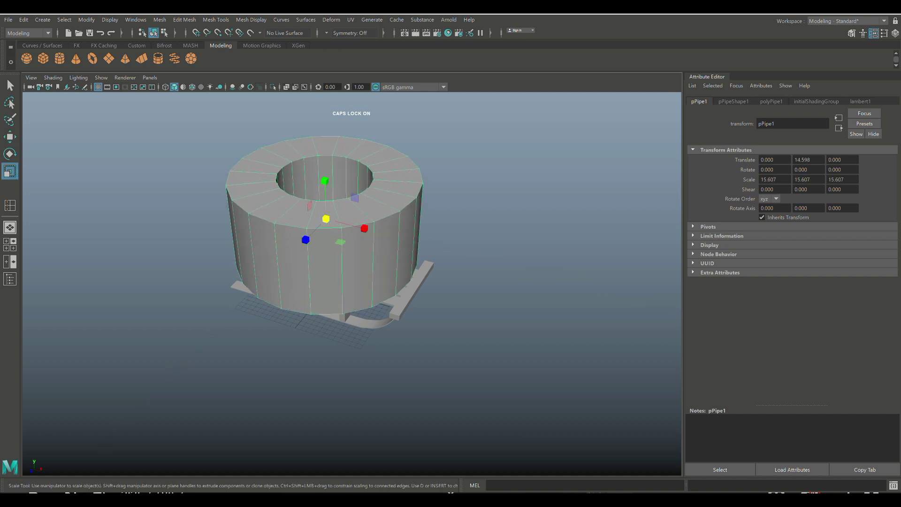
Step: In the top view, scale the pipe down uniformly to about 5.611 and centre it between the rear posts at about -11.027 in X
key(space)
key(space)
scroll(353, 284, down, 2)
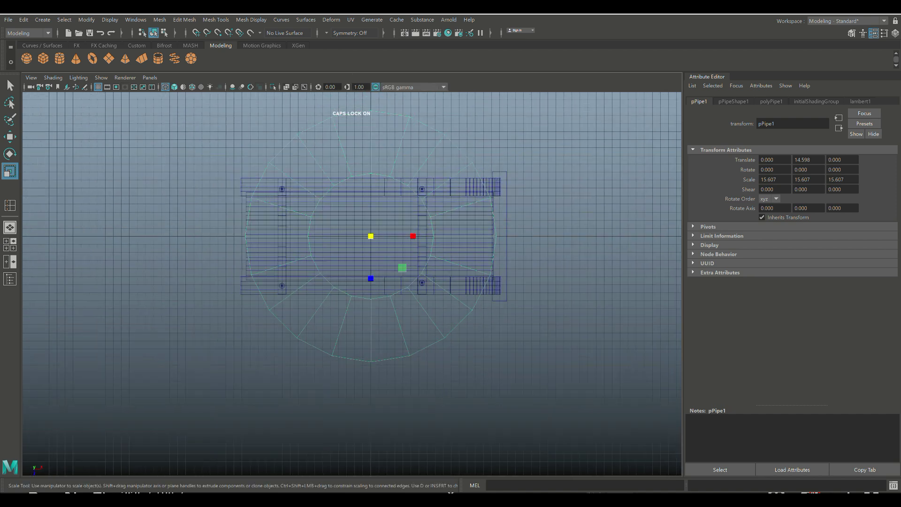
drag(371, 236, 347, 236)
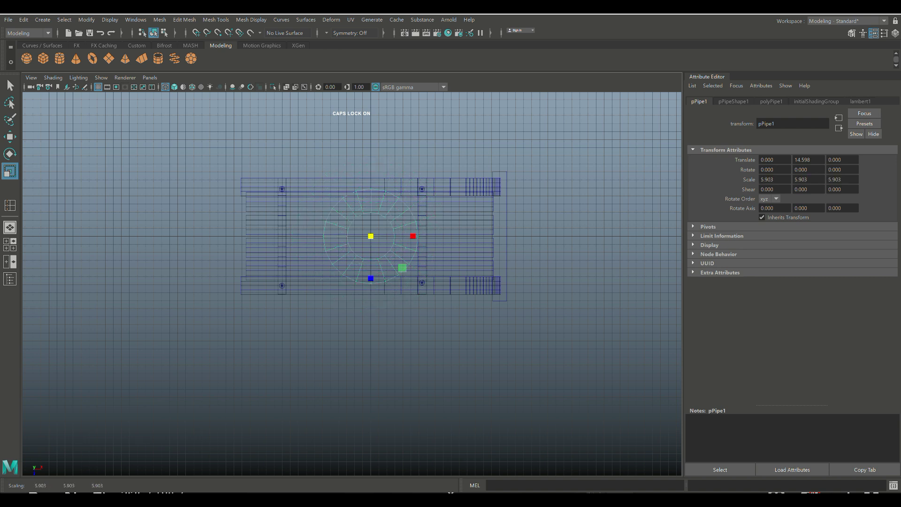
key(w)
drag(411, 236, 324, 236)
drag(330, 237, 329, 236)
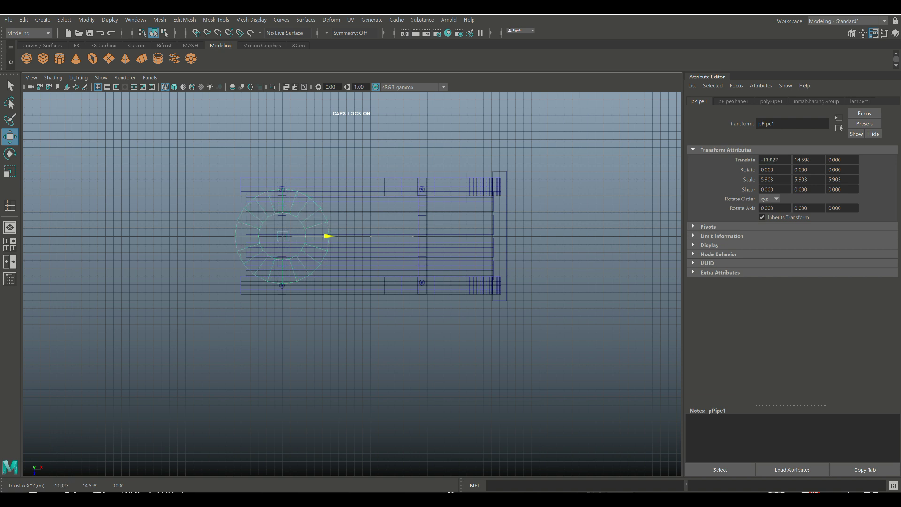
key(r)
drag(282, 236, 273, 236)
Step: Thin the pipe's wall by trying thickness values of 0.025, 0.04 and 0.07, and settle on 0.09
click(771, 102)
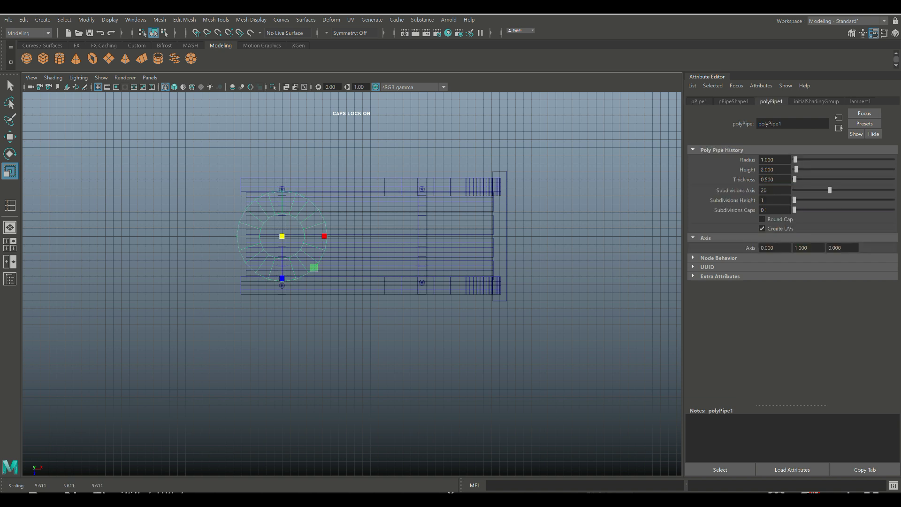
double_click(767, 179)
text(0.025)
key(Return)
text(0.04)
key(Return)
text(0.07)
key(Return)
text(0.09)
key(Return)
Step: Select the faces of the pipe's front half and delete them, leaving a half ring that curves around the rear
scroll(351, 285, up, 2)
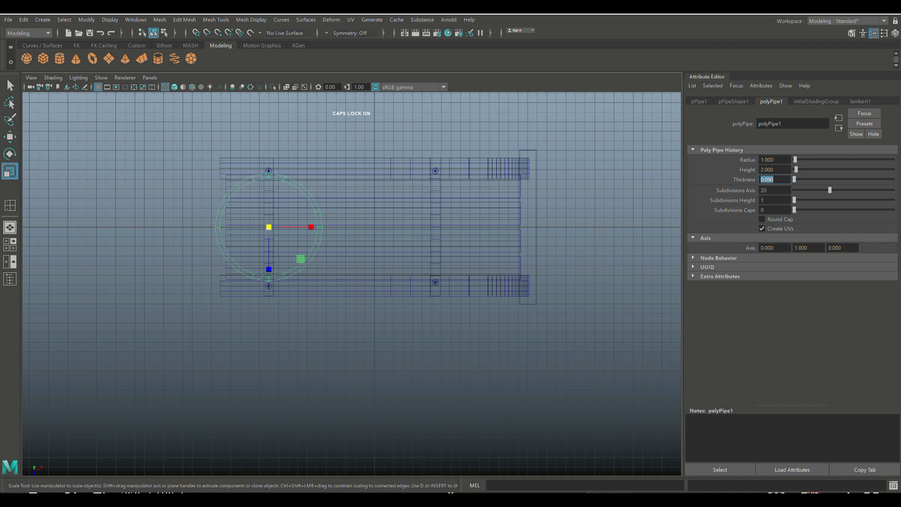
scroll(352, 284, up, 2)
alt+middle_drag(352, 283, 418, 311)
scroll(352, 284, up, 3)
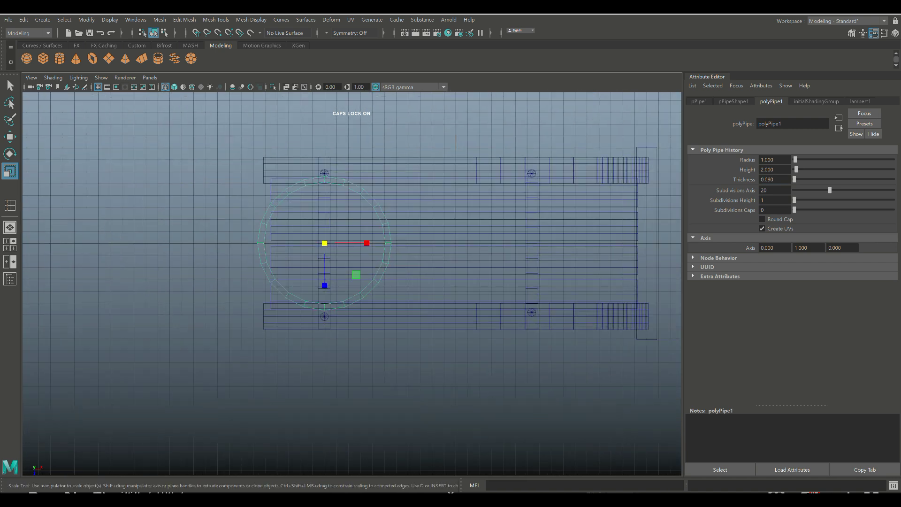
right_drag(374, 203, 374, 229)
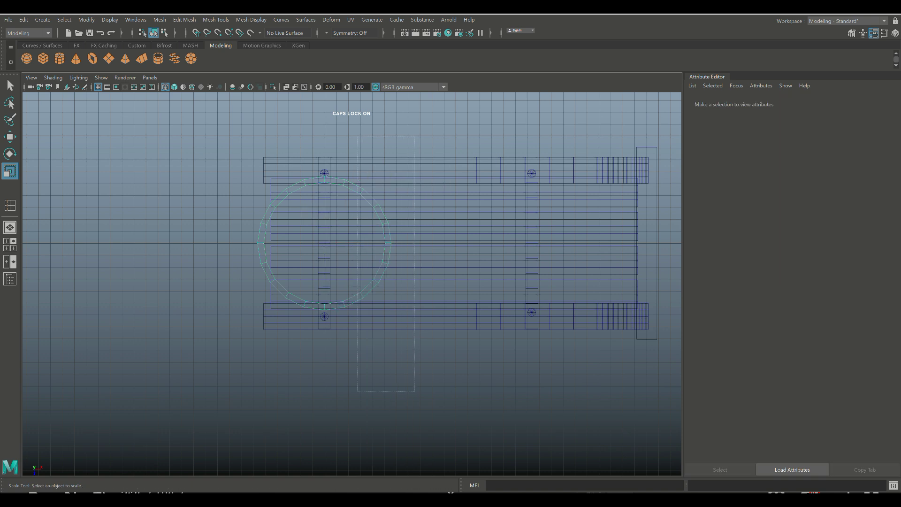
drag(415, 394, 414, 394)
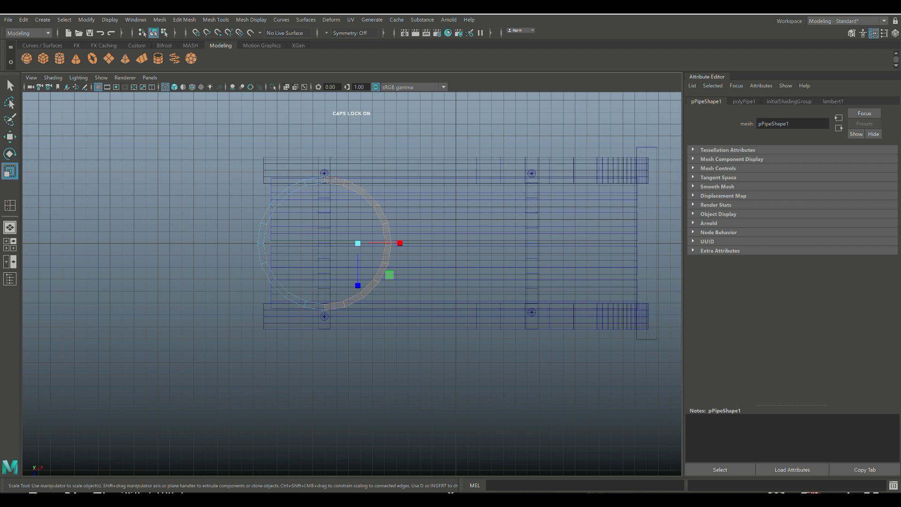
key(Delete)
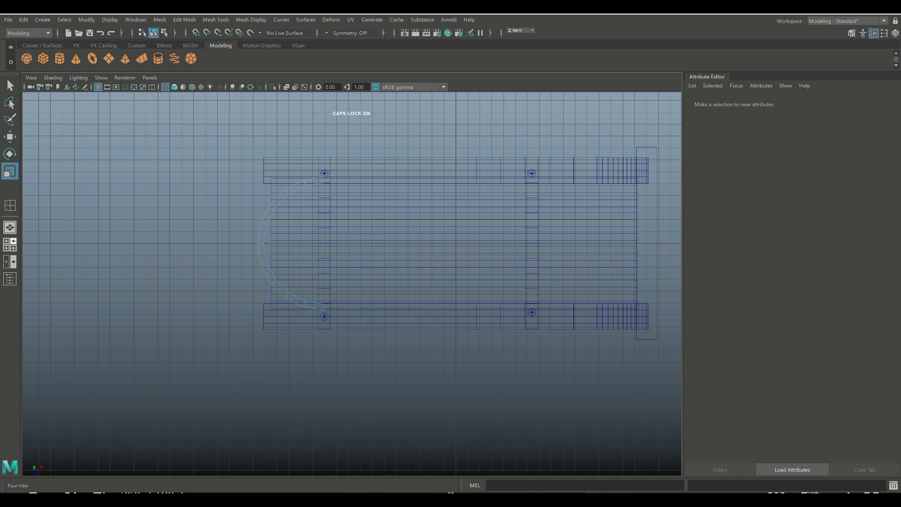
Step: Return the half ring to object mode and reduce its height by scaling it to about 2.131 in Y
click(10, 244)
key(space)
alt+middle_drag(328, 263, 392, 351)
alt+drag(391, 351, 408, 344)
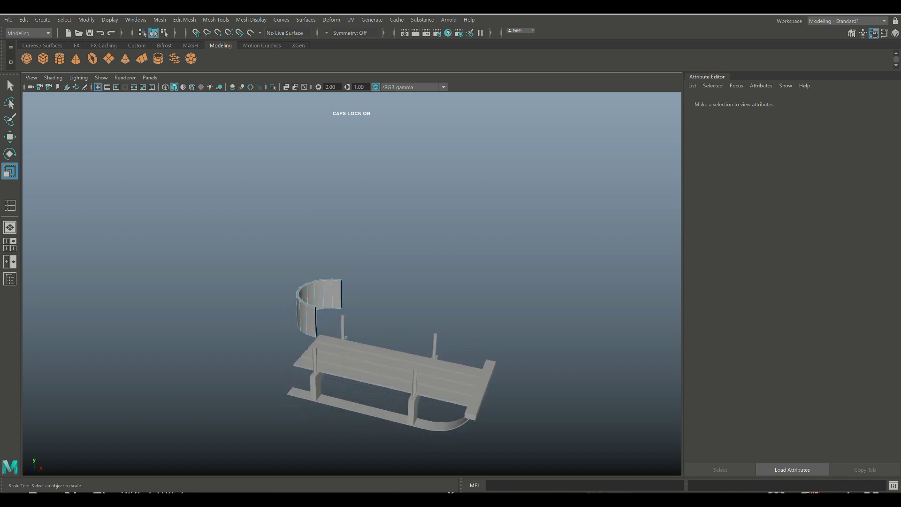
scroll(352, 283, up, 3)
right_drag(320, 250, 367, 234)
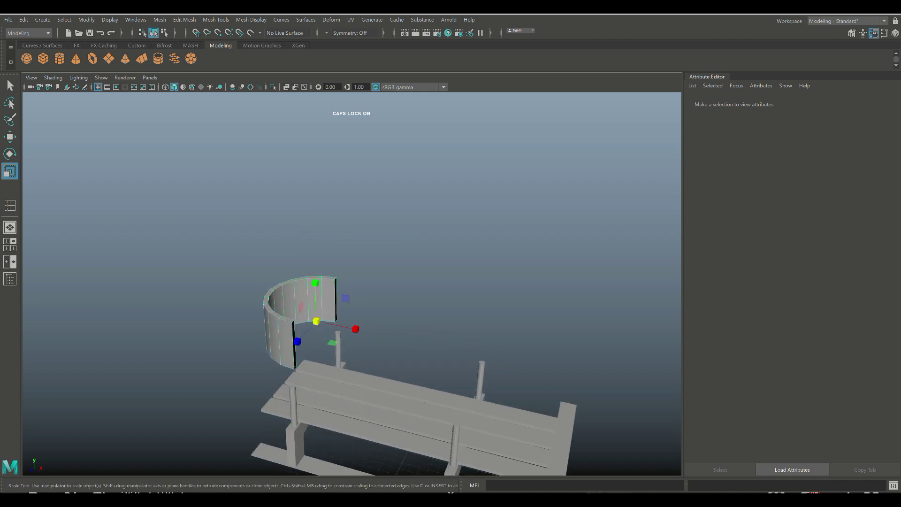
drag(316, 283, 316, 304)
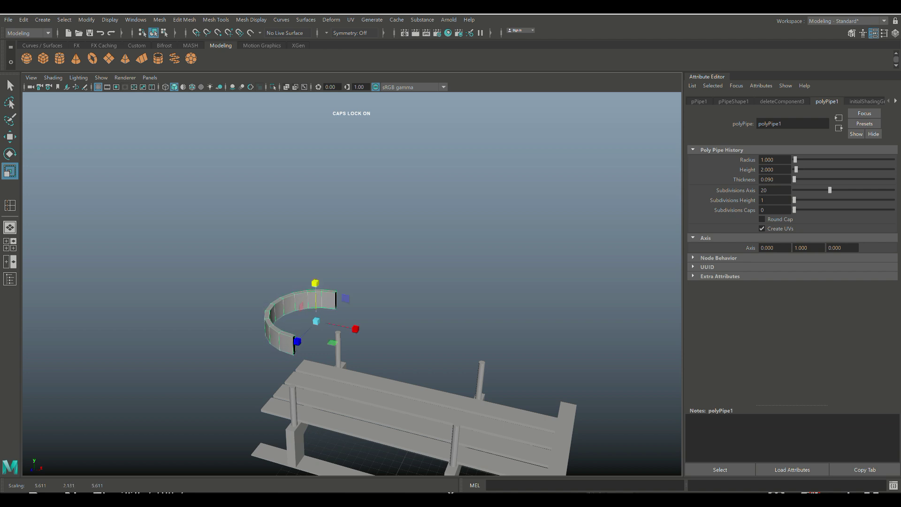
Step: Lower the half ring along Y to the height of the rear posts above the deck
alt+middle_drag(352, 328, 394, 270)
alt+drag(395, 269, 446, 235)
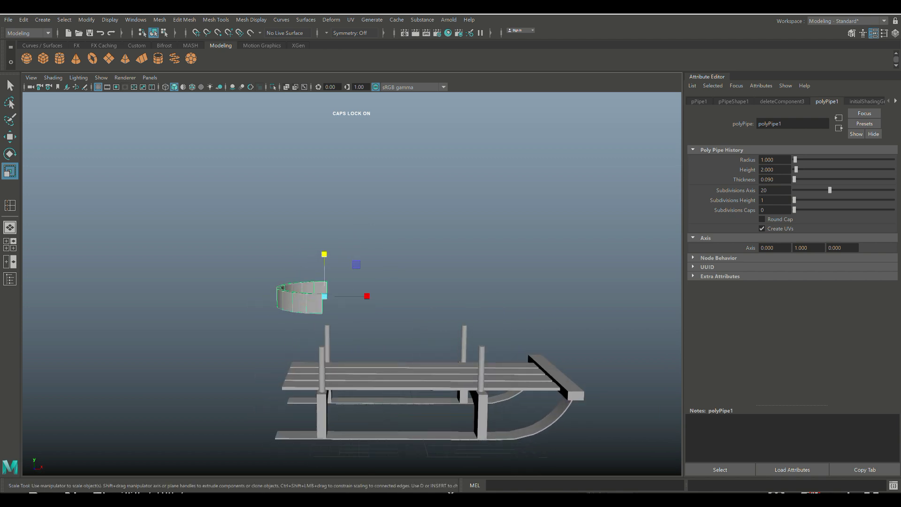
key(w)
drag(325, 254, 325, 312)
scroll(352, 284, down, 4)
scroll(352, 284, up, 2)
Step: Shift the half ring slightly forward along X between the rear posts and inspect its alignment with them from above
mouse_move(352, 284)
alt+mouse_down()
mouse_move(369, 268)
mouse_move(370, 285)
alt+mouse_up()
drag(362, 347, 234, 462)
scroll(352, 284, up, 5)
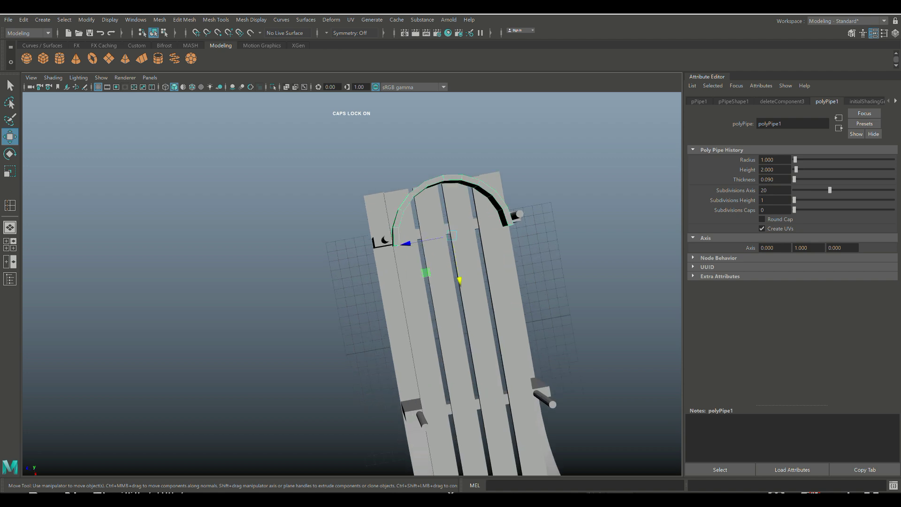
alt+drag(352, 283, 322, 265)
alt+middle_drag(507, 313, 400, 310)
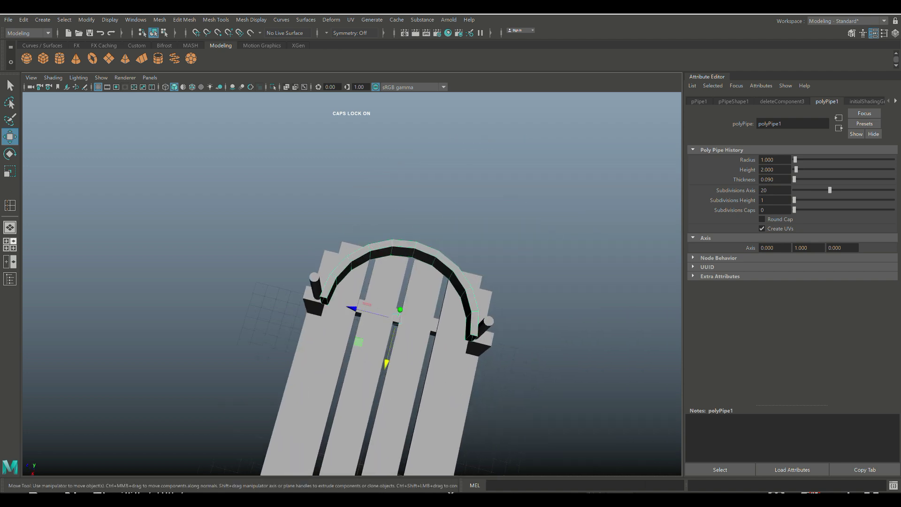
click(9, 244)
key(space)
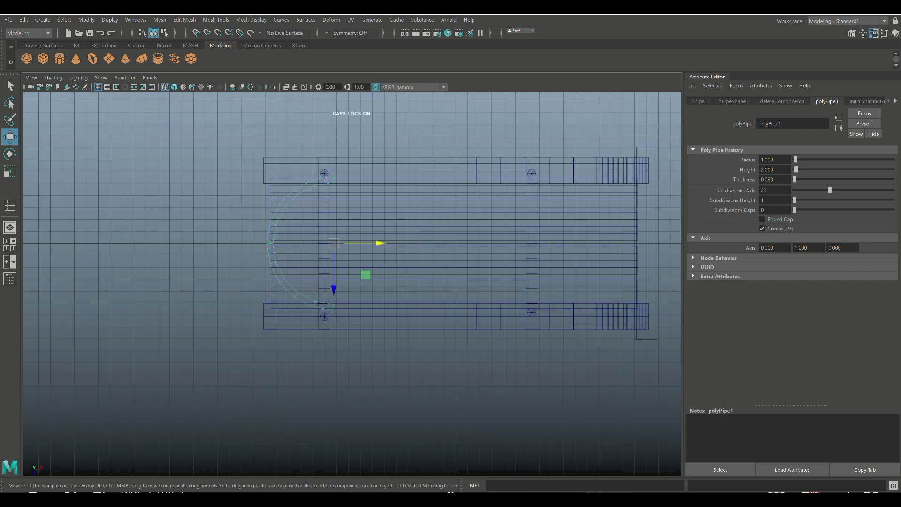
scroll(352, 285, up, 3)
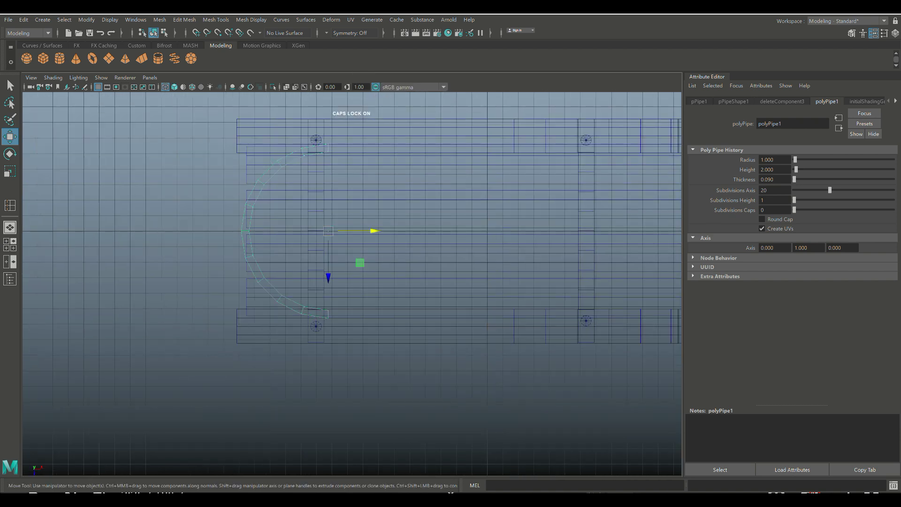
Step: Move the half ring backward along X so its open ends line up with the rear posts, and center its pivot
drag(374, 231, 368, 231)
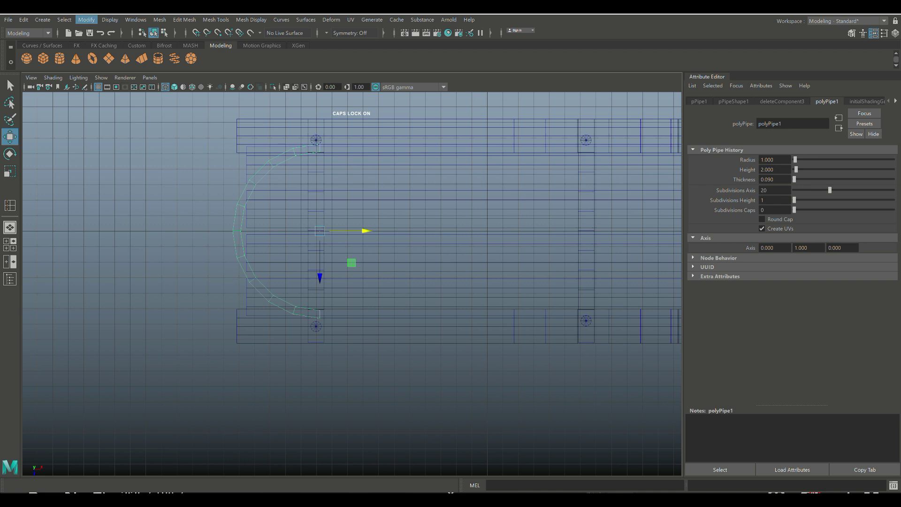
click(86, 19)
click(108, 97)
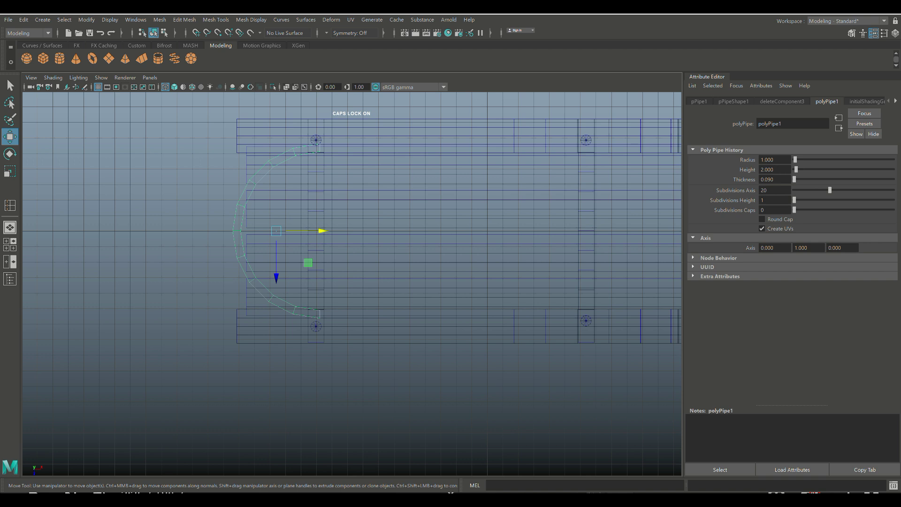
click(316, 326)
shift+click(586, 321)
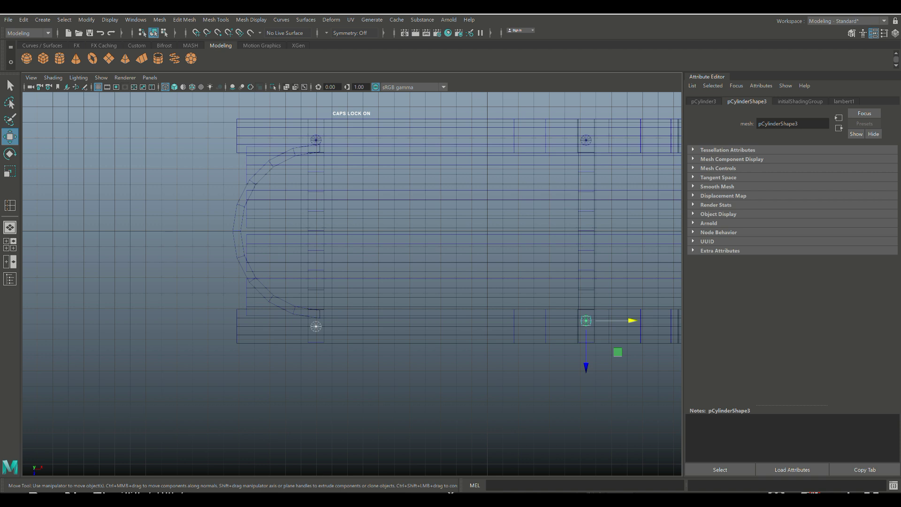
key(alt+d)
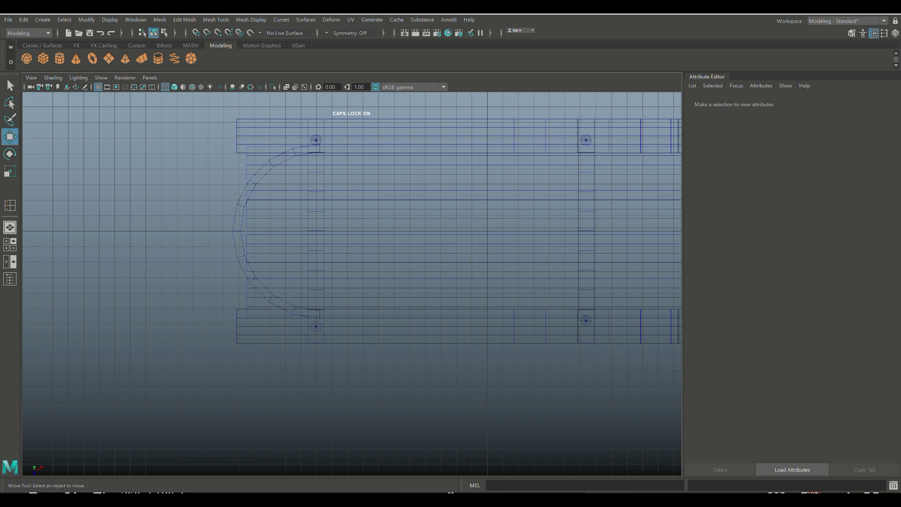
click(586, 321)
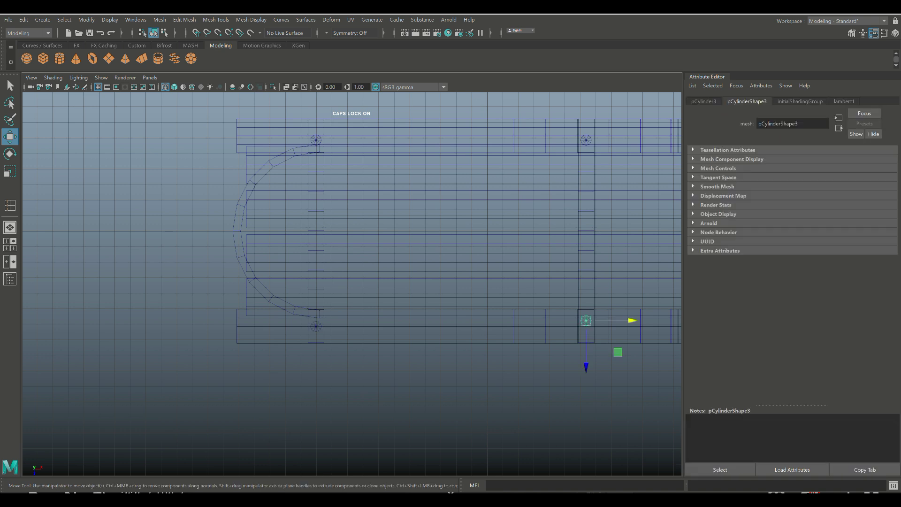
key(ctrl+z)
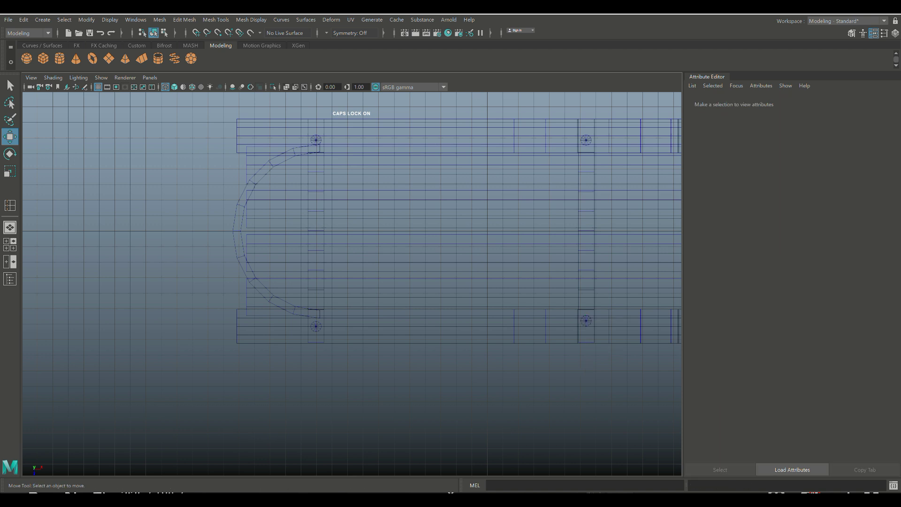
Step: Move the near-side rear post slightly inward along Z toward the end of the half ring, to about 5.97
click(316, 327)
drag(316, 373, 316, 370)
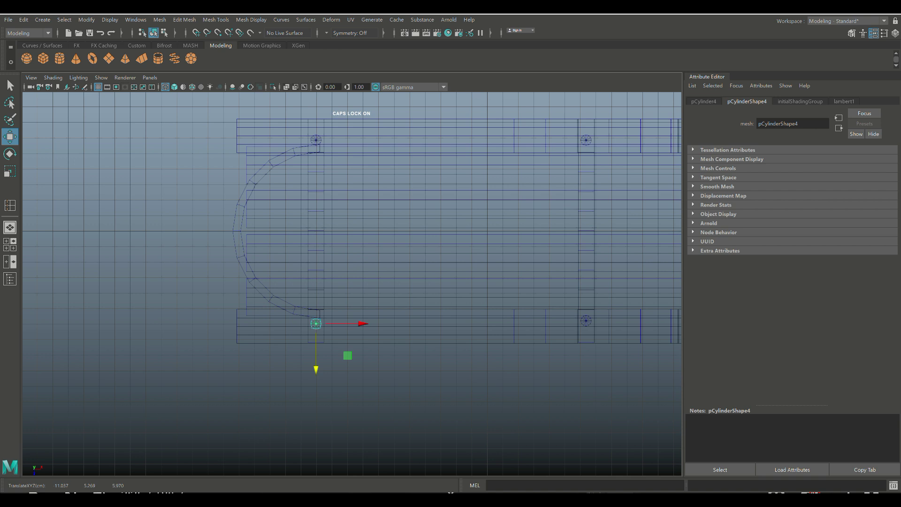
click(338, 399)
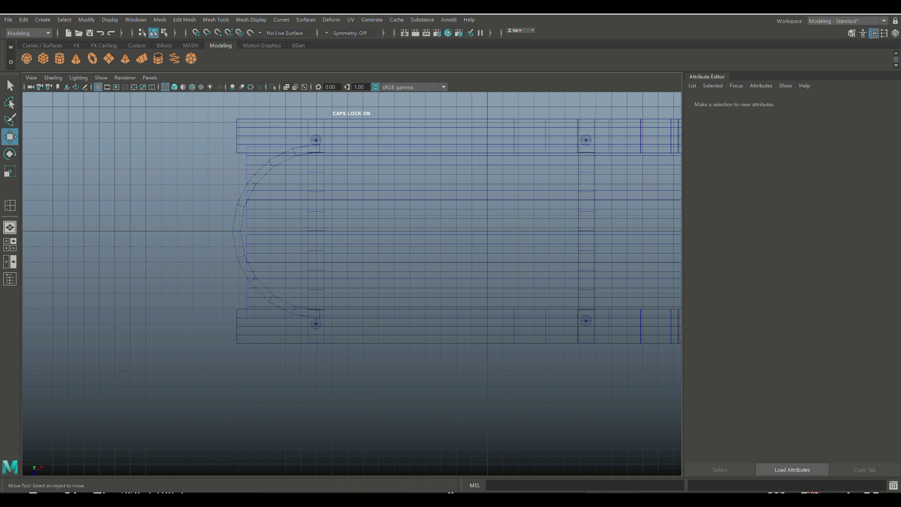
Step: Inspect how the half ring meets the rear posts in the perspective view
click(10, 244)
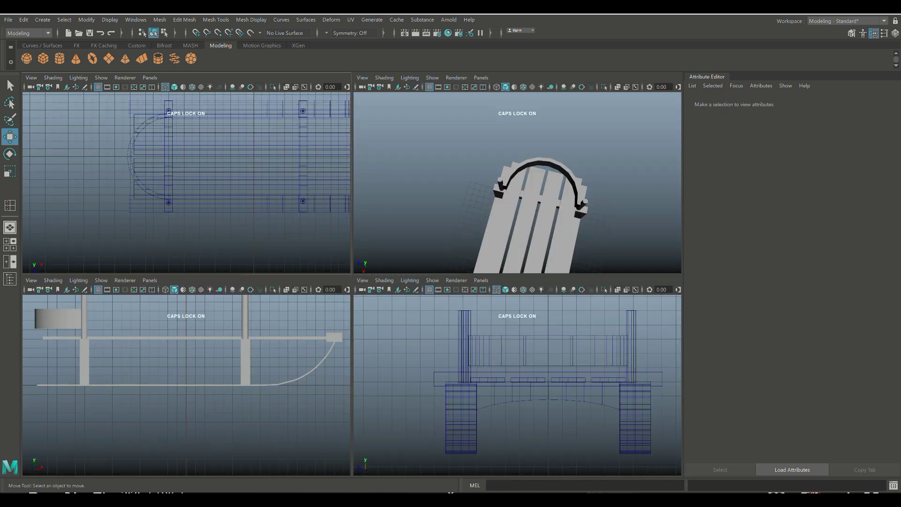
key(space)
scroll(352, 283, down, 3)
alt+drag(352, 283, 566, 311)
alt+drag(422, 296, 399, 247)
alt+middle_drag(398, 246, 464, 183)
alt+drag(464, 329, 459, 326)
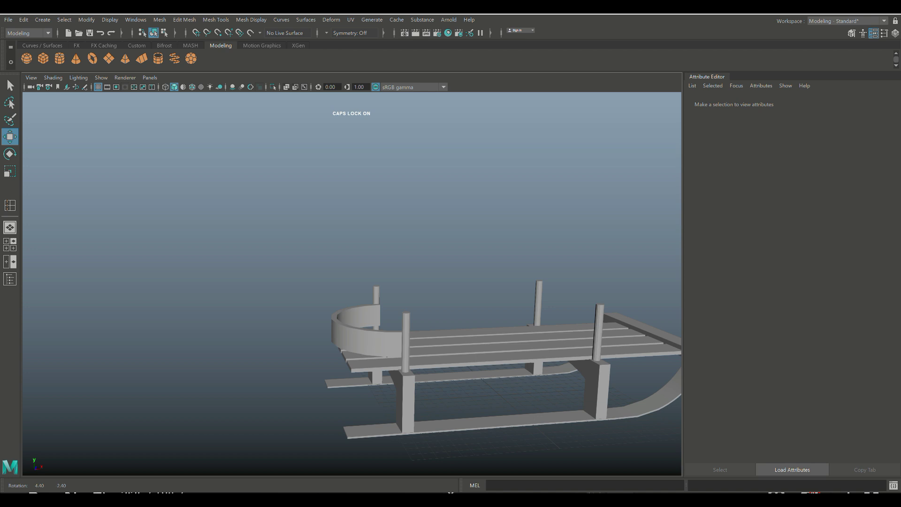
alt+drag(474, 187, 425, 211)
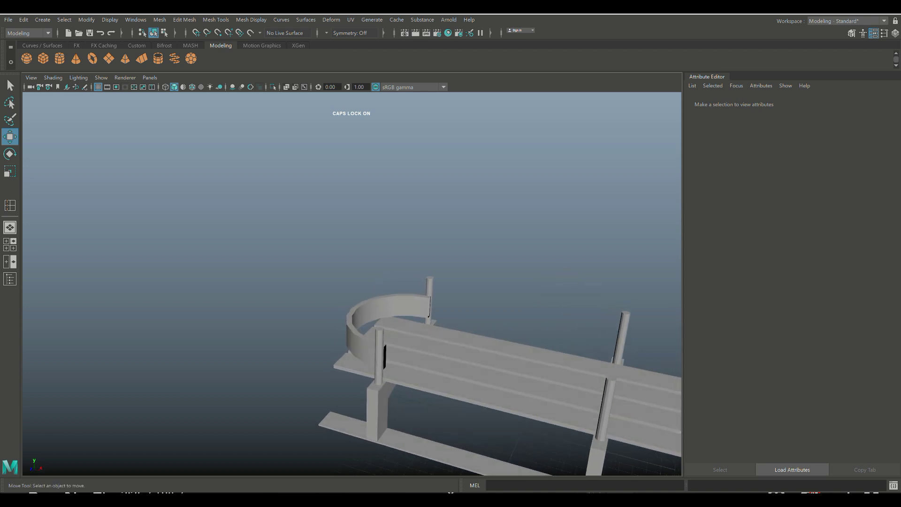
Step: Extrude the border edges at both open ends of the half ring forward along X to the front posts, at about X 7.02
click(360, 345)
scroll(352, 283, up, 4)
alt+middle_drag(394, 344, 275, 282)
right_drag(265, 249, 266, 224)
double_click(268, 323)
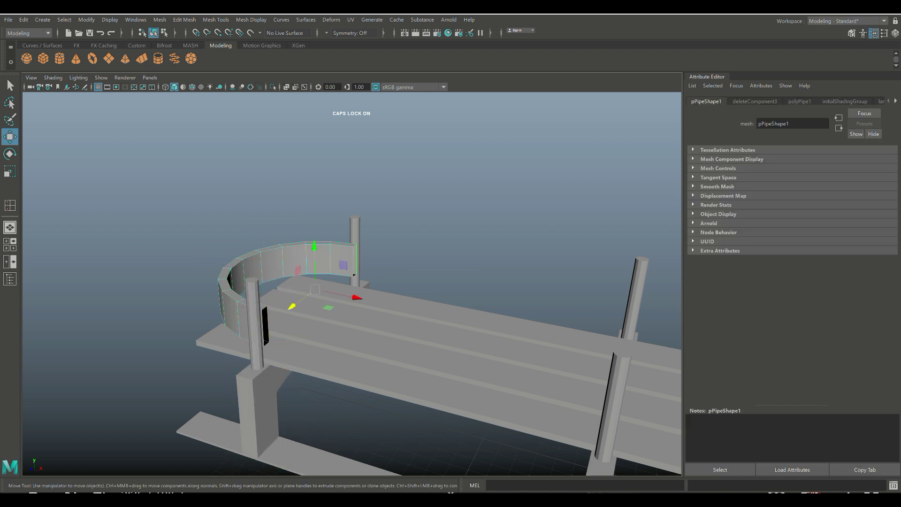
scroll(428, 346, down, 3)
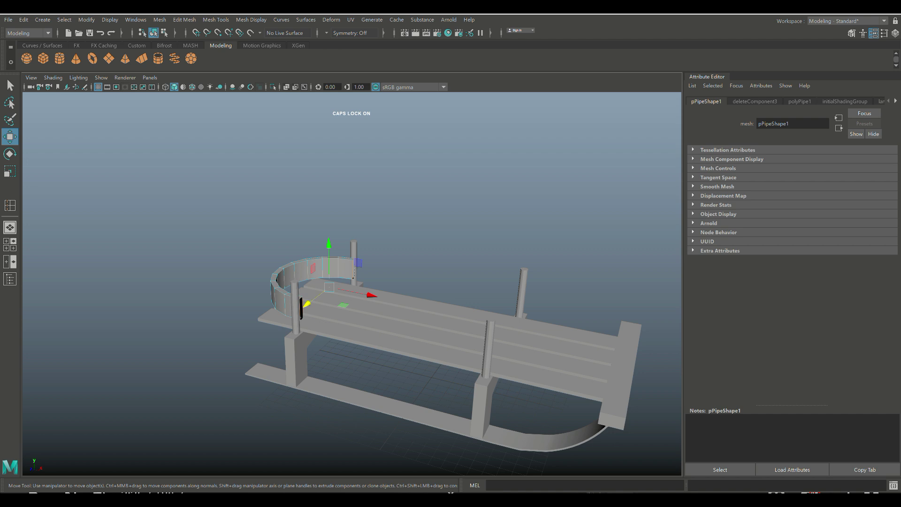
key(ctrl+e)
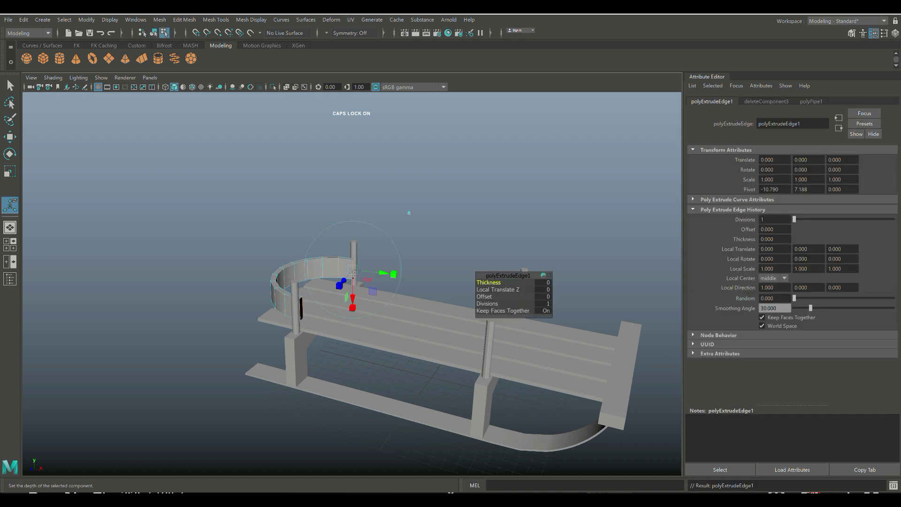
key(w)
drag(371, 295, 563, 333)
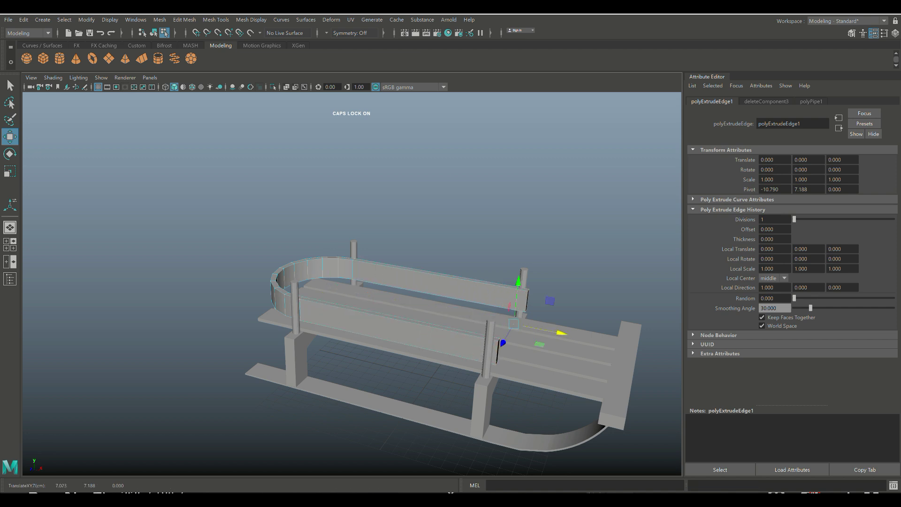
alt+drag(394, 320, 319, 294)
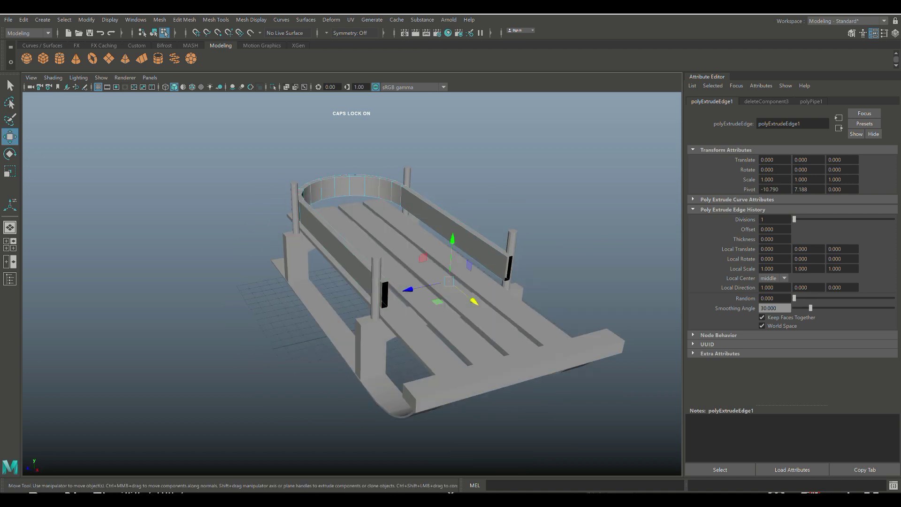
Step: Close both open front ends of the extended rail with Fill Hole, one border loop at a time
key(alt+d)
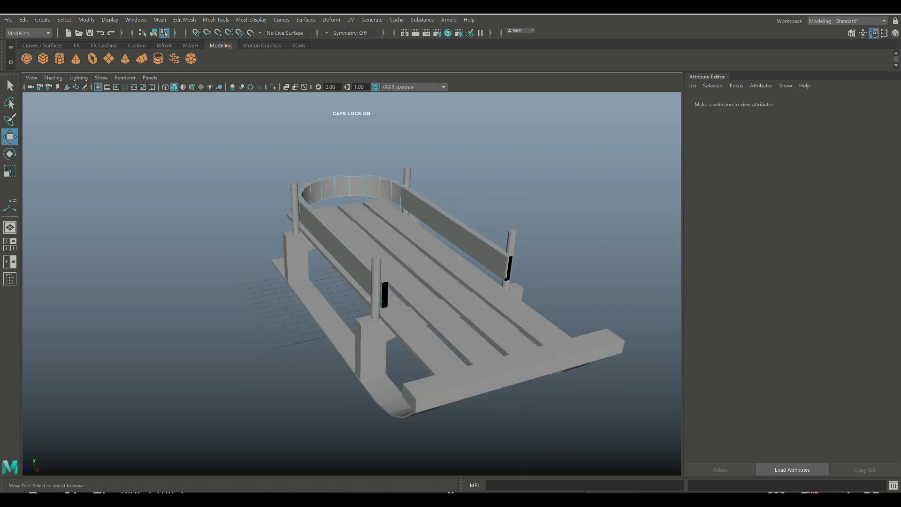
double_click(510, 268)
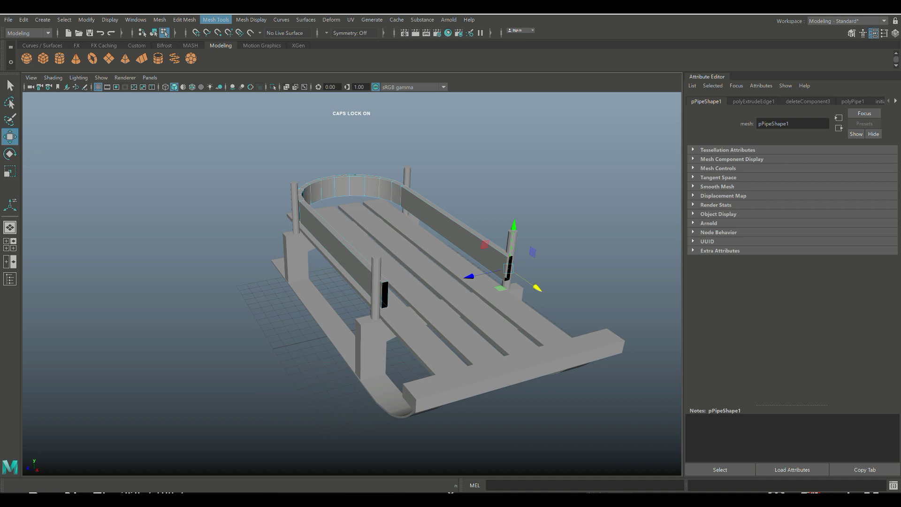
click(160, 19)
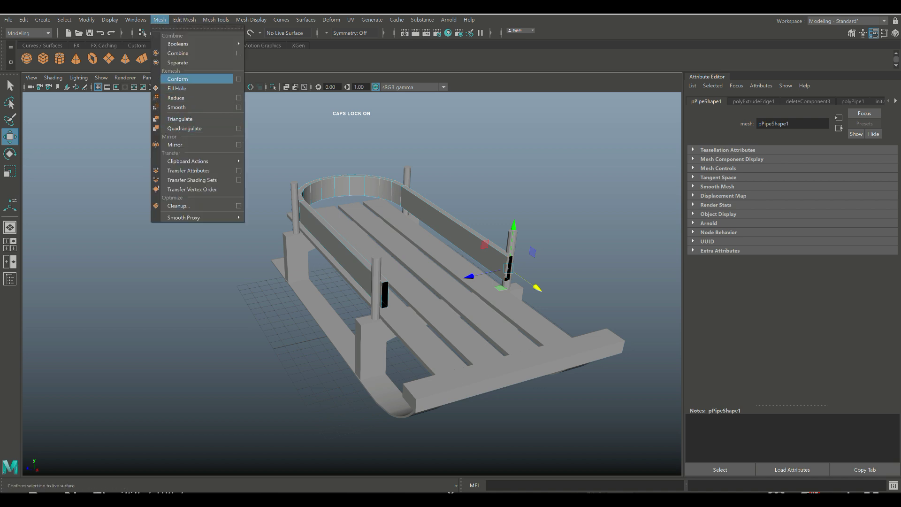
mouse_move(184, 19)
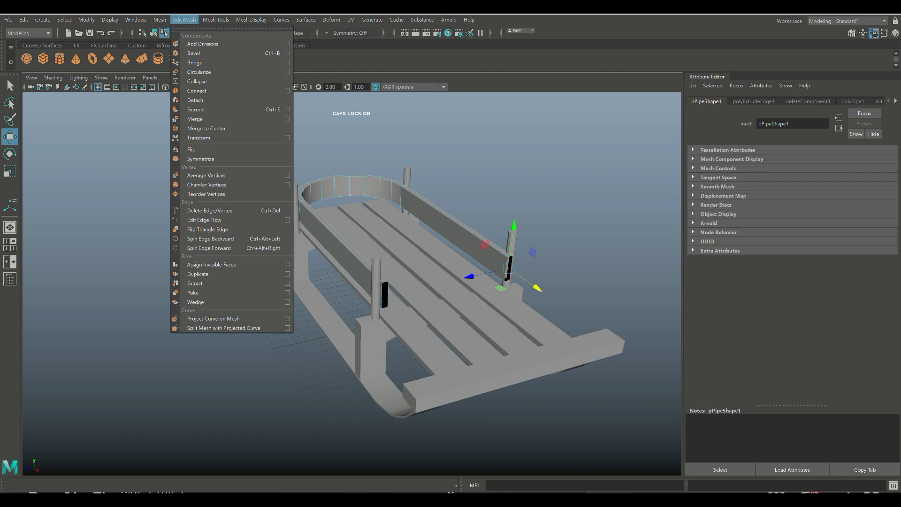
mouse_move(216, 19)
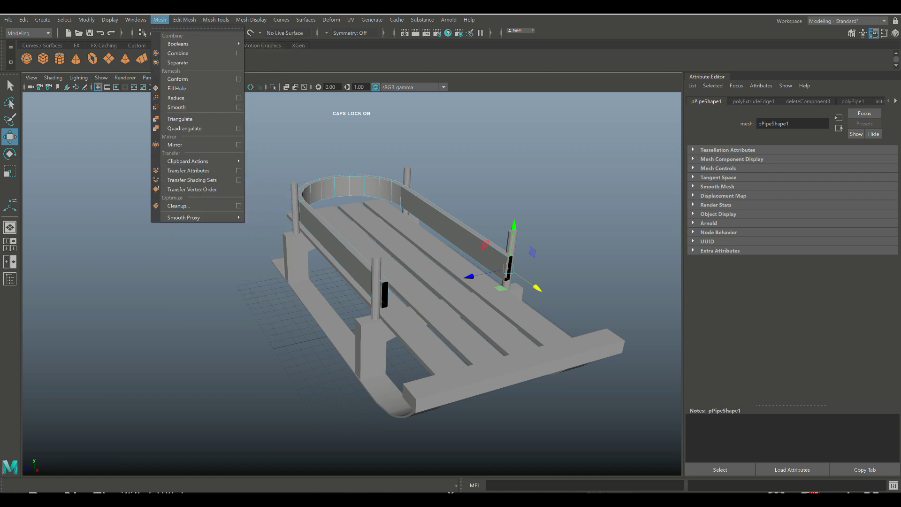
click(177, 88)
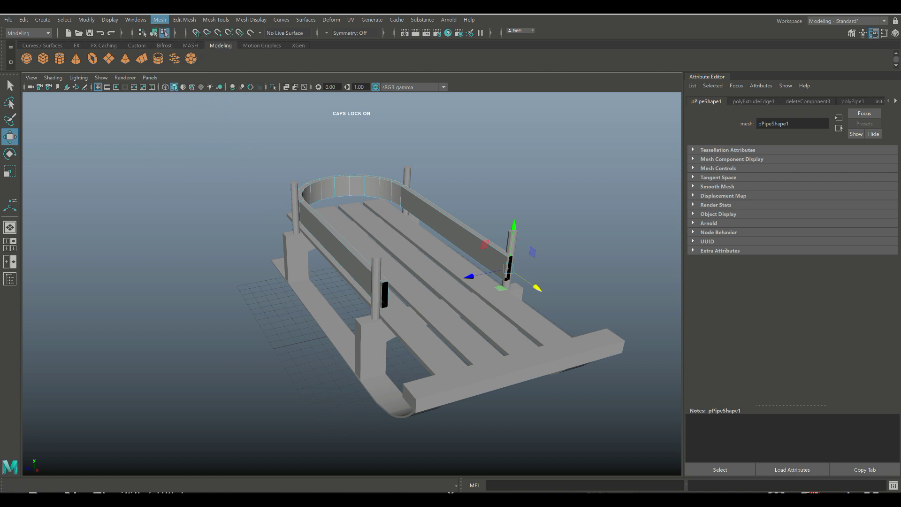
double_click(388, 298)
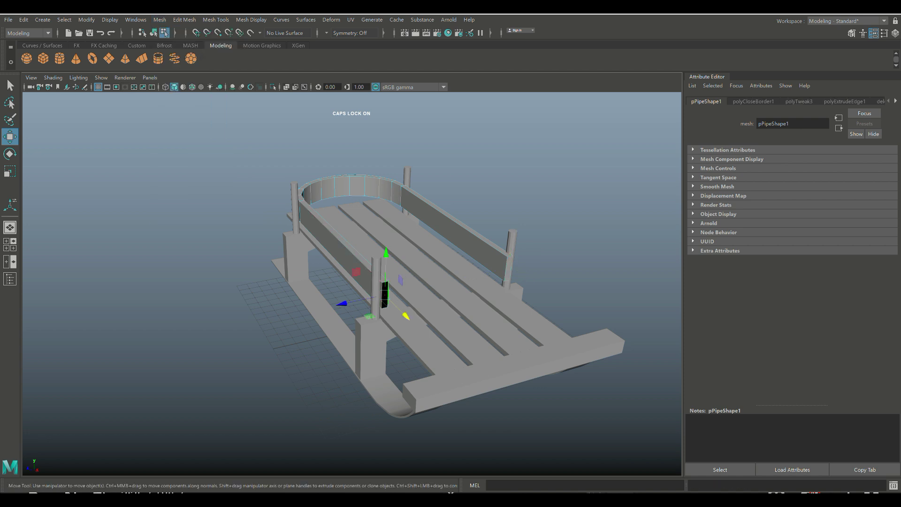
key(g)
Step: Insert three evenly spaced edge loops along each straight side of the rail with the Insert Edge Loop tool
scroll(448, 300, down, 3)
alt+drag(406, 300, 479, 306)
alt+middle_drag(478, 307, 422, 329)
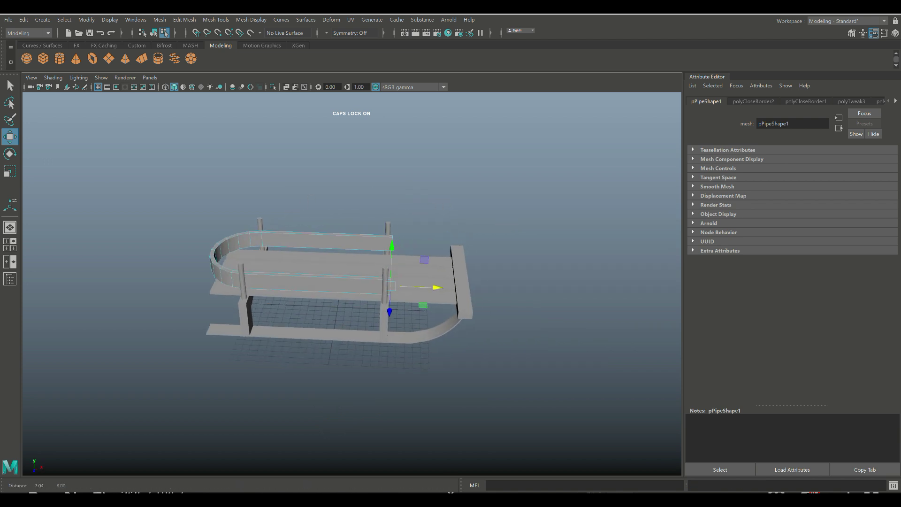
scroll(421, 329, down, 2)
click(216, 20)
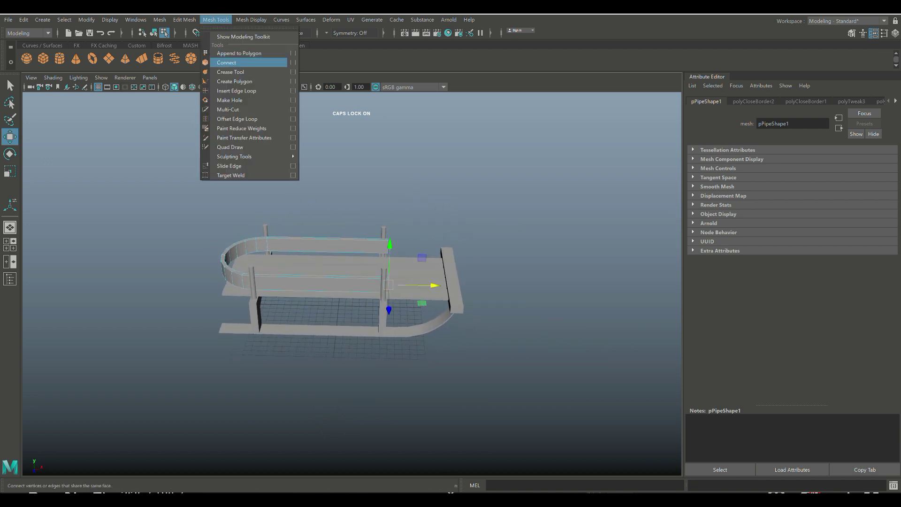
click(293, 90)
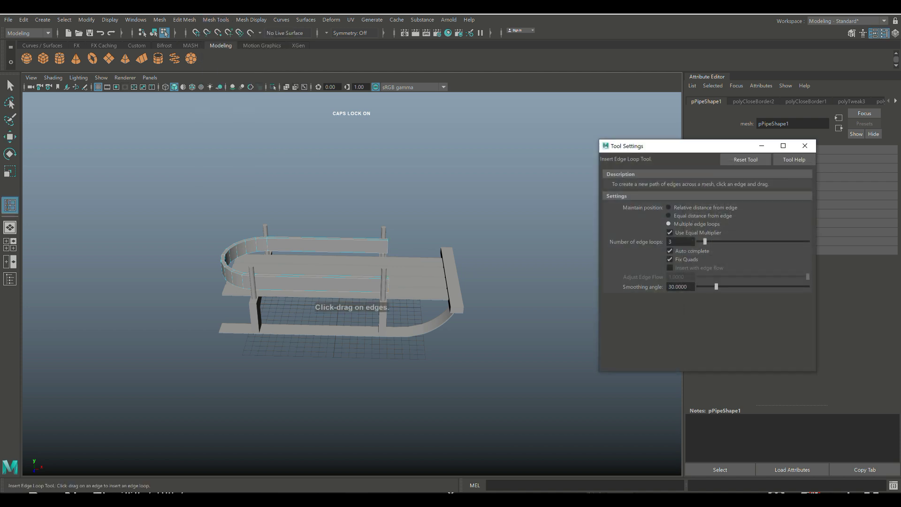
click(328, 238)
click(322, 277)
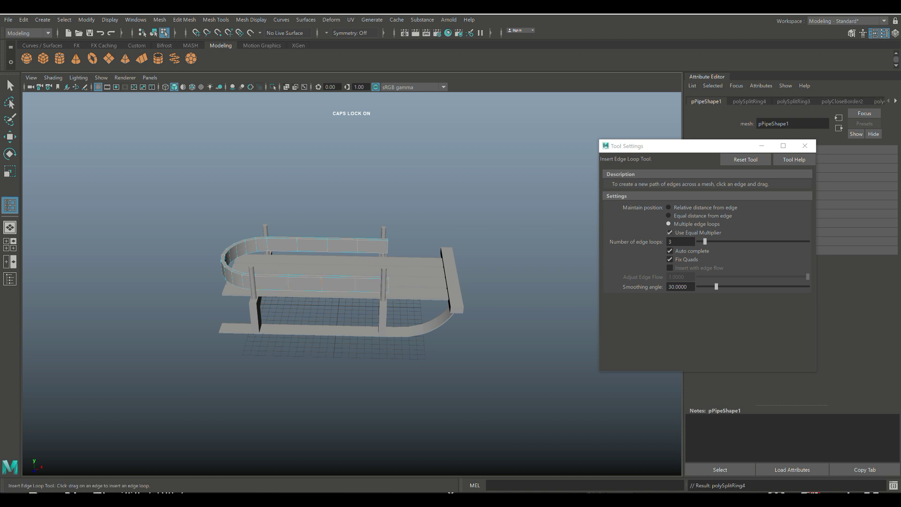
Step: Set the number of edge loops to 1 and add a loop midway in the segments of both straight rail sides
double_click(673, 241)
text(1)
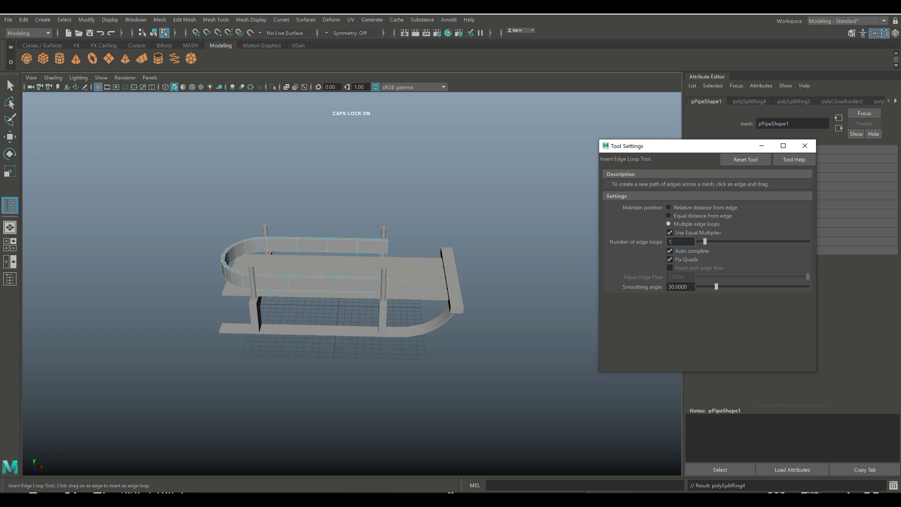
click(271, 276)
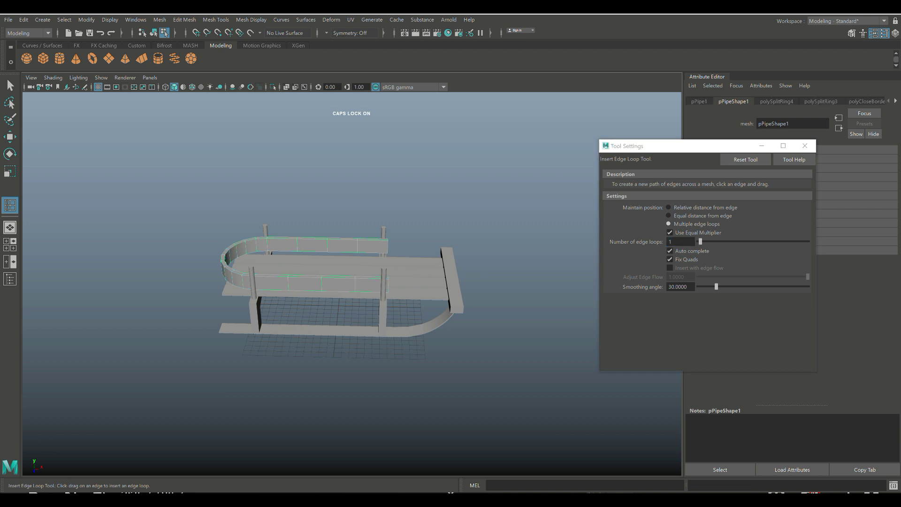
click(338, 276)
click(372, 277)
click(342, 240)
click(312, 239)
click(275, 283)
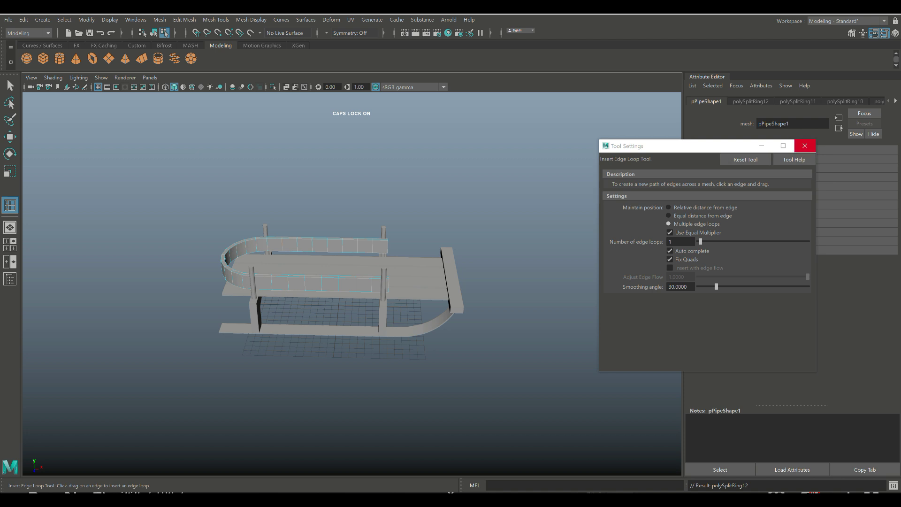
click(804, 145)
Step: Duplicate the rail in object mode and raise the copy along Y above the original as an upper rail
right_drag(308, 243, 354, 227)
click(357, 245)
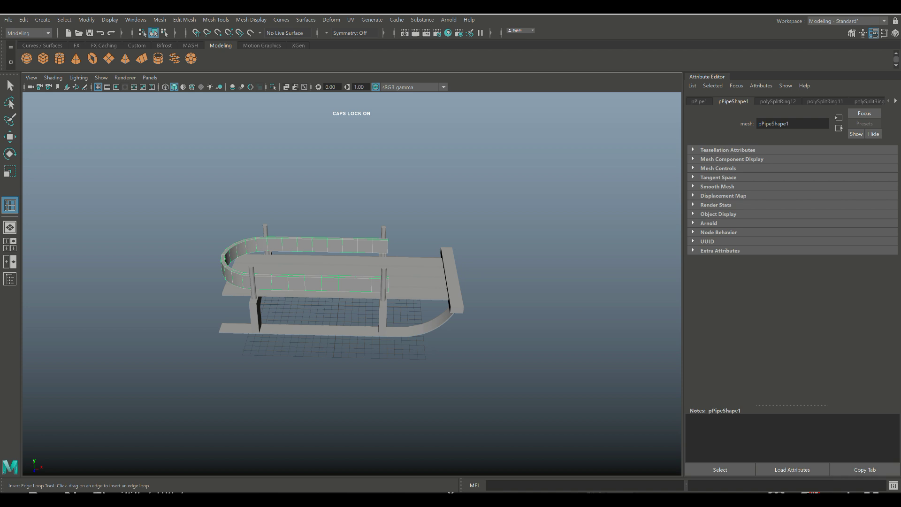
key(ctrl+d)
click(9, 137)
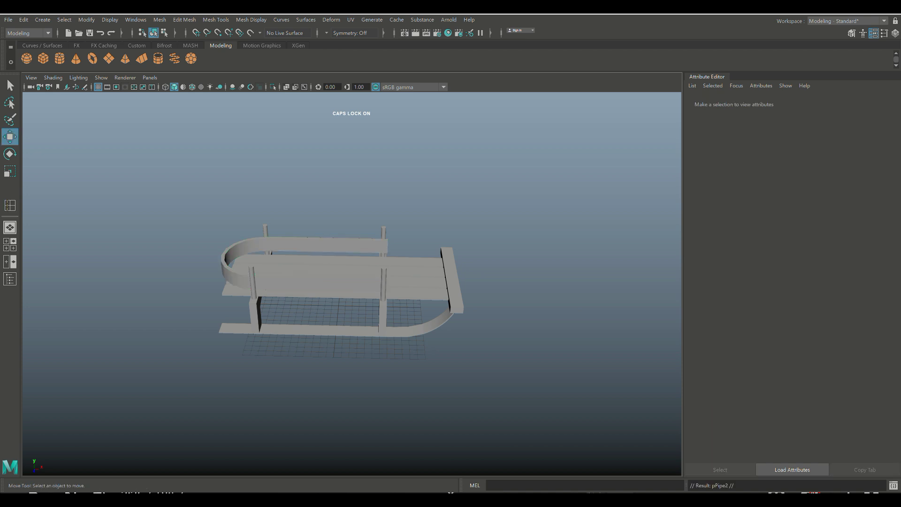
click(263, 245)
drag(237, 219, 236, 192)
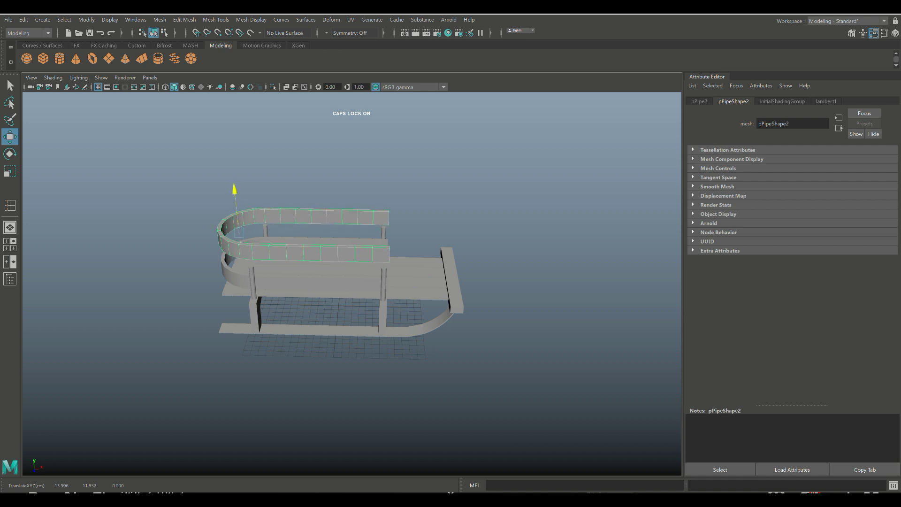
alt+drag(328, 263, 366, 230)
alt+drag(352, 282, 347, 283)
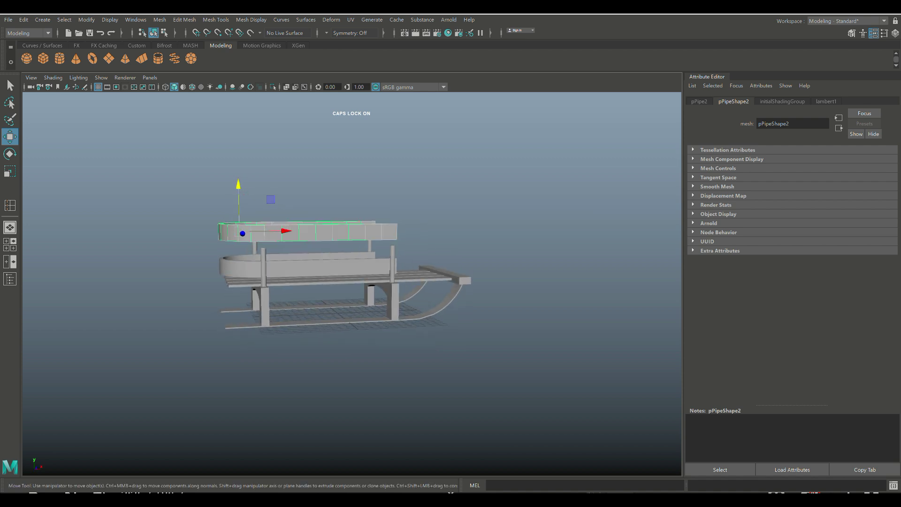
drag(238, 185, 306, 173)
Step: Select all four posts and combine them into one mesh
alt+drag(329, 277, 314, 276)
click(307, 256)
shift+click(400, 261)
shift+click(343, 249)
shift+click(249, 245)
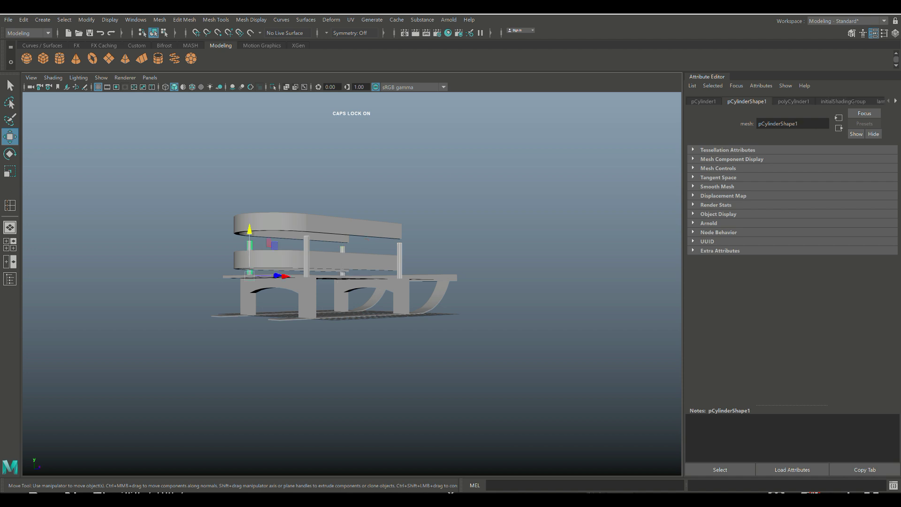
click(159, 19)
click(178, 52)
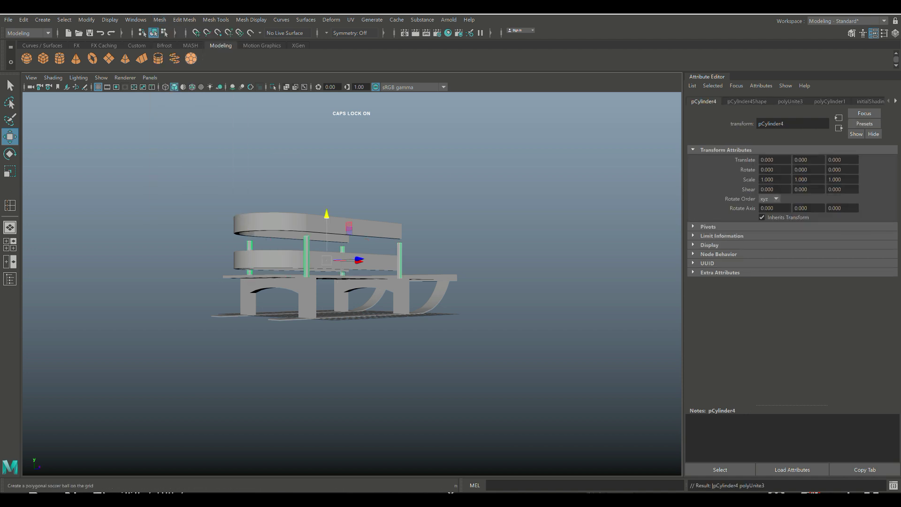
Step: In the side view, select the top vertices of the combined posts and raise them along Y to near the upper rail's top edge
key(space)
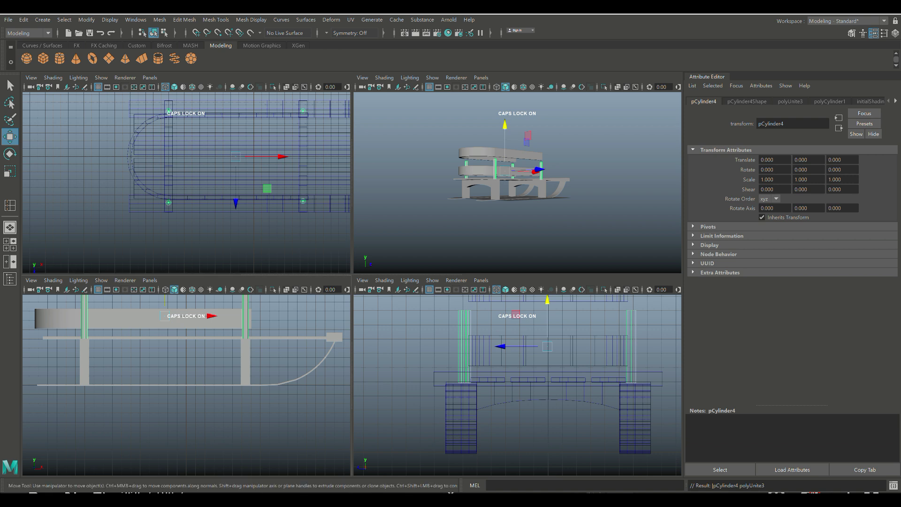
key(space)
scroll(400, 220, down, 5)
right_click(400, 221)
right_drag(400, 220, 353, 220)
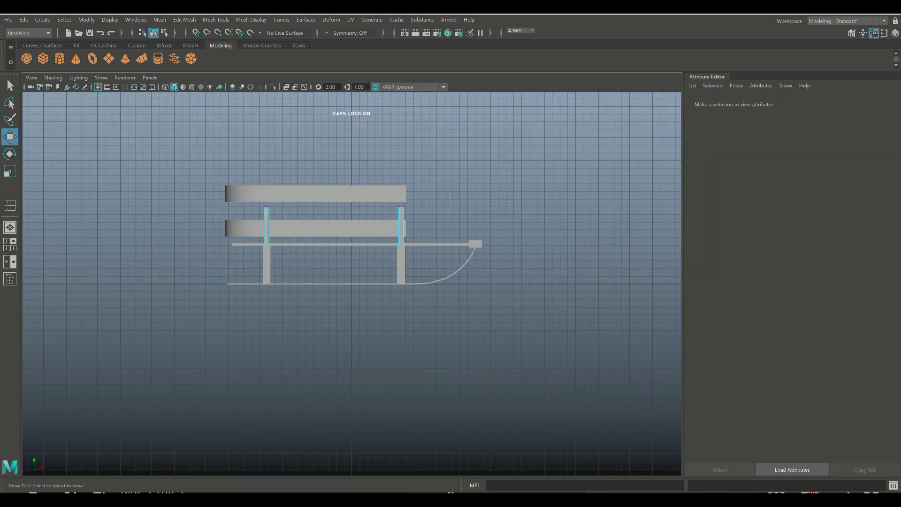
drag(234, 184, 450, 213)
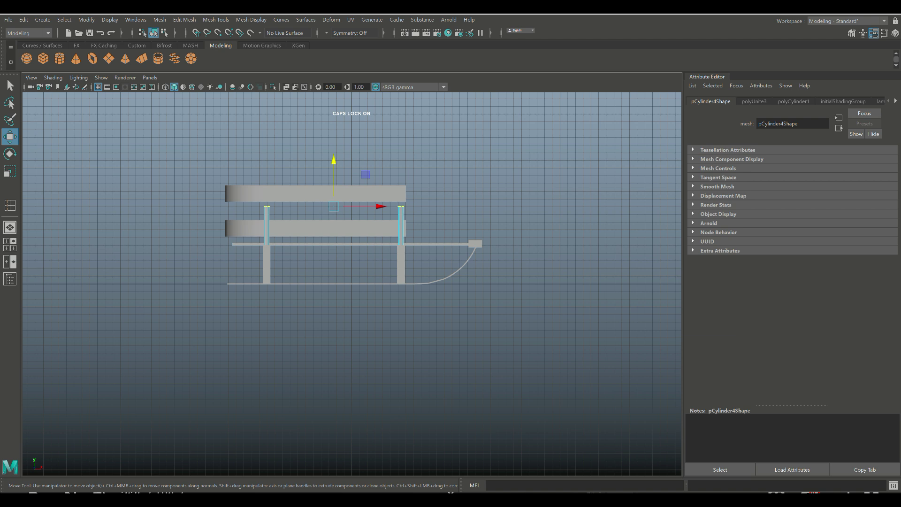
drag(334, 183, 334, 167)
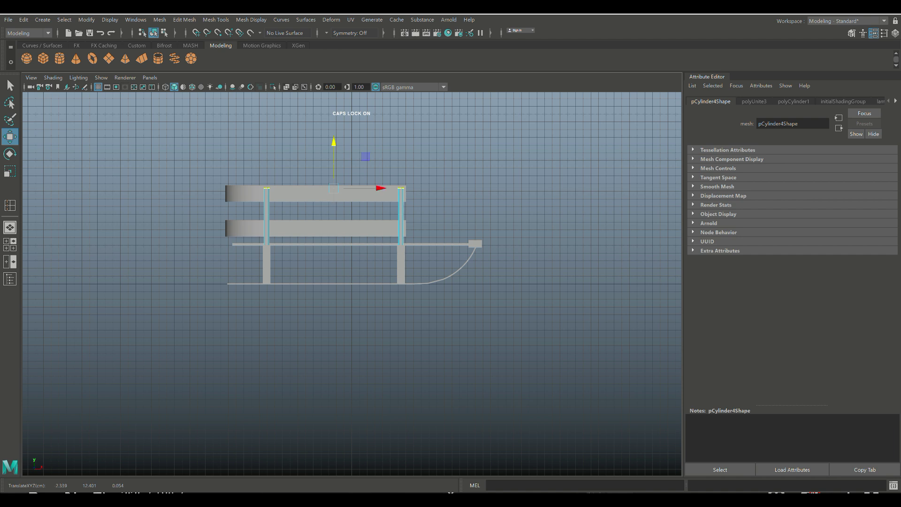
click(10, 244)
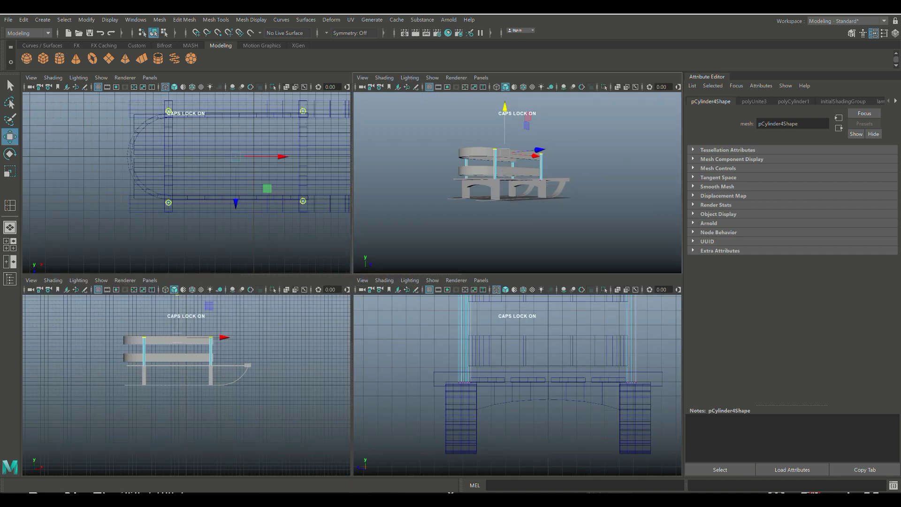
Step: In the top view, move the outermost pair of vertices on the plank deck's rear end forward along X to meet the rail's curve
key(space)
key(alt+d)
scroll(353, 277, down, 5)
alt+drag(352, 277, 129, 399)
scroll(352, 277, up, 6)
alt+drag(352, 277, 347, 305)
alt+drag(461, 301, 451, 301)
right_drag(356, 207, 406, 173)
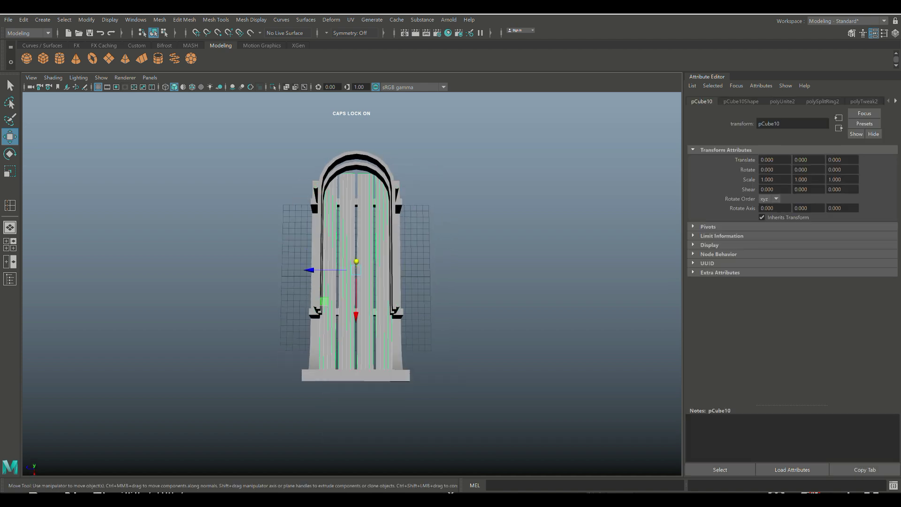
key(space)
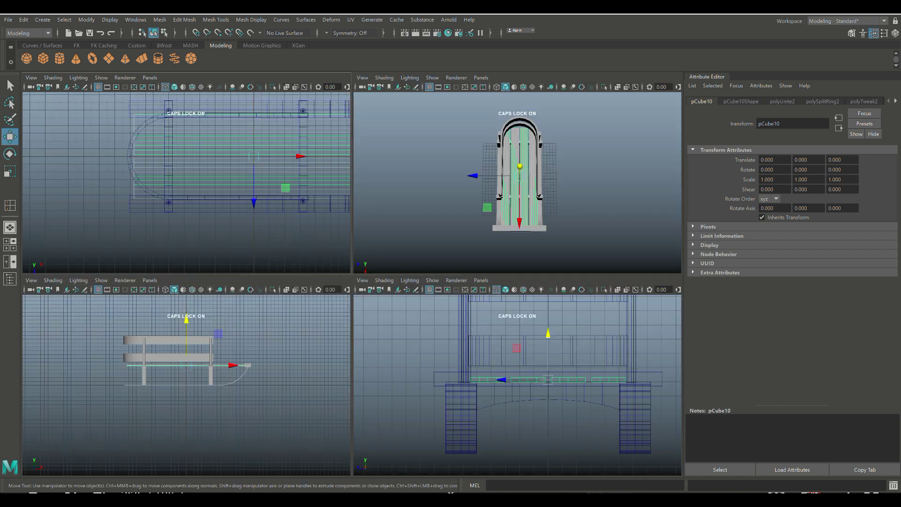
key(space)
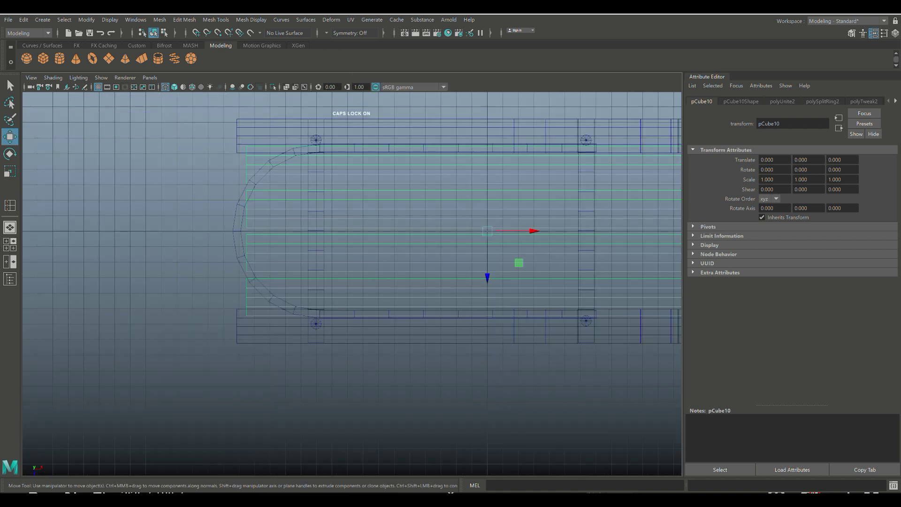
right_drag(262, 151, 217, 152)
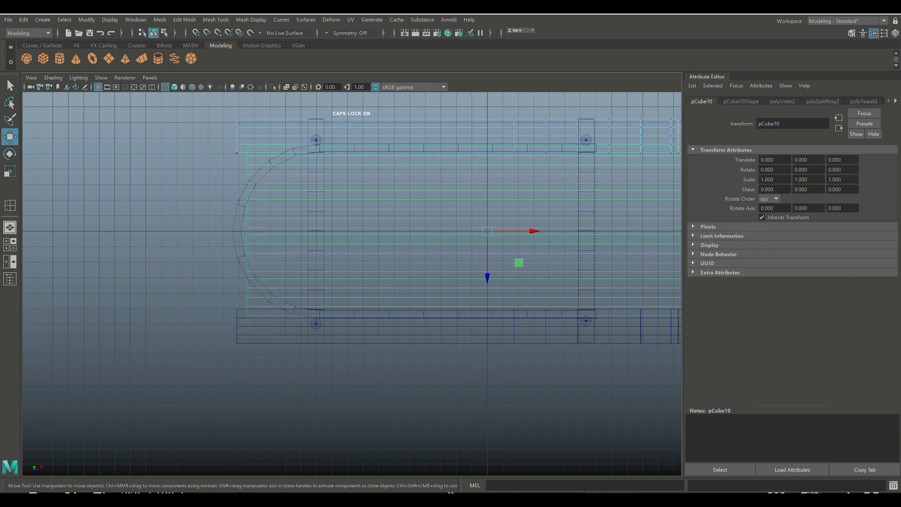
click(218, 151)
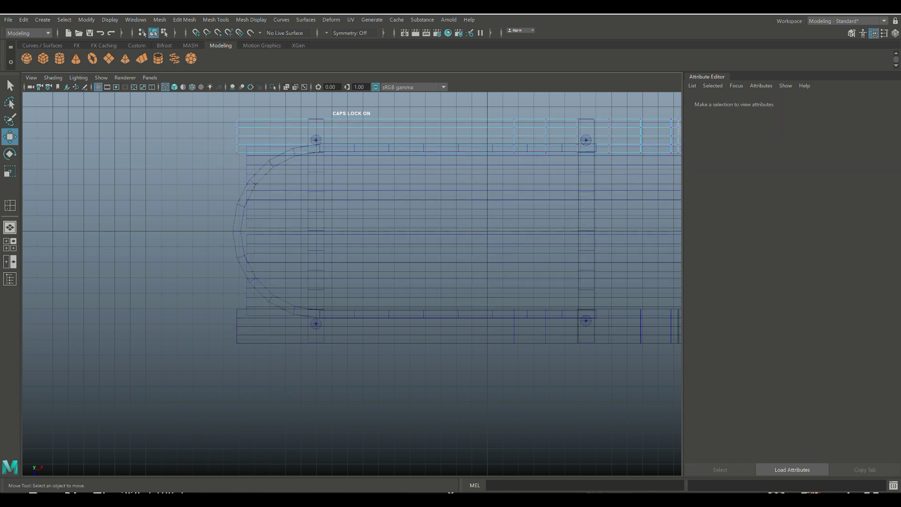
click(247, 161)
right_drag(247, 161, 200, 161)
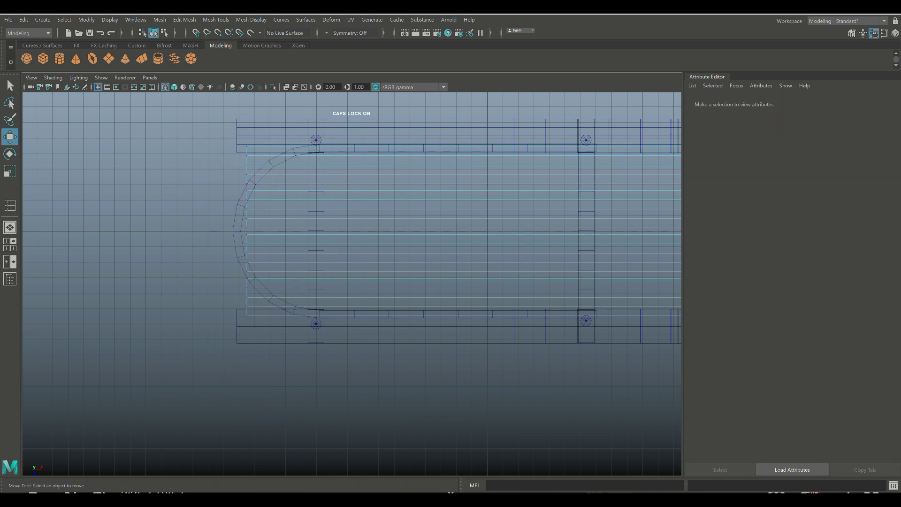
drag(234, 140, 257, 150)
shift+drag(258, 332, 258, 332)
drag(292, 231, 340, 231)
Step: Move the next three vertex pairs on the deck's rear corners forward along X, each pair less, to continue the rounding
click(247, 156)
shift+drag(243, 303, 253, 314)
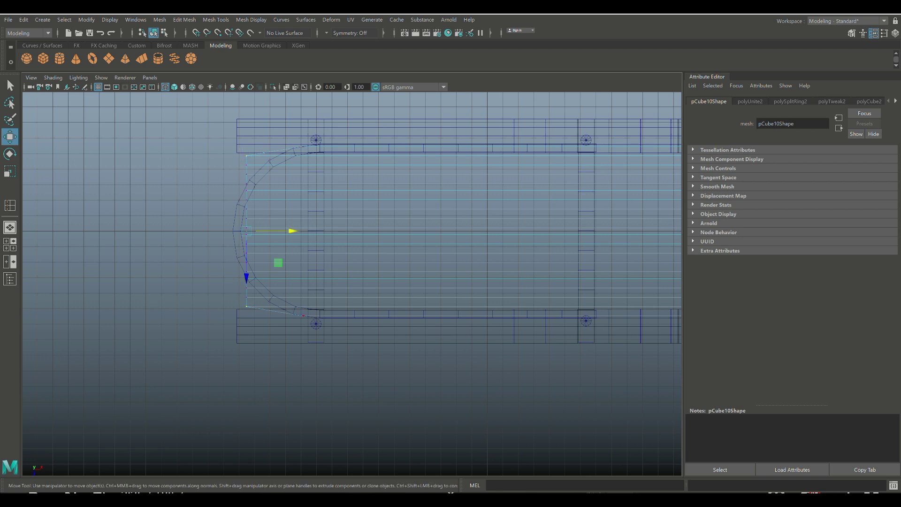
drag(292, 231, 325, 230)
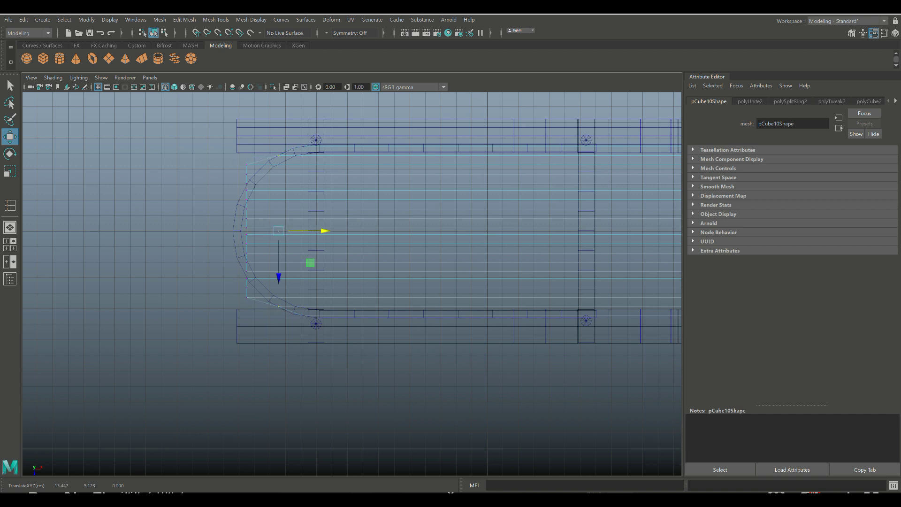
drag(245, 167, 249, 168)
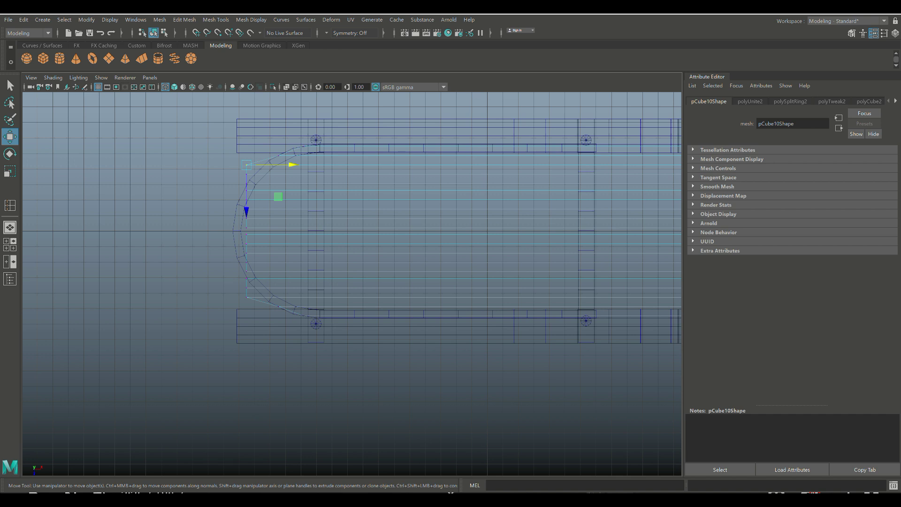
shift+drag(247, 302, 251, 304)
drag(291, 230, 304, 230)
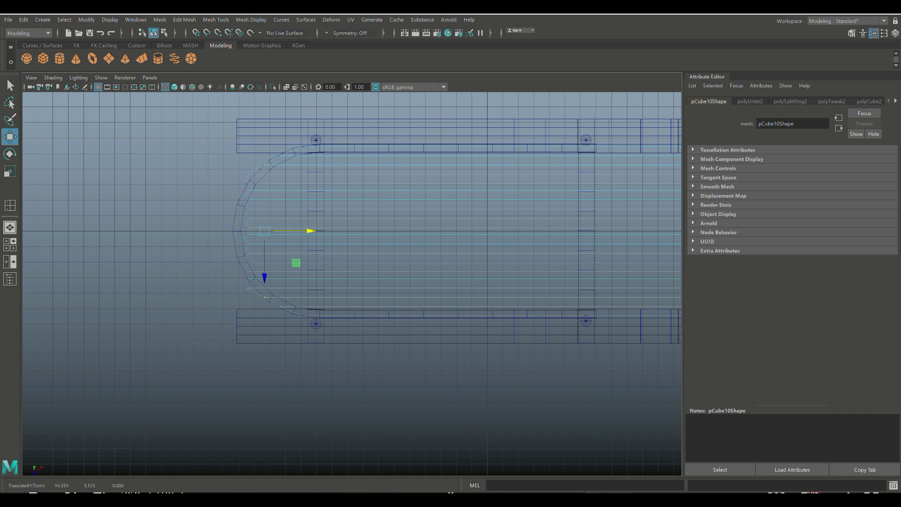
drag(235, 167, 254, 180)
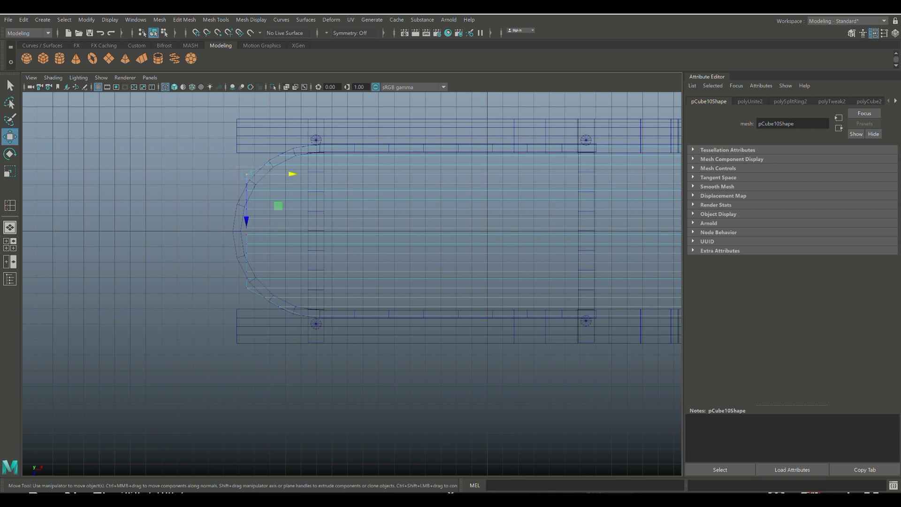
shift+drag(242, 282, 251, 292)
drag(293, 231, 302, 231)
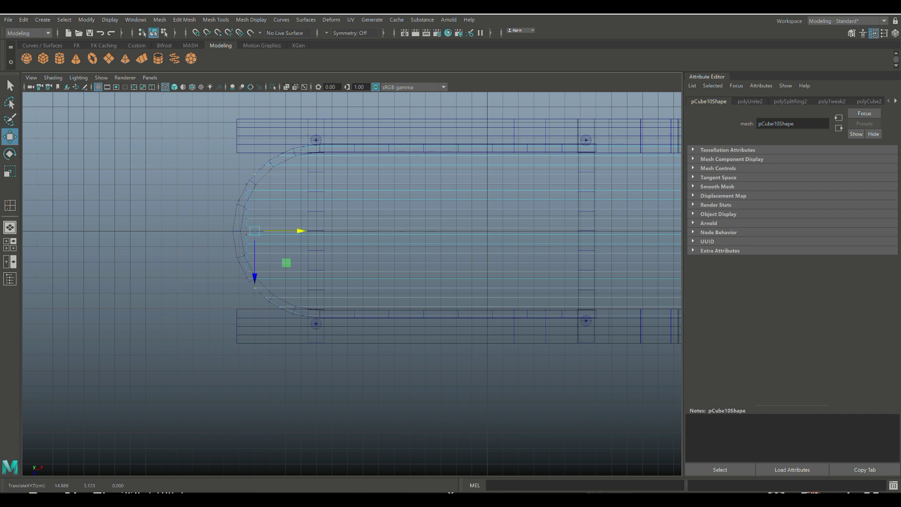
Step: Shift the remaining inner vertex pairs and the middle vertices of the deck's rear end backward along X to fill the rail's curve
drag(241, 186, 251, 195)
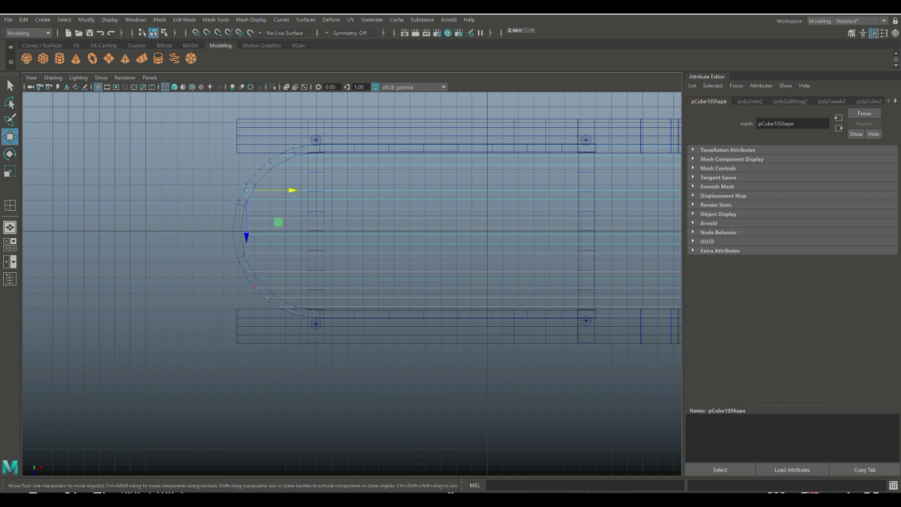
shift+drag(242, 267, 251, 275)
drag(292, 230, 290, 230)
drag(241, 195, 251, 203)
shift+drag(241, 258, 251, 266)
drag(293, 231, 285, 230)
drag(242, 204, 251, 213)
shift+drag(242, 249, 251, 258)
drag(292, 230, 283, 230)
drag(242, 214, 252, 223)
key(ctrl+z)
drag(246, 257, 251, 248)
drag(293, 230, 281, 230)
drag(242, 224, 251, 238)
drag(293, 231, 280, 231)
Step: Return the plank deck to object mode and thicken it by scaling it to 1.744 in Y
key(space)
key(space)
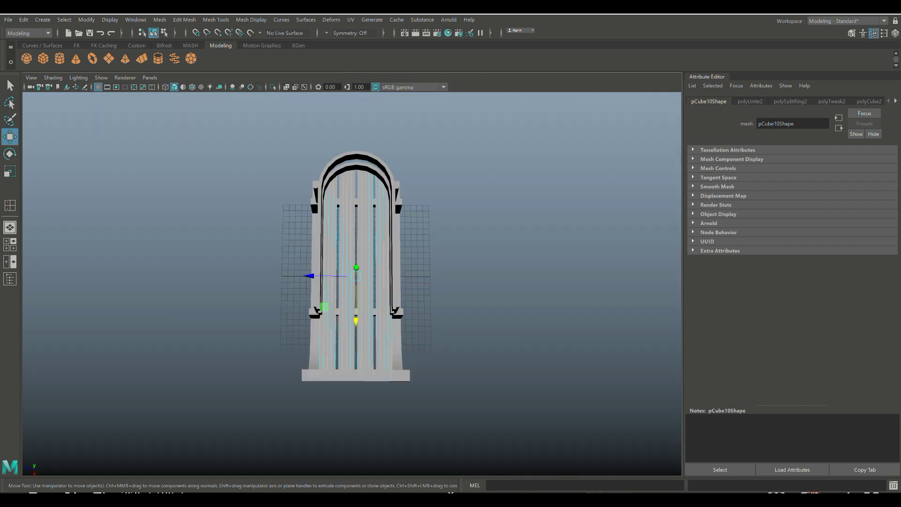
scroll(356, 266, down, 3)
alt+drag(356, 266, 375, 248)
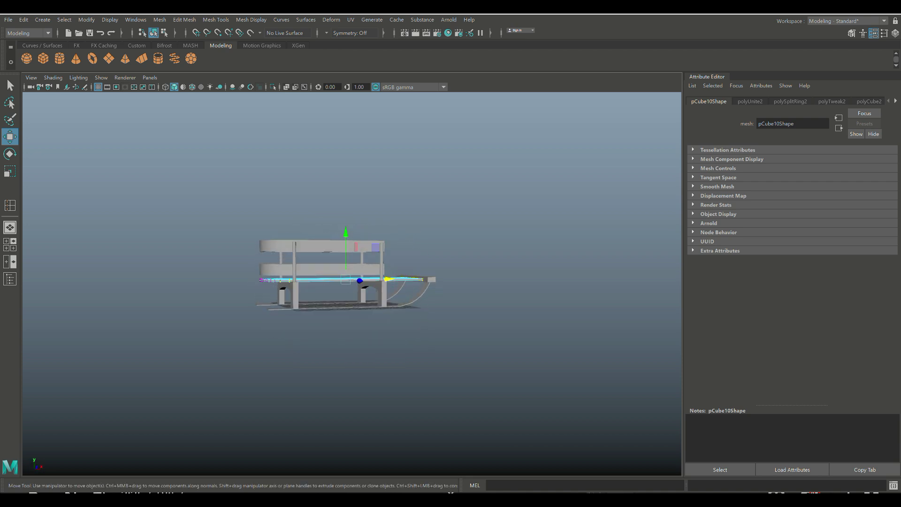
scroll(355, 285, up, 3)
alt+drag(345, 279, 360, 269)
right_drag(298, 249, 346, 235)
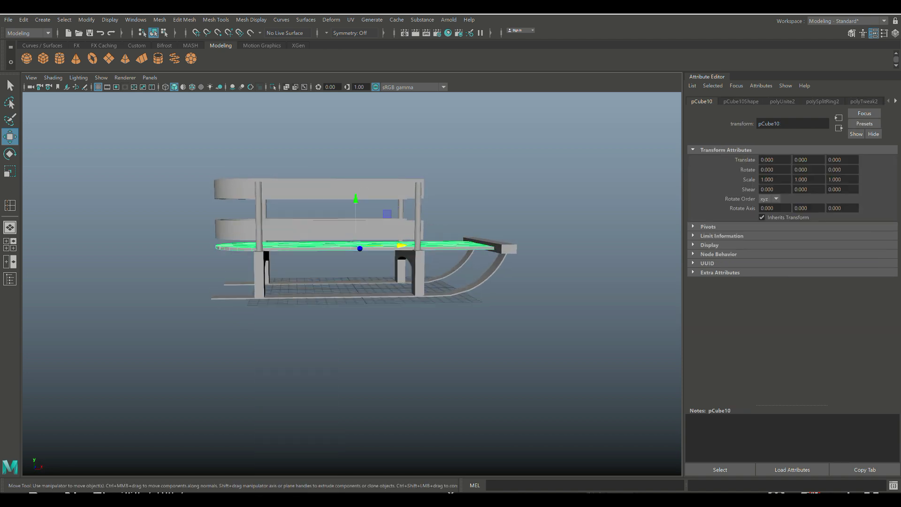
key(r)
drag(356, 203, 355, 170)
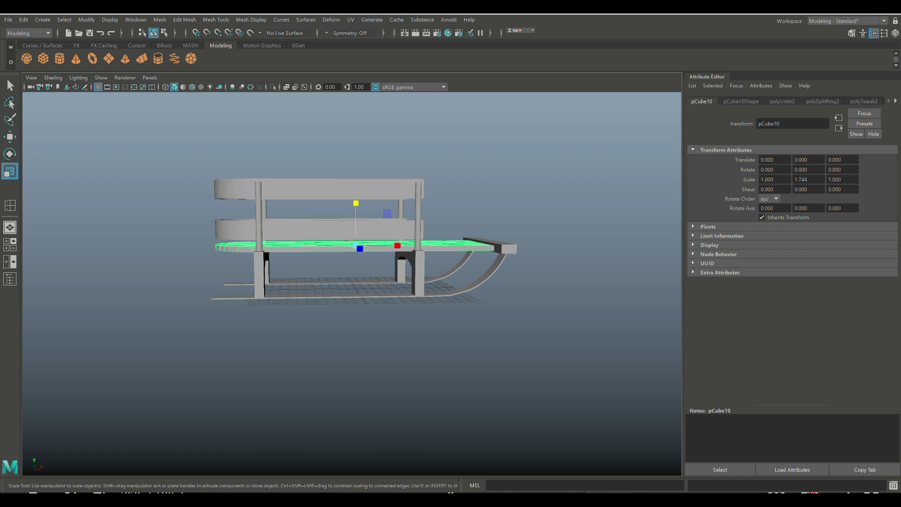
click(356, 171)
Step: Raise the lower U-shaped rail along Y to 7.951, clear of the thickened deck, and inspect the sled from several angles
scroll(363, 241, down, 2)
scroll(362, 246, down, 3)
alt+drag(362, 246, 193, 322)
alt+drag(305, 315, 522, 246)
click(347, 249)
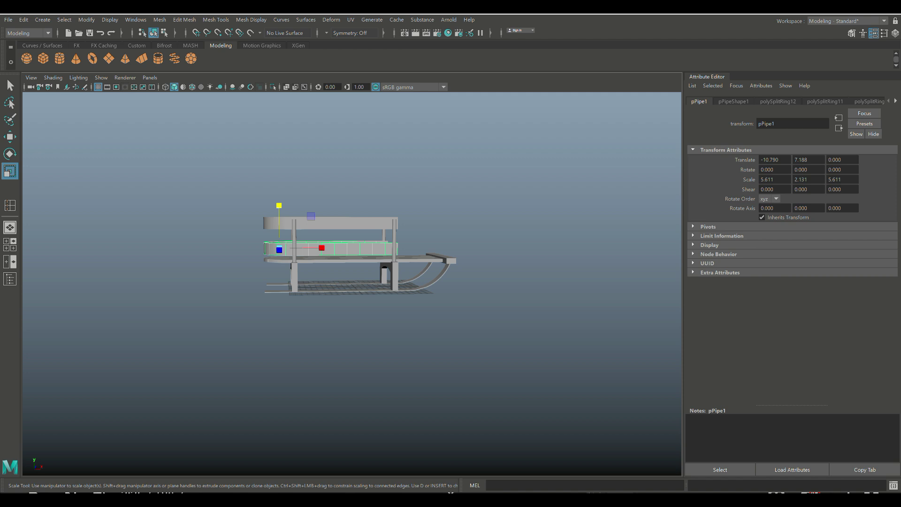
scroll(352, 283, up, 2)
key(w)
drag(248, 187, 248, 183)
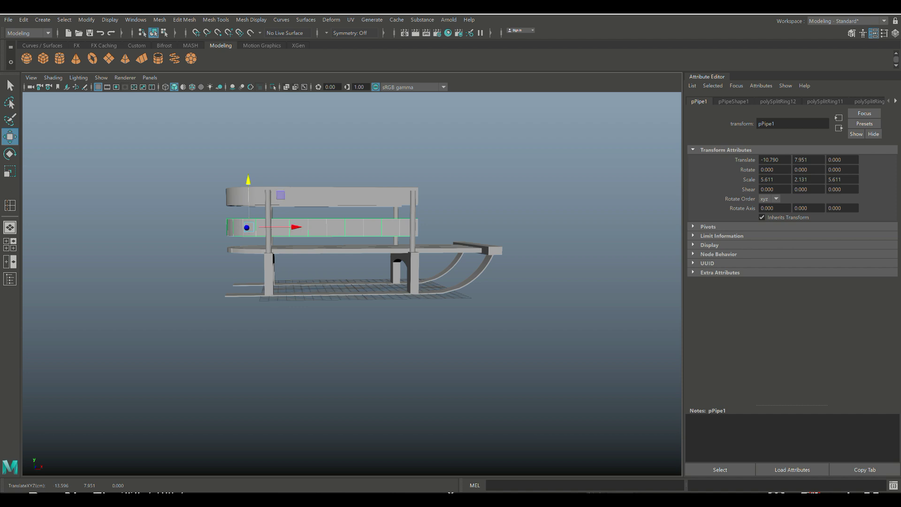
alt+drag(460, 282, 182, 261)
alt+drag(474, 306, 272, 310)
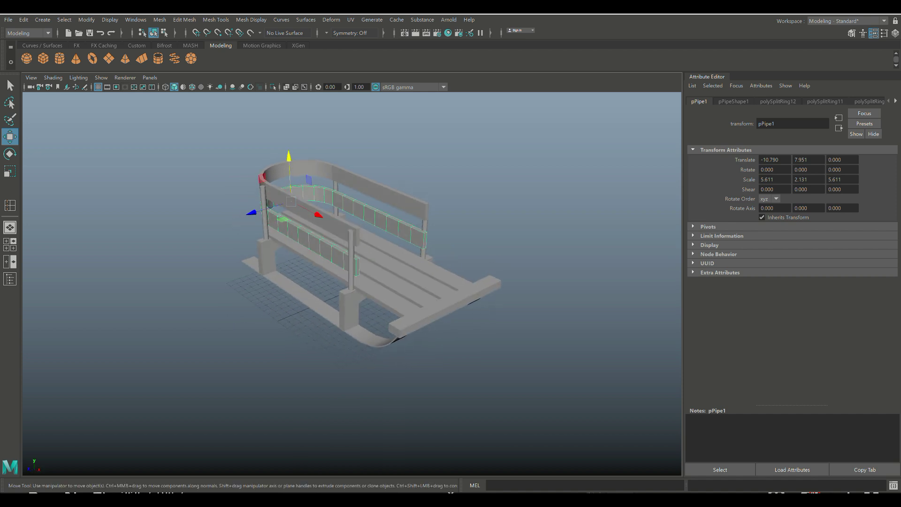